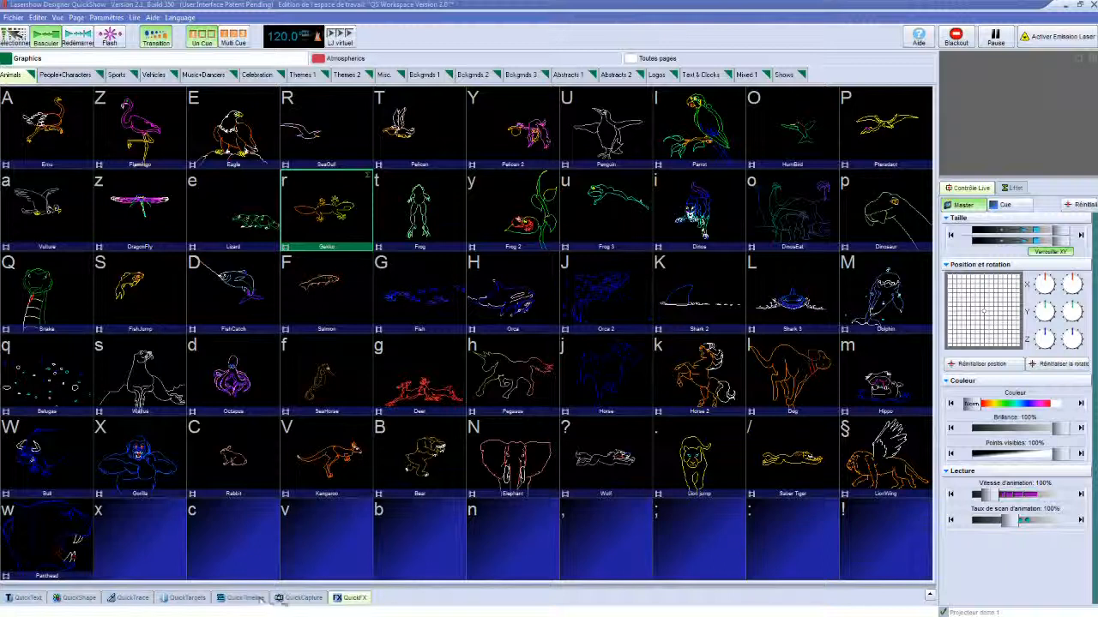
- Show the QuickFX effects grid and play the Gekko cue followed by the Flamingo cue
click(352, 599)
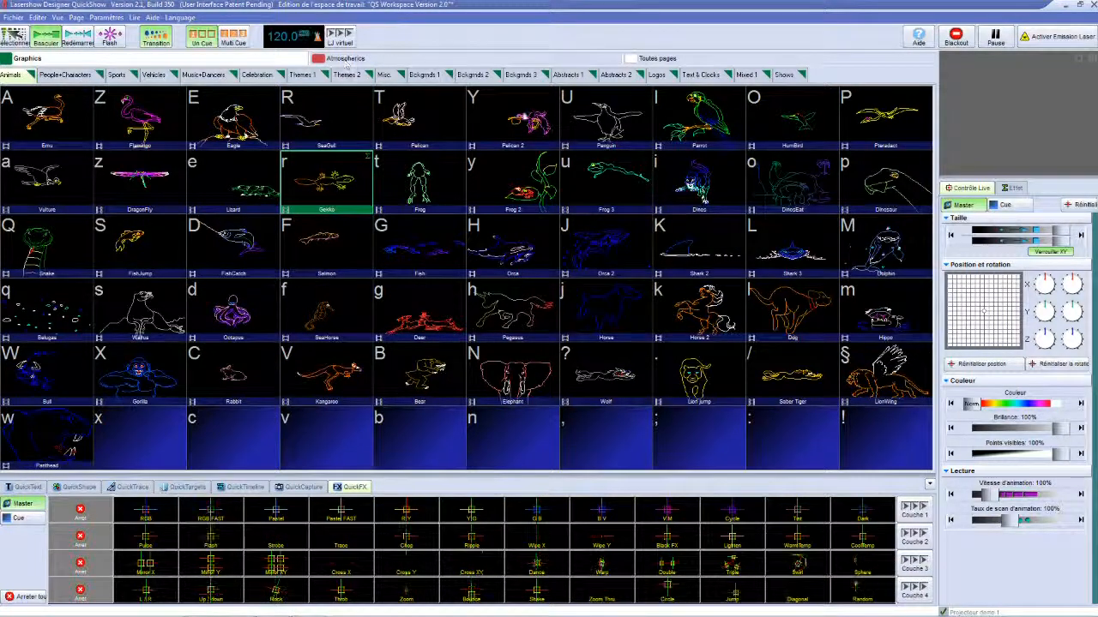
click(335, 177)
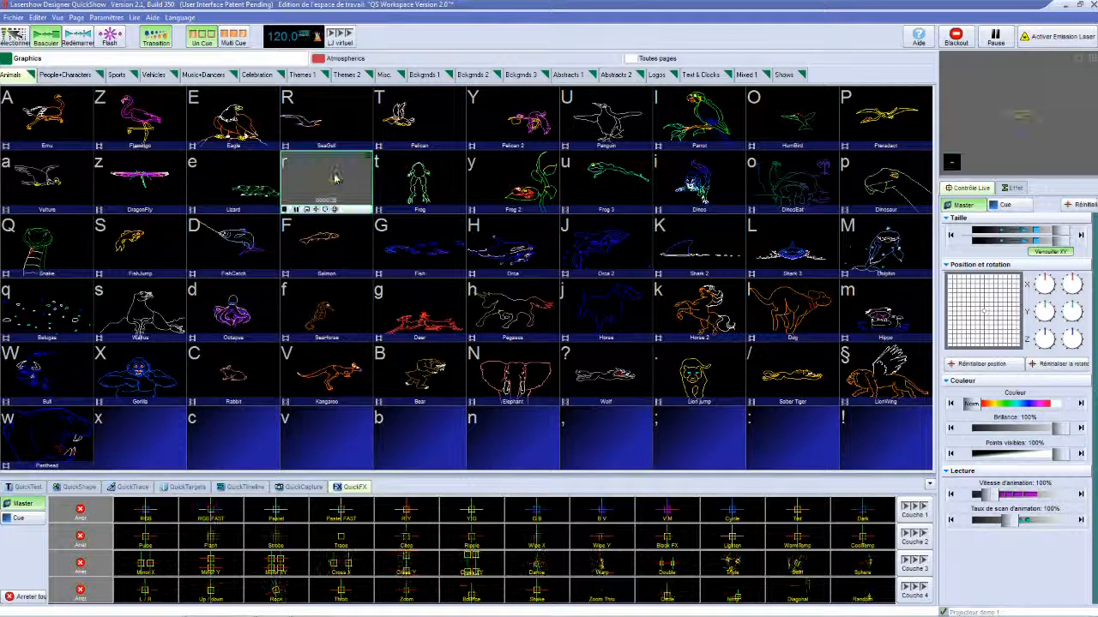
click(168, 127)
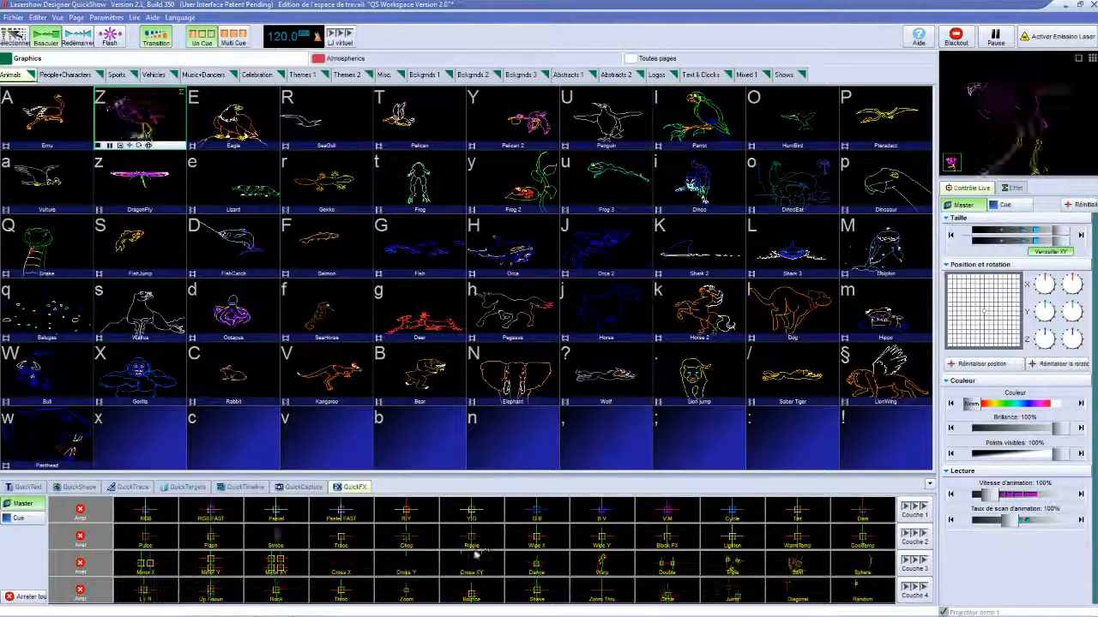
- Try the layer 1 colour effects Tint, Cycle, V/M, B/V, G/B, Y/G, R/Y, Pastel FAST and Pastel on the flamingo, ending on RGB FAST
click(803, 517)
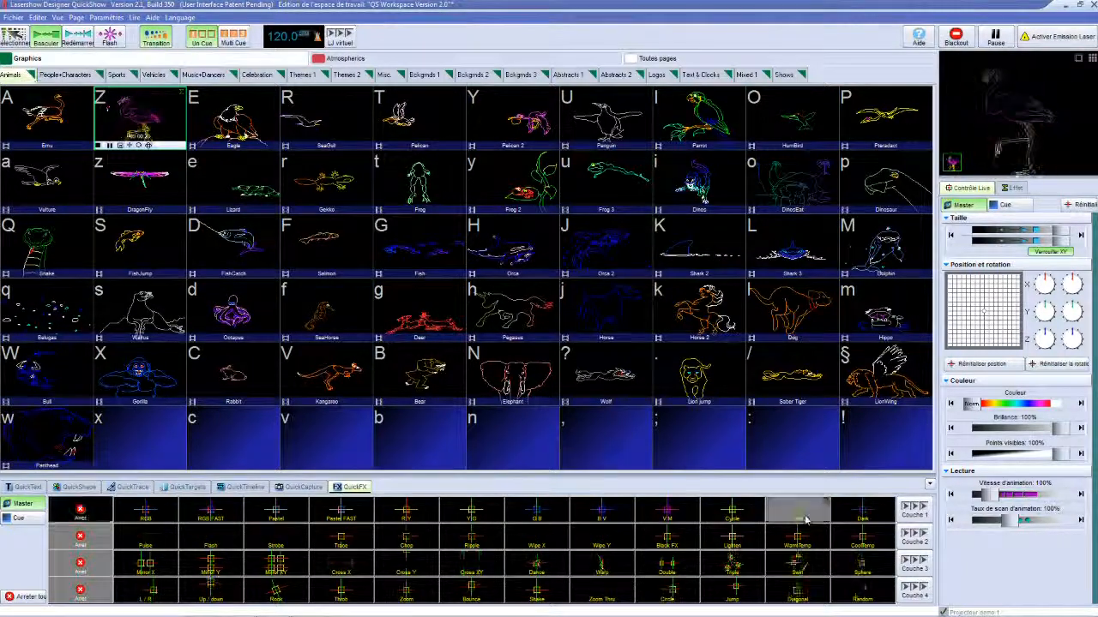
click(734, 517)
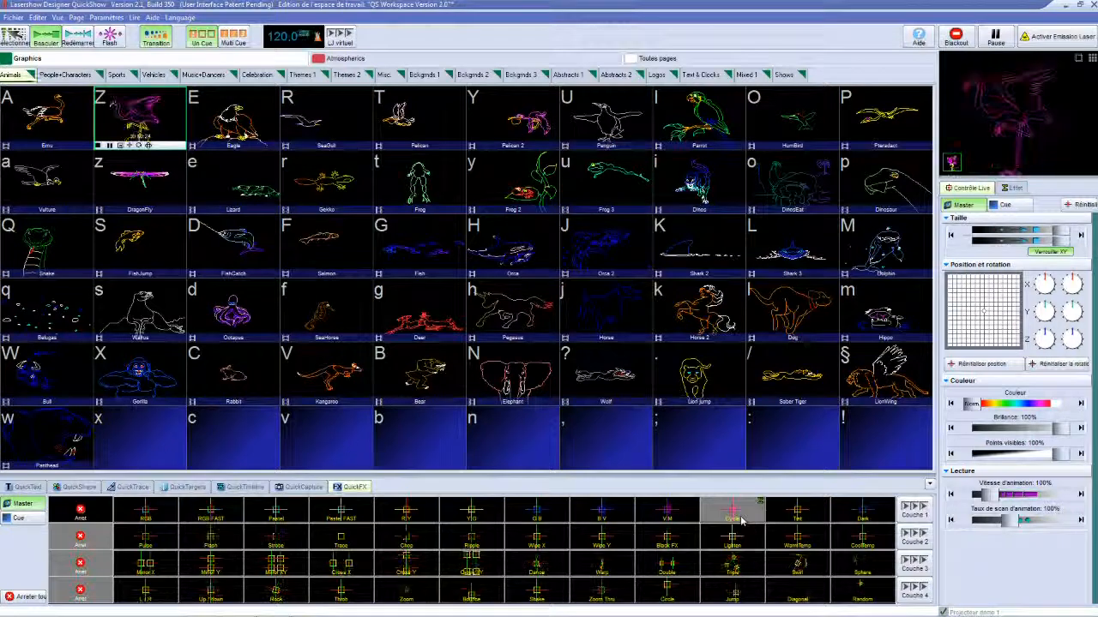
click(678, 518)
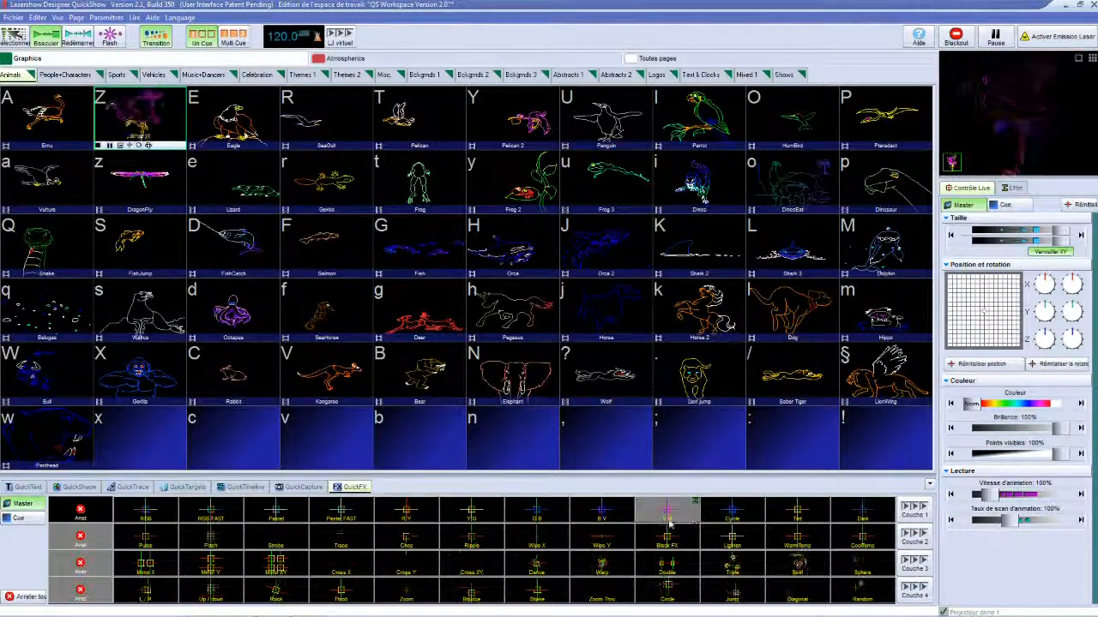
click(609, 519)
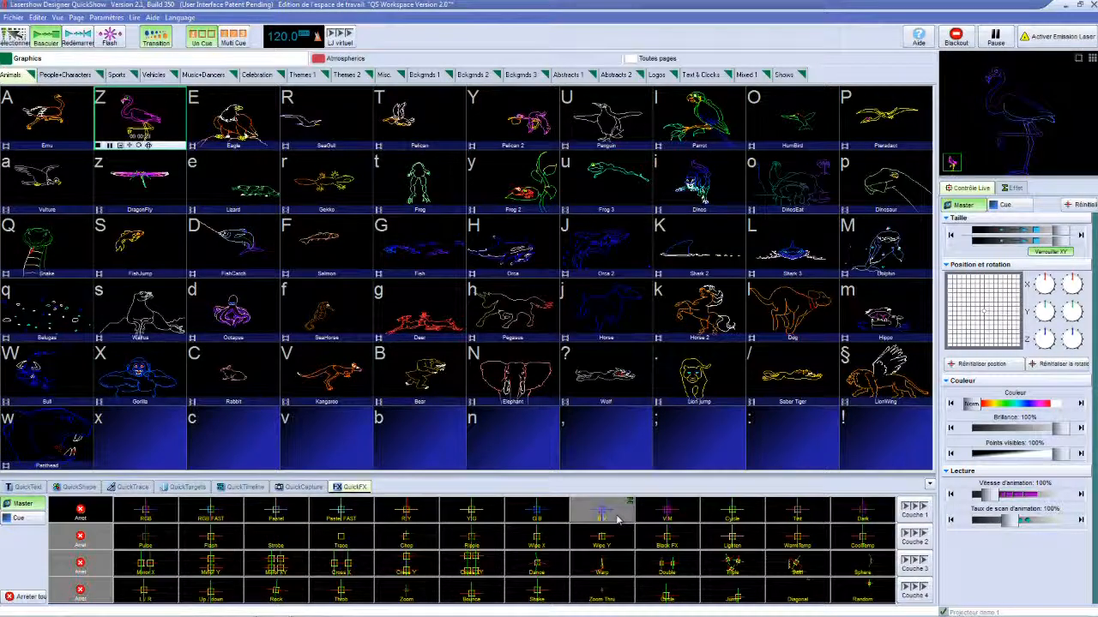
click(523, 512)
click(471, 513)
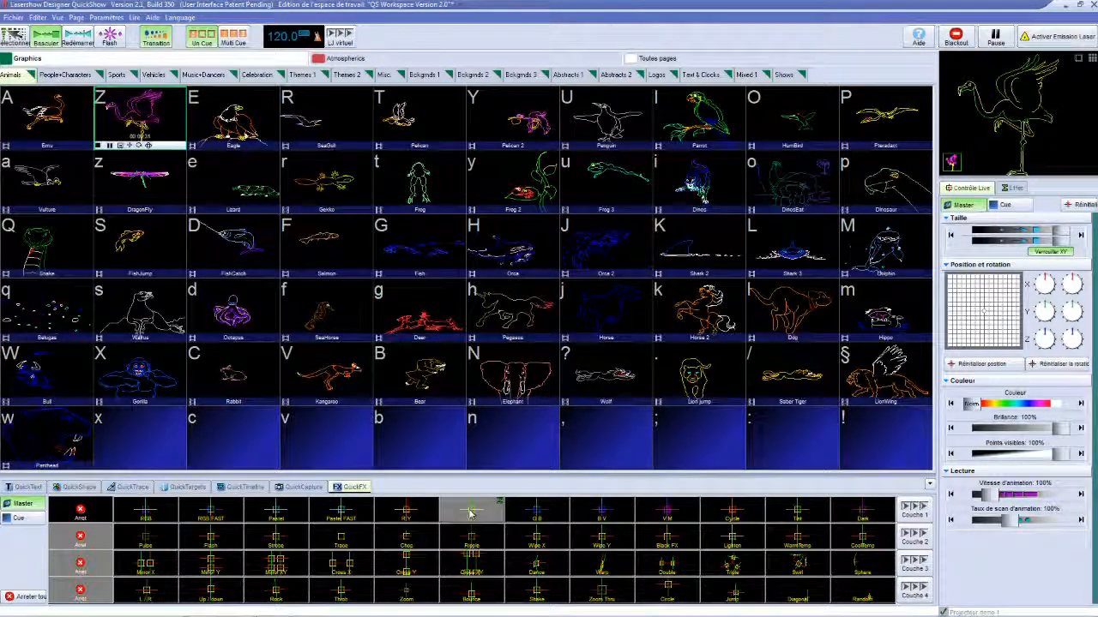
click(410, 514)
click(341, 513)
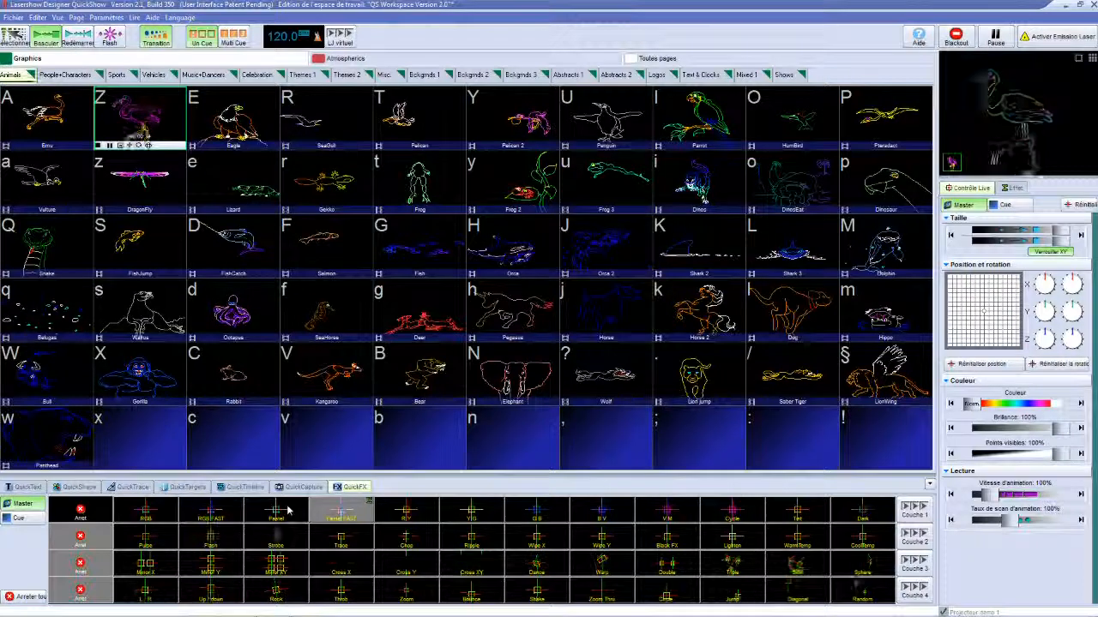
click(276, 513)
click(221, 518)
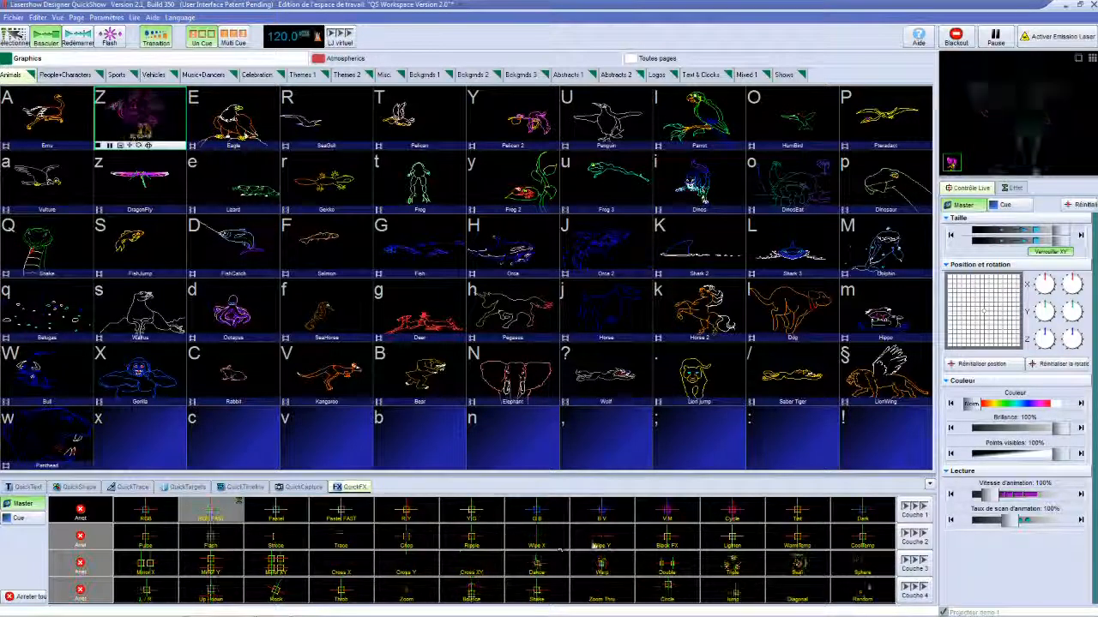
- Try the layer 2 effects Black FX, Chop and Trace over the colour effect, ending on Strobe
click(668, 540)
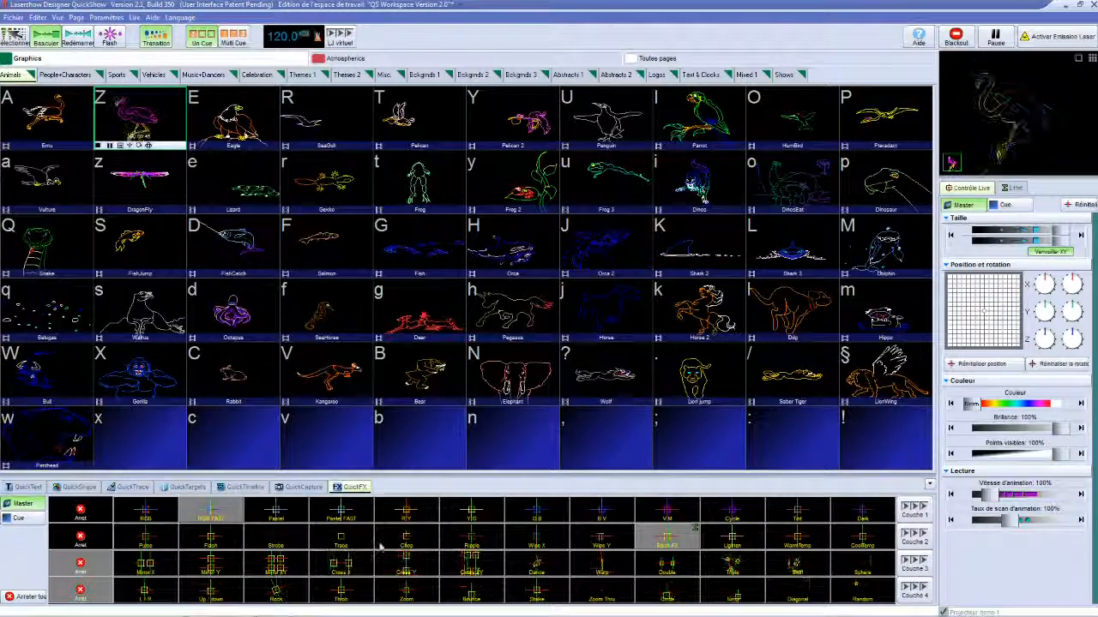
click(428, 532)
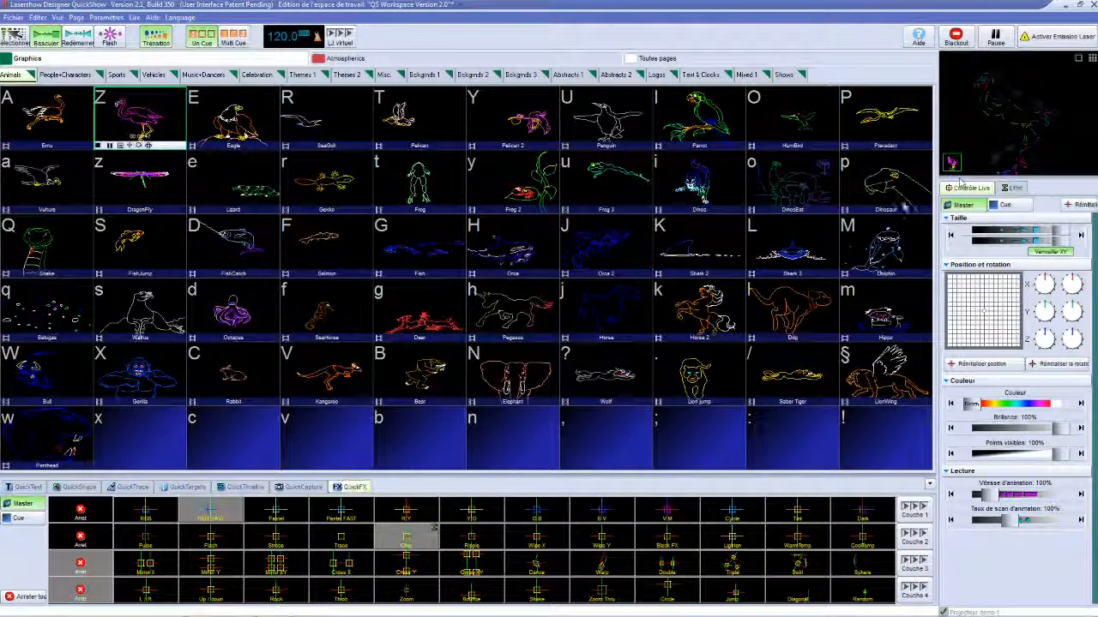
click(350, 544)
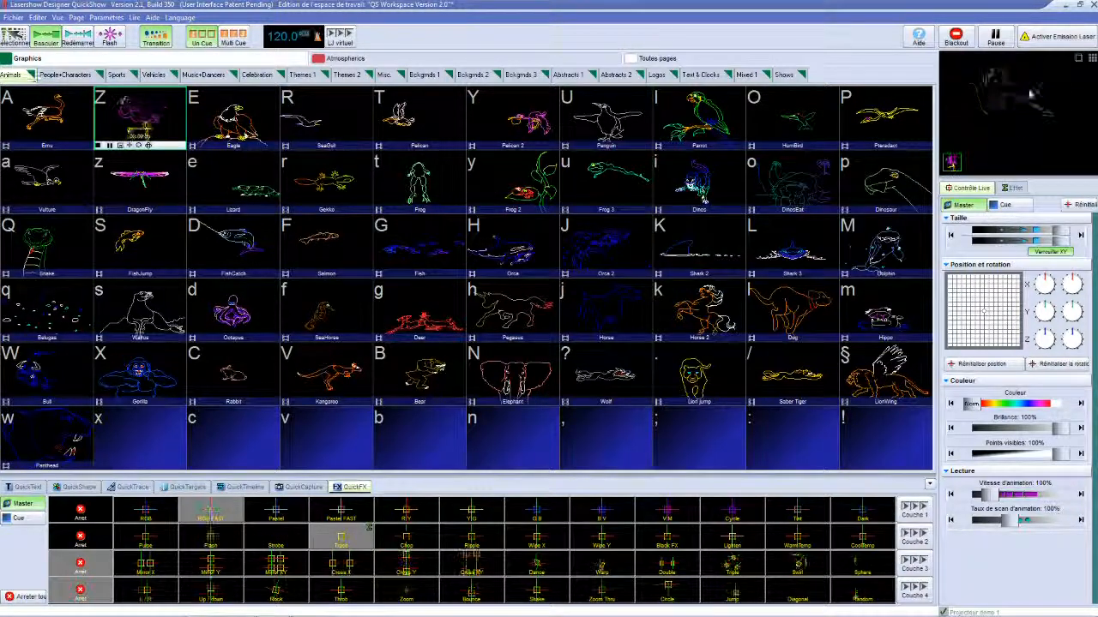
click(285, 541)
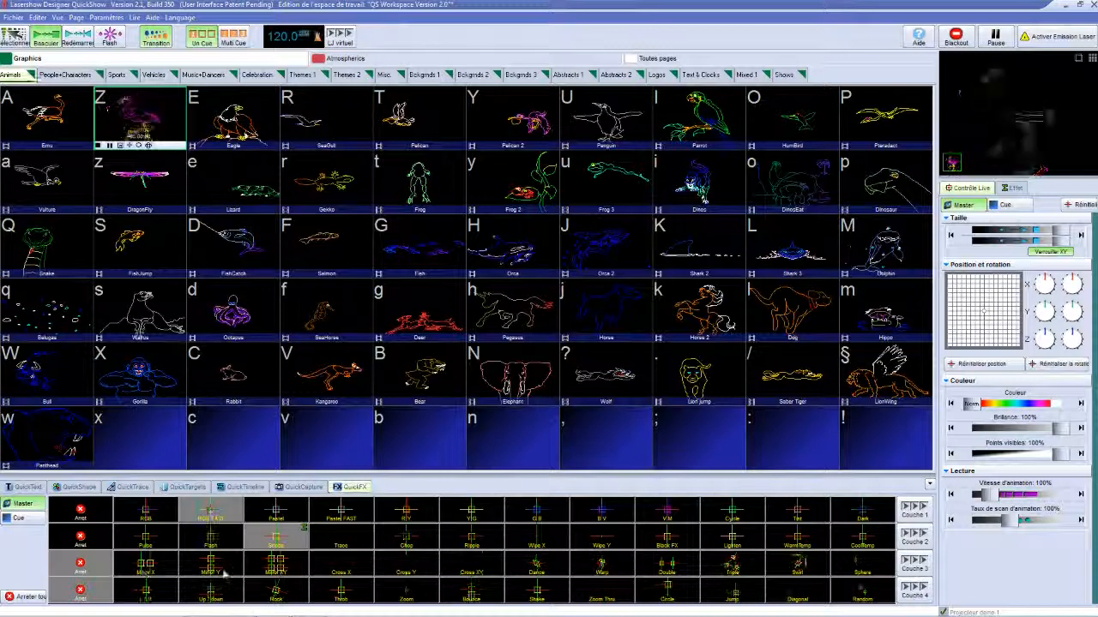
- Try Mirror X and Triple on layer 3, return to Mirror X, and add Bounce on layer 4
click(159, 572)
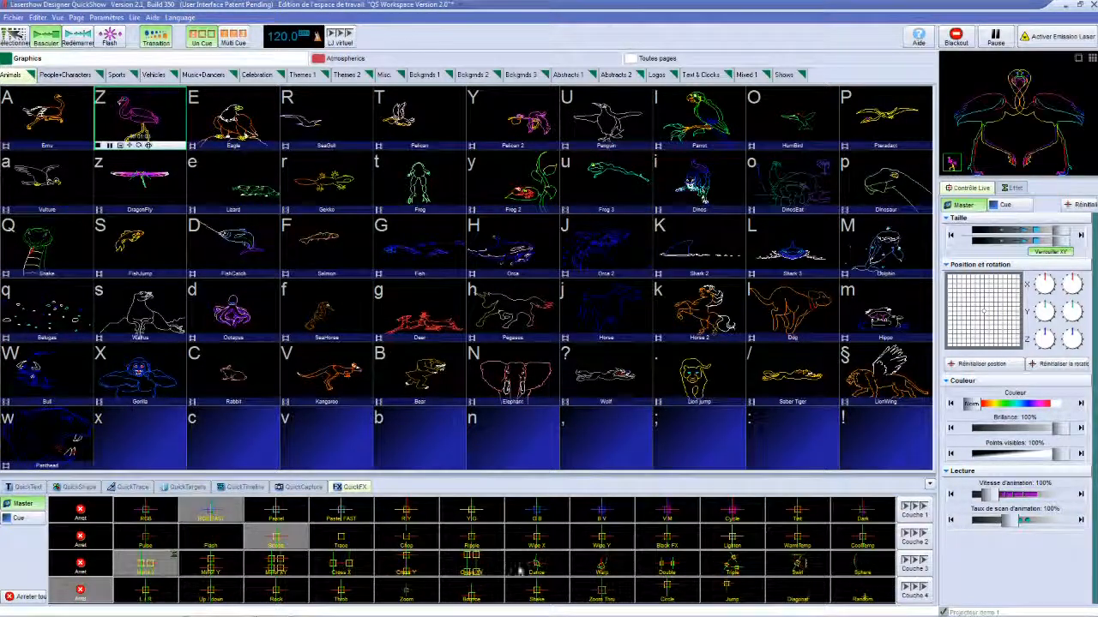
click(731, 566)
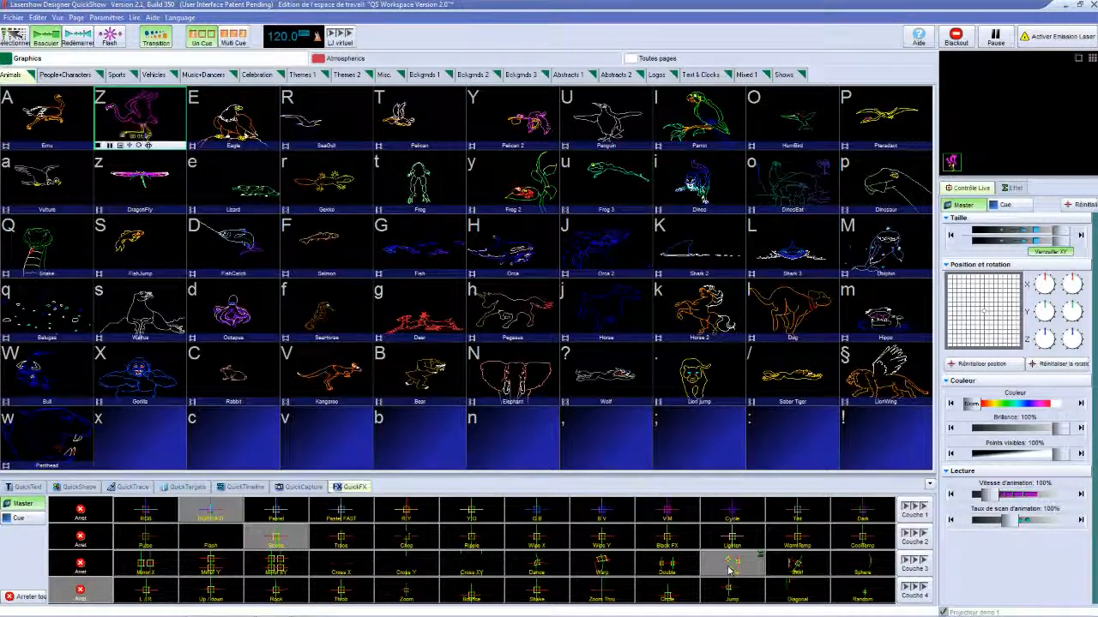
click(160, 571)
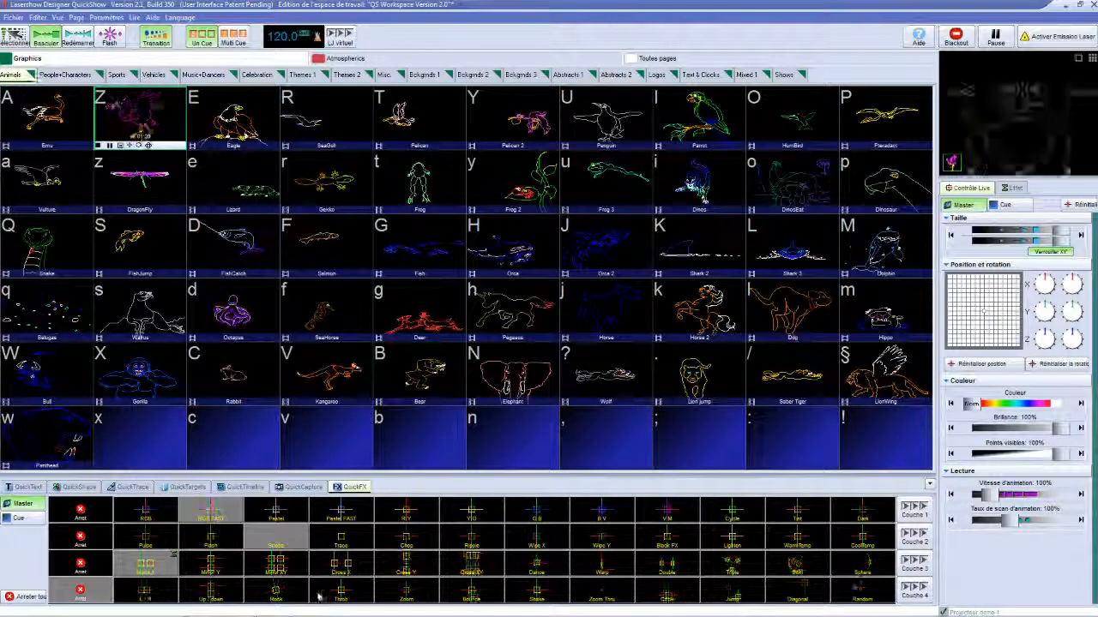
click(471, 593)
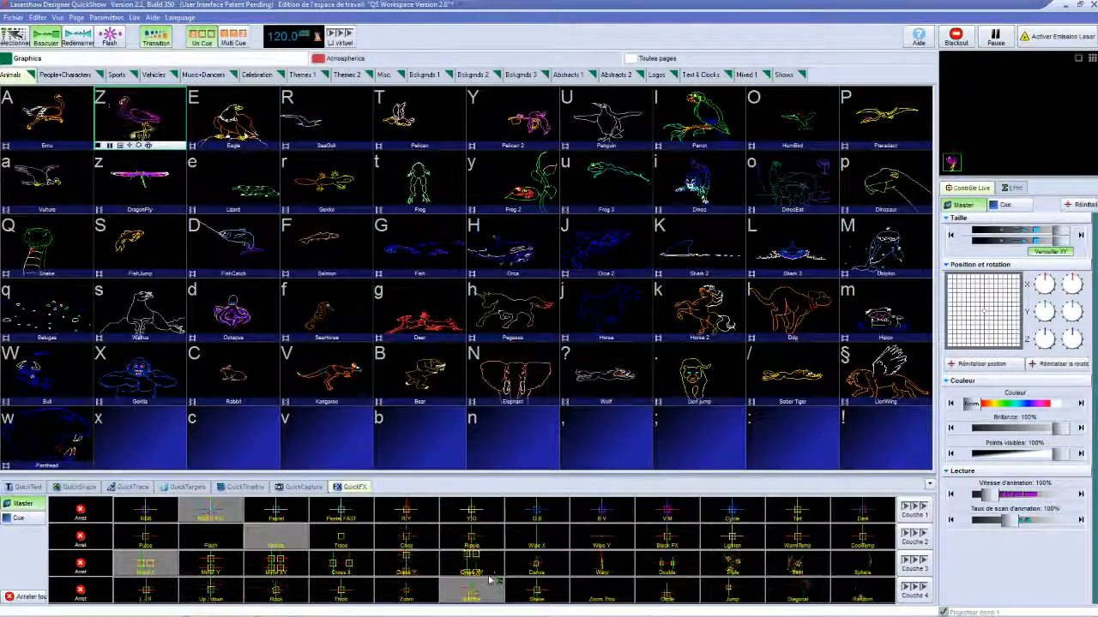
- Stop the effects on layers 1 to 4 one by one, and try Zoom Thru on layer 4 before stopping it
click(80, 510)
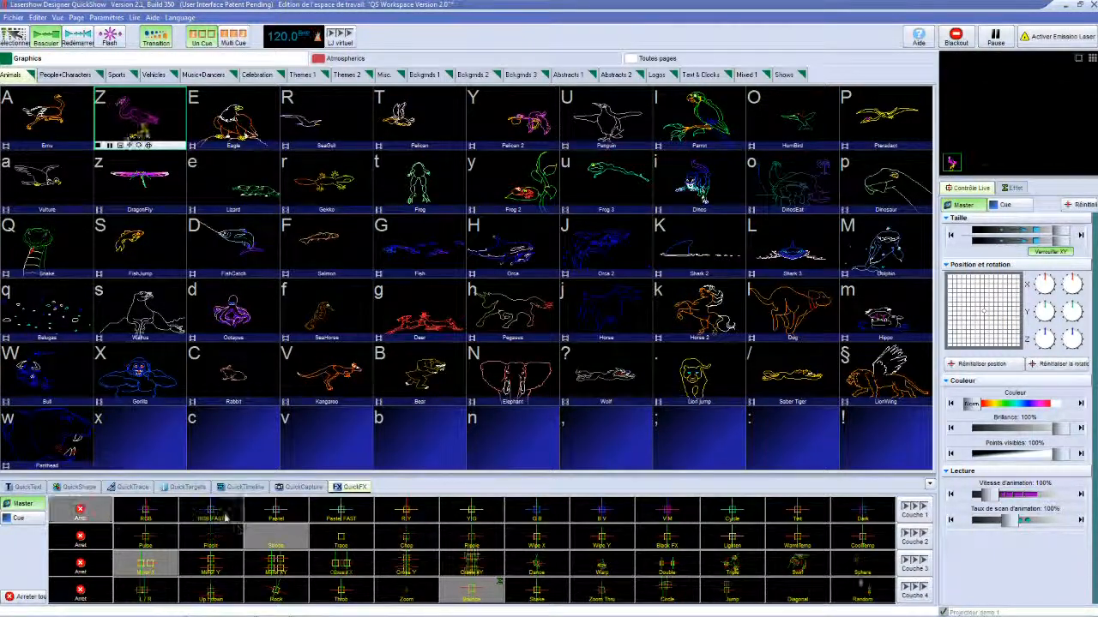
click(290, 545)
click(146, 566)
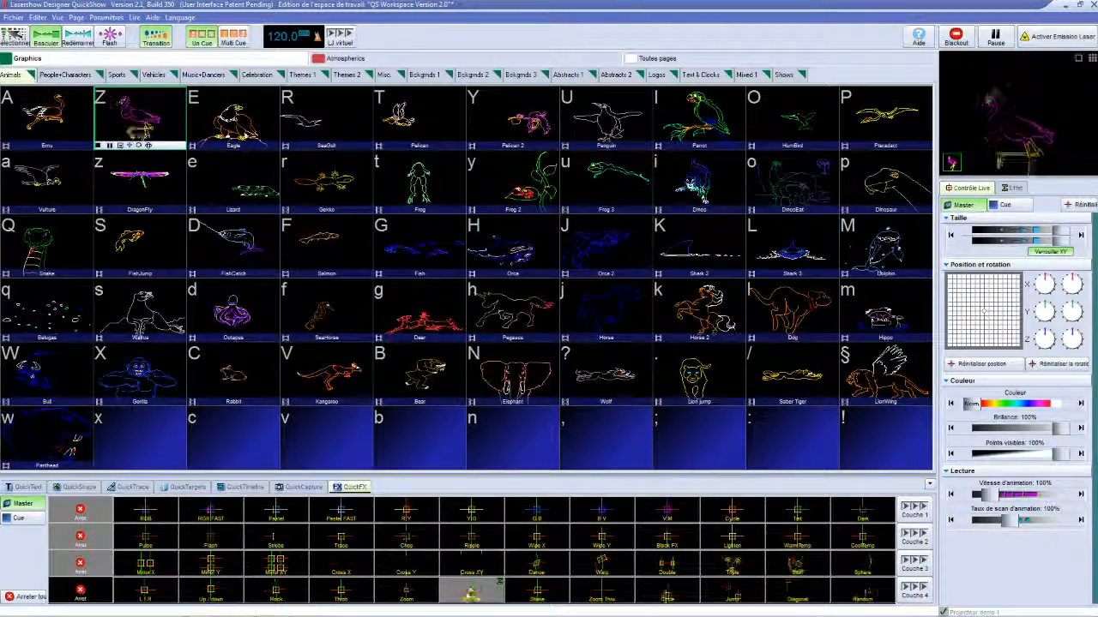
click(80, 592)
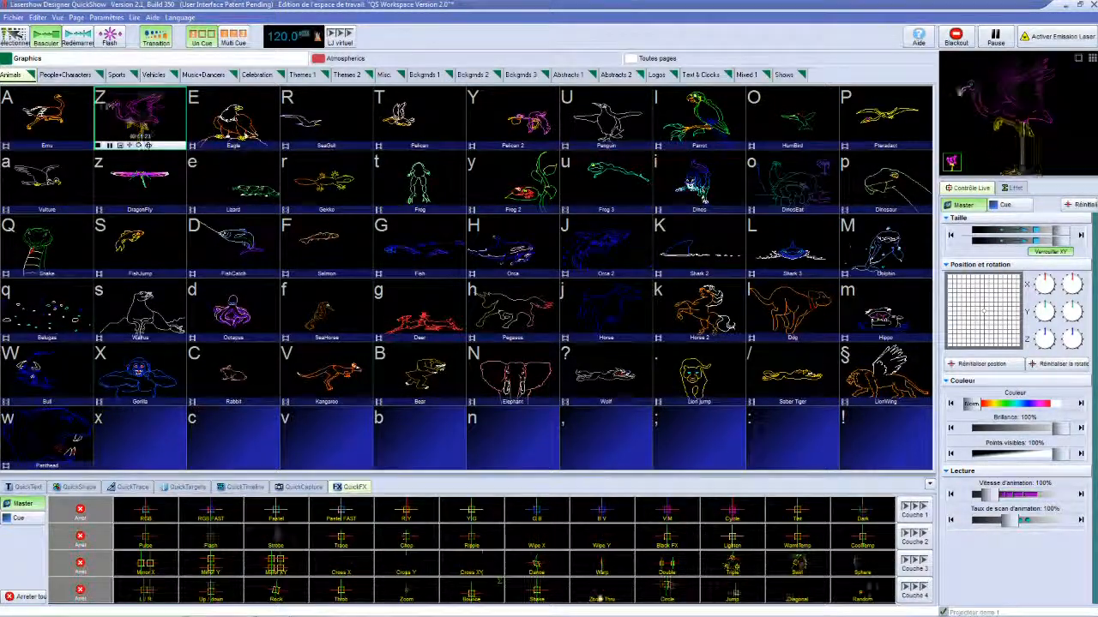
click(600, 594)
click(79, 592)
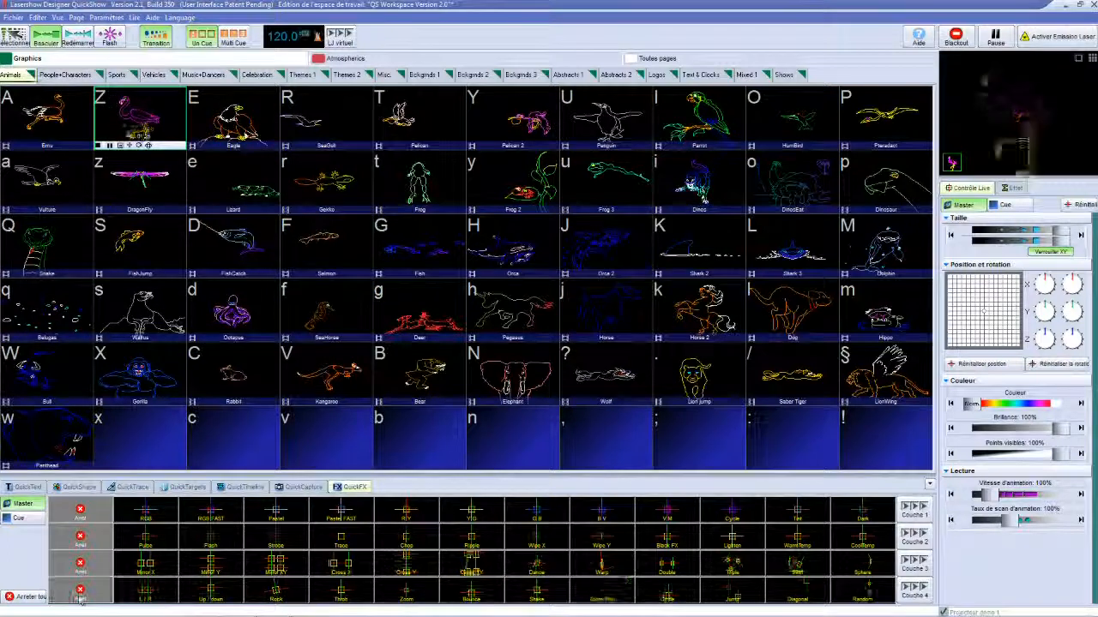
- Combine Bounce, Chop, Pastel FAST and Cross Y on the flamingo and stop all effects at once
click(471, 591)
click(406, 538)
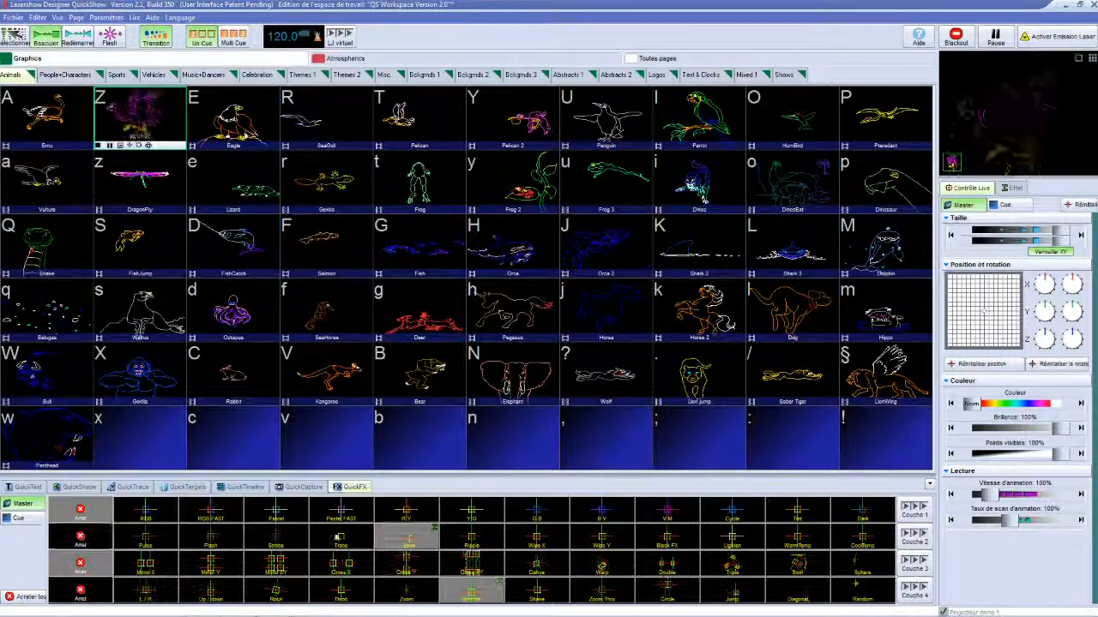
click(341, 512)
click(406, 566)
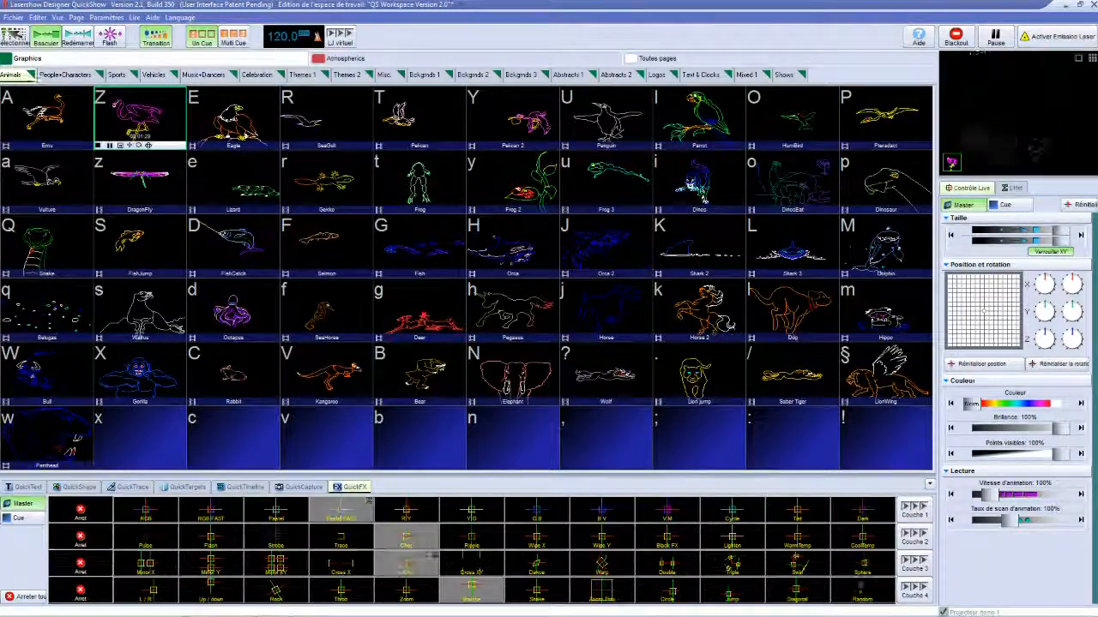
click(26, 596)
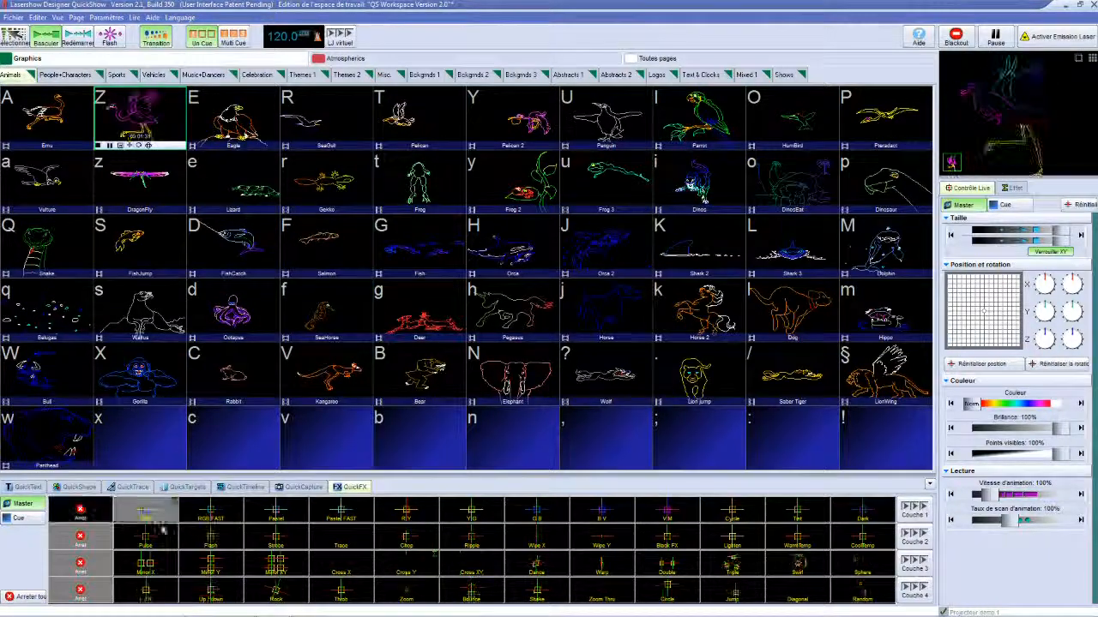
- Switch the layer 1 colour effect between R/Y, RGB and B/V, ending on RGB
click(388, 523)
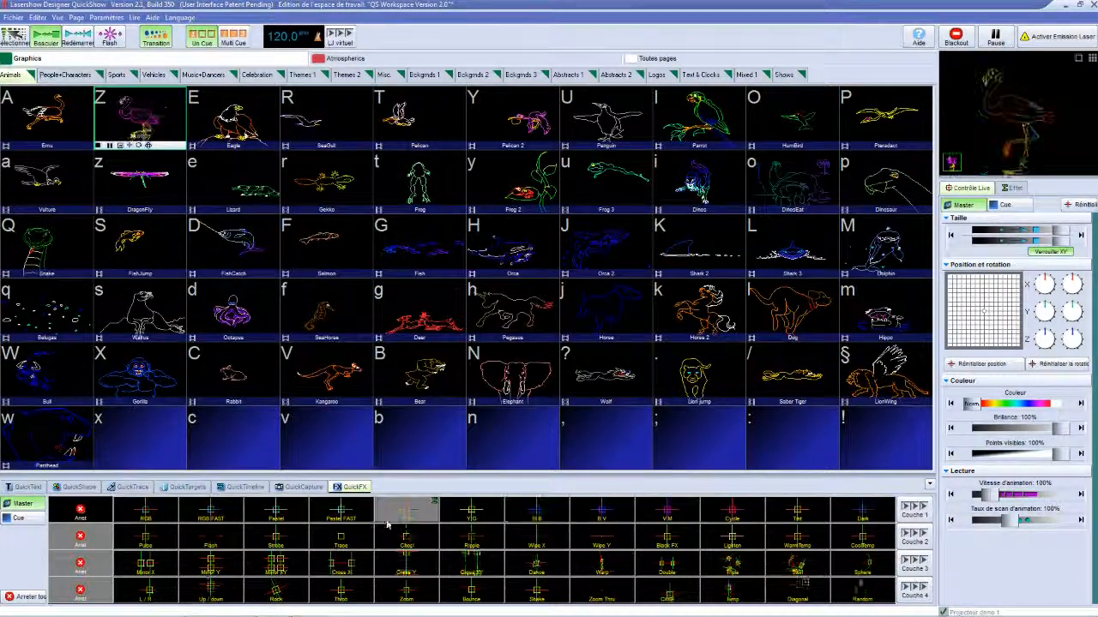
click(153, 516)
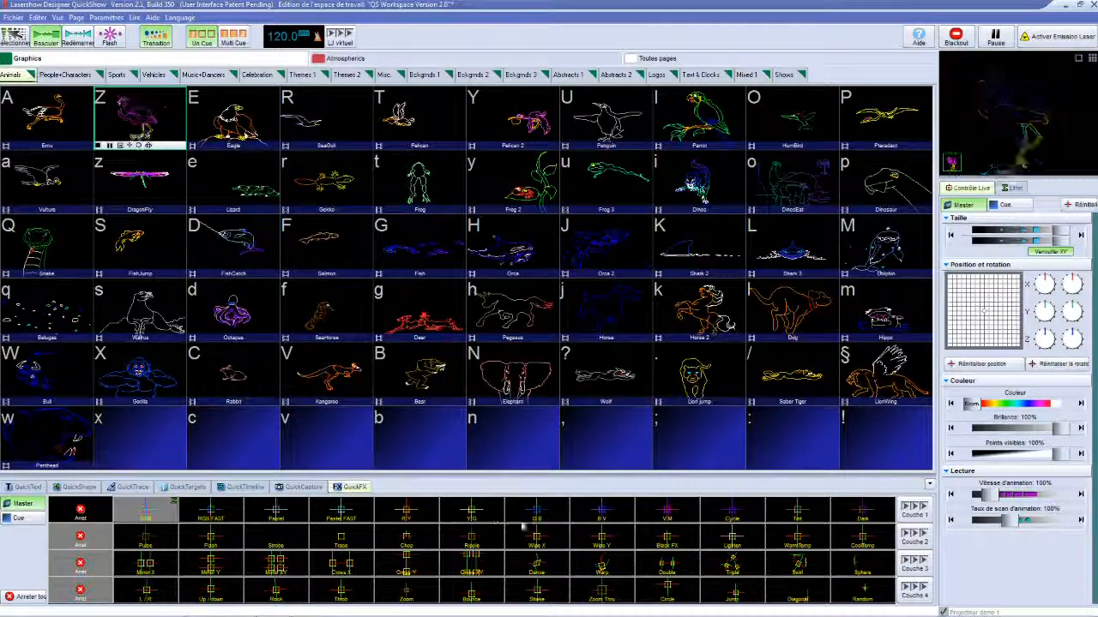
click(613, 514)
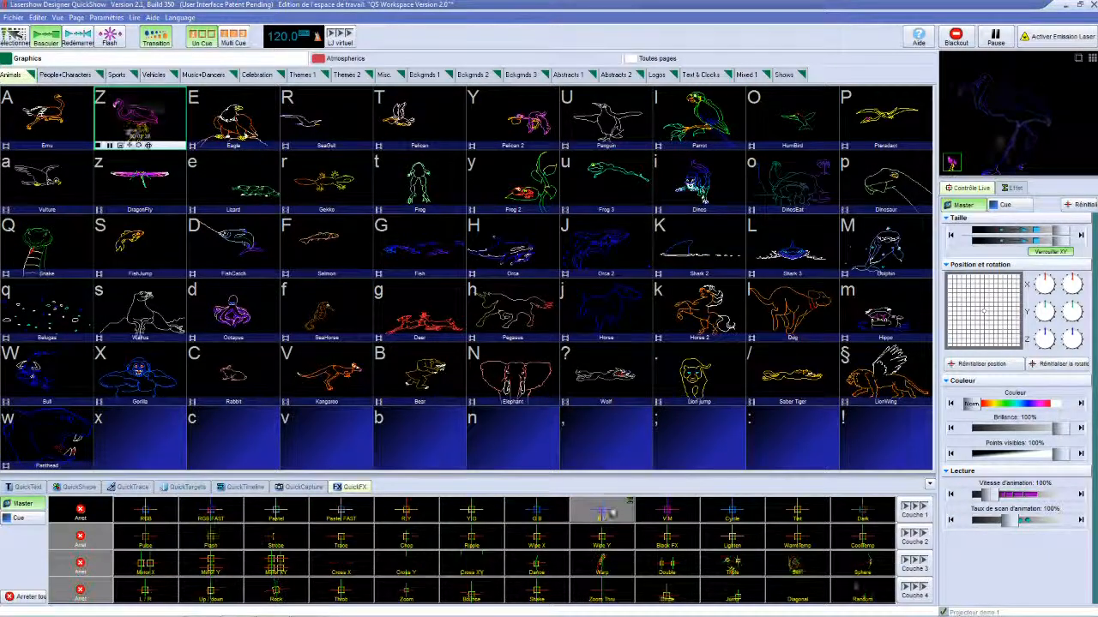
click(142, 514)
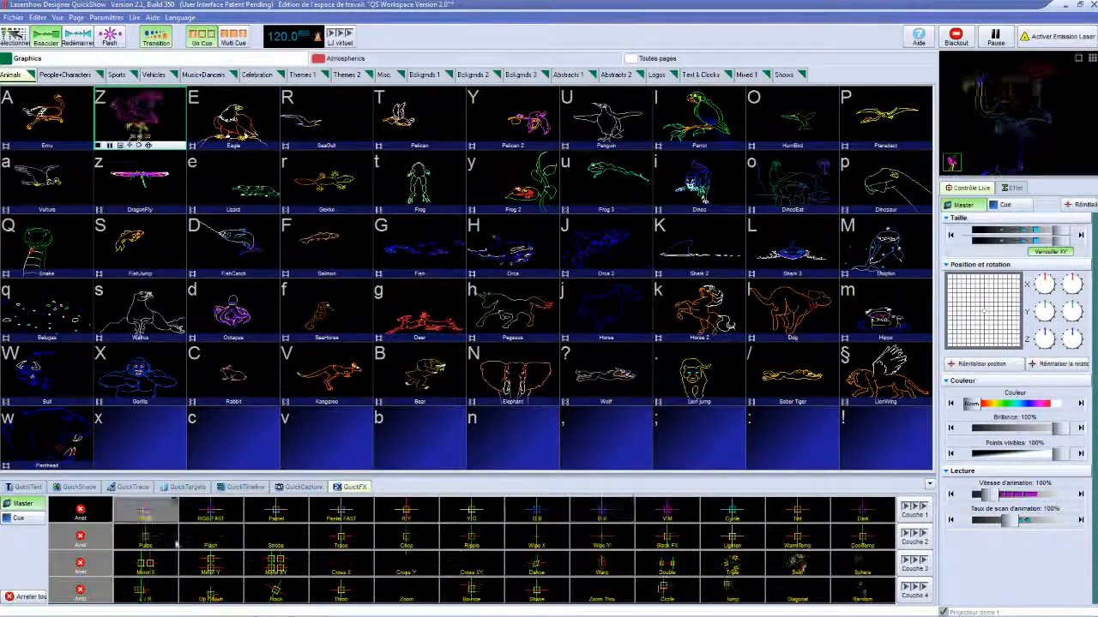
- Add Cross X on layer 3 and Strobe on layer 2, and stop layers 3, 2 and 1 individually
click(341, 566)
click(276, 539)
click(103, 564)
click(86, 538)
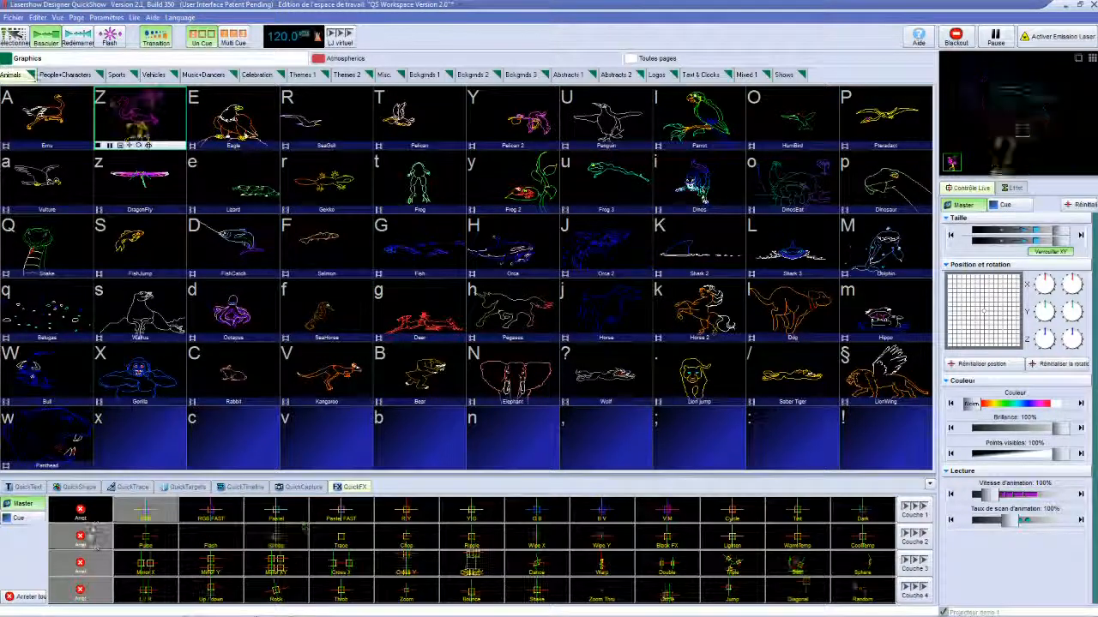
click(85, 512)
- Apply Dance, Pastel FAST and Mirror XY to the flamingo and stop all effects together
click(523, 566)
click(341, 514)
click(275, 565)
click(39, 597)
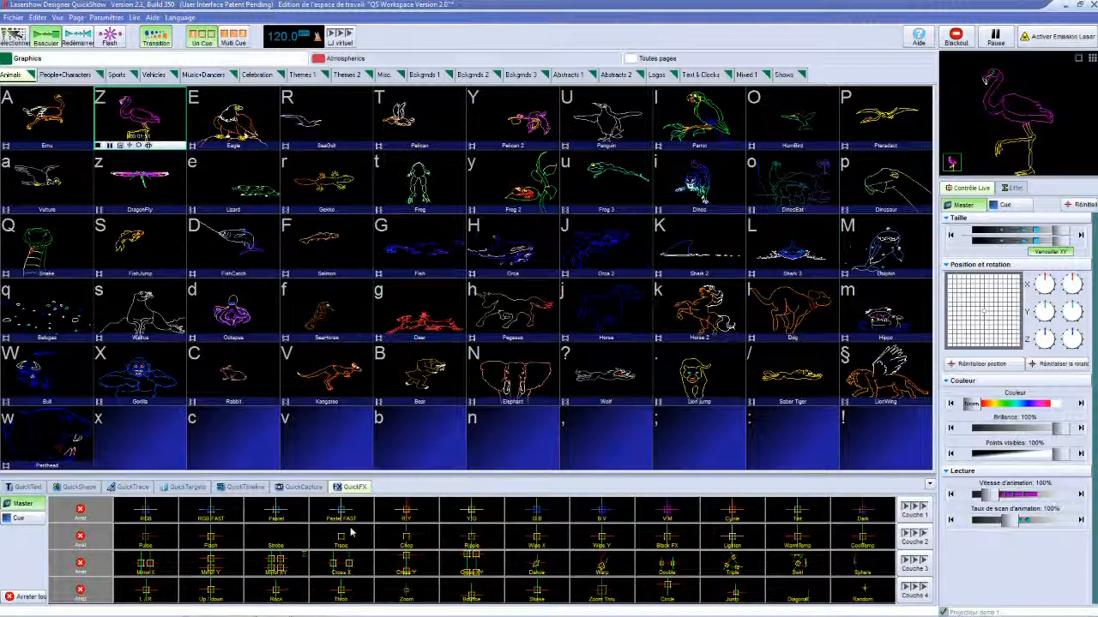
- Switch to the Atmospherics cues and play Cue 13 from the Sheets page
click(393, 61)
click(228, 195)
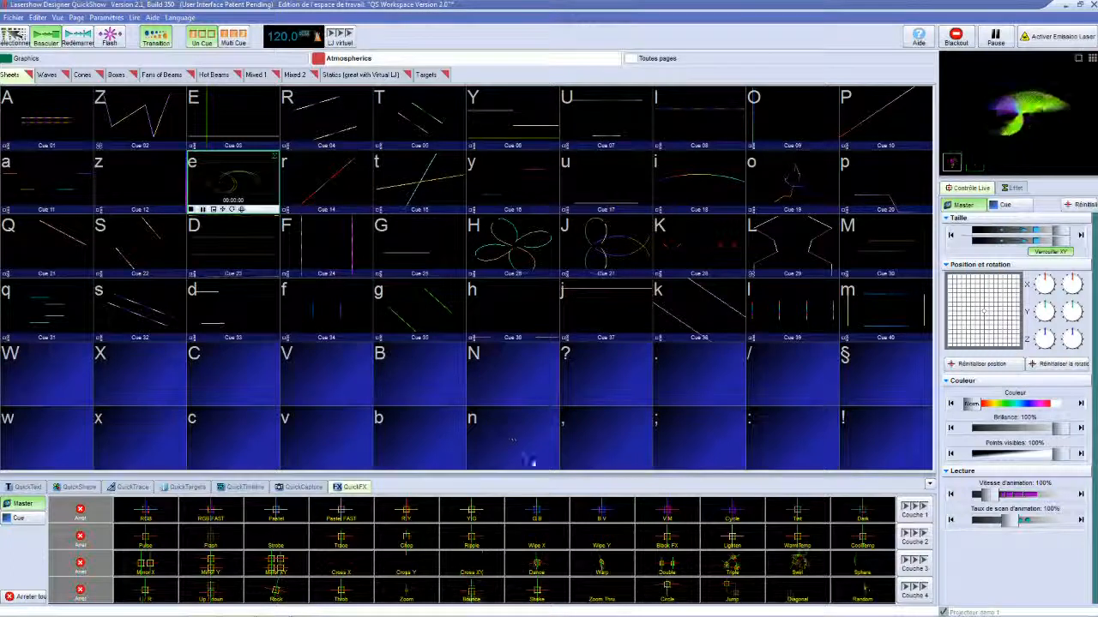
- Try Ripple on layer 2 with Cross XY on layer 3 over Cue 13, and stop both layers
click(479, 539)
click(473, 561)
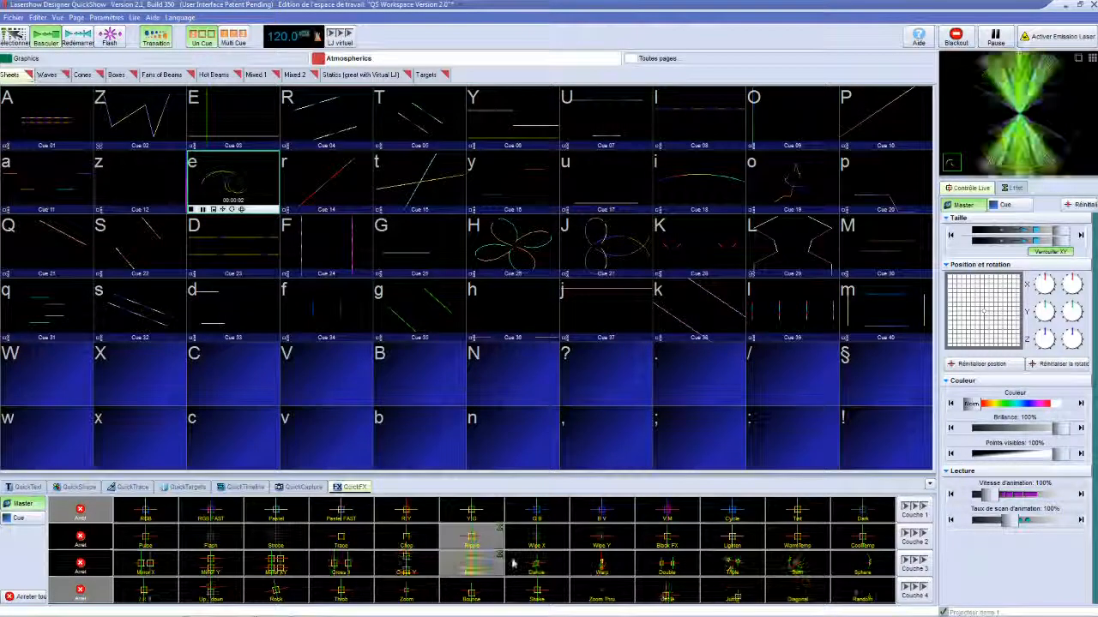
click(80, 537)
click(79, 564)
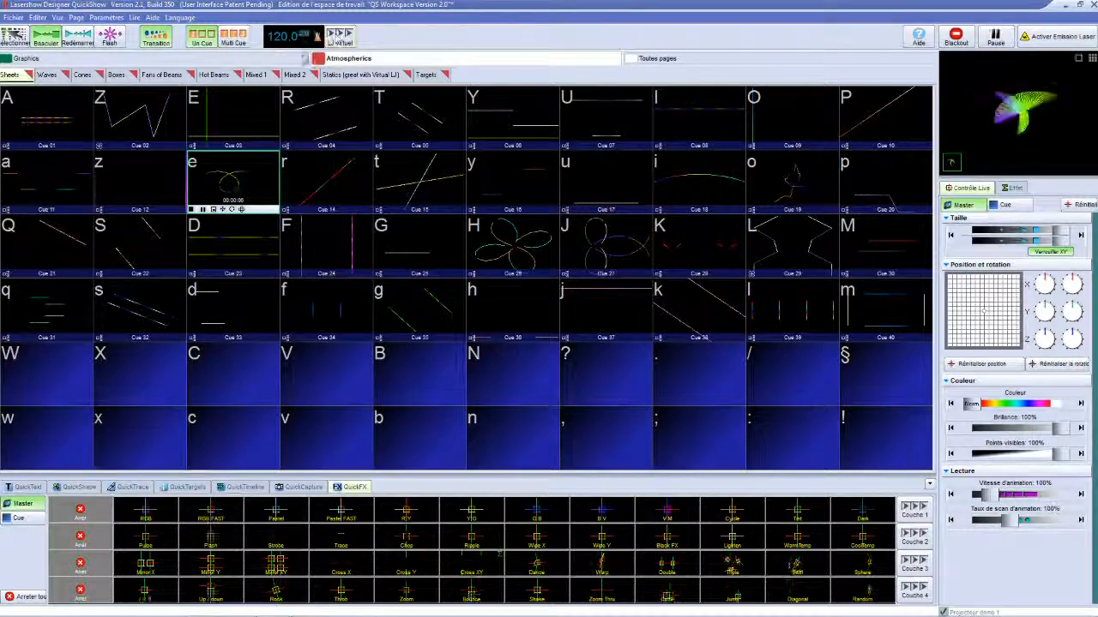
- Open the Statics (great with Virtual LJ) page of atmospheric cues
click(376, 76)
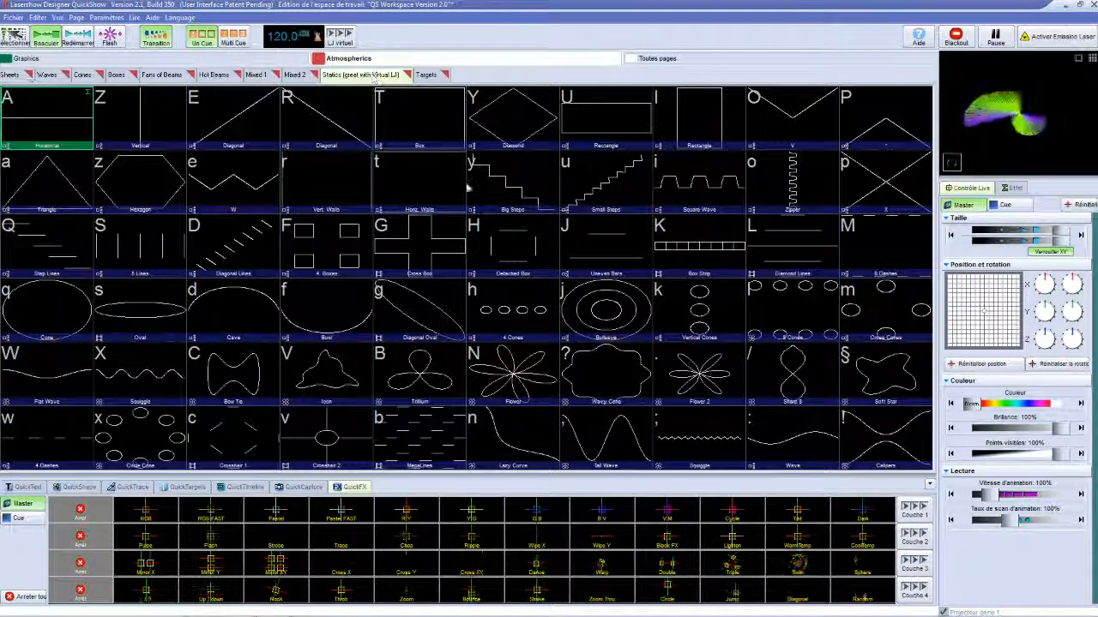
- Preview a series of static cues one after another, from Vertical and the diagonals through 4 Boxes and 4 Cones to Wavy Cone
click(129, 112)
click(253, 108)
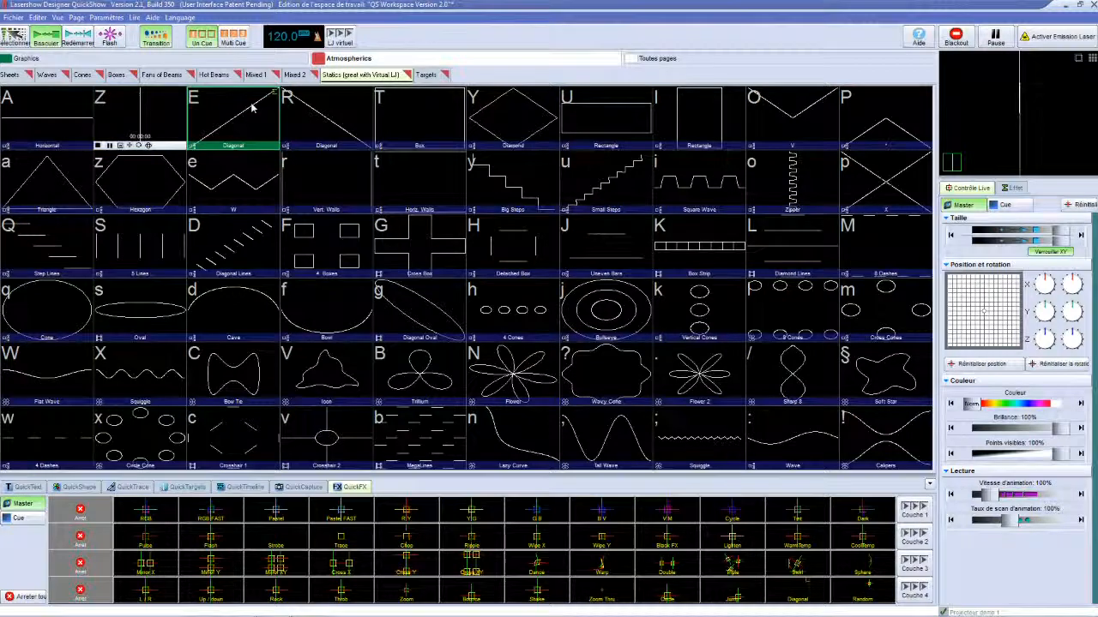
click(324, 116)
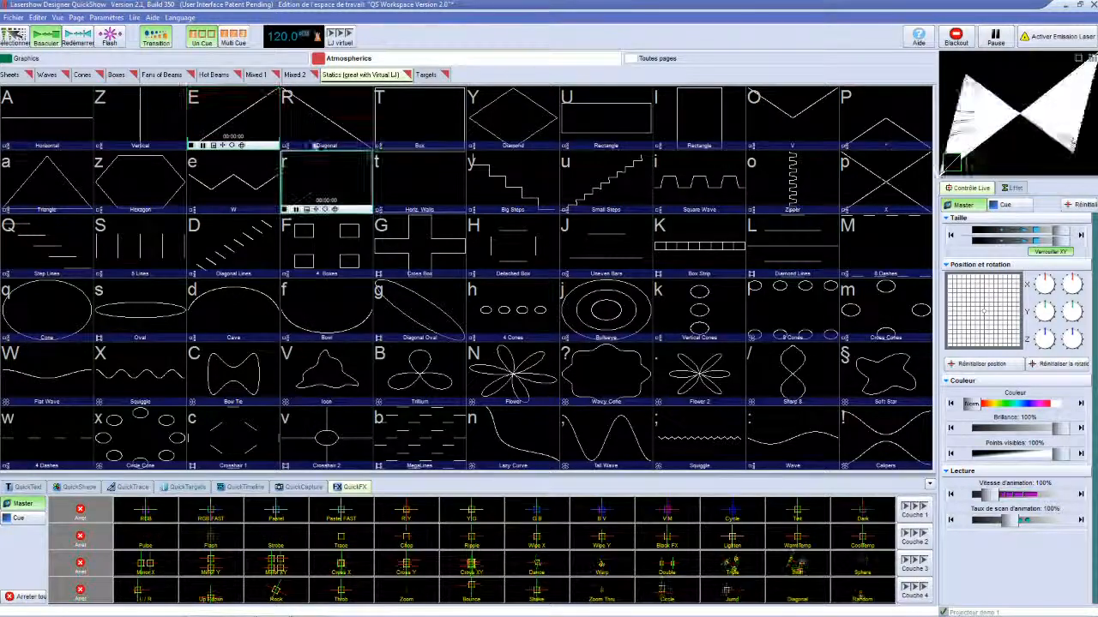
click(427, 182)
click(420, 245)
click(326, 245)
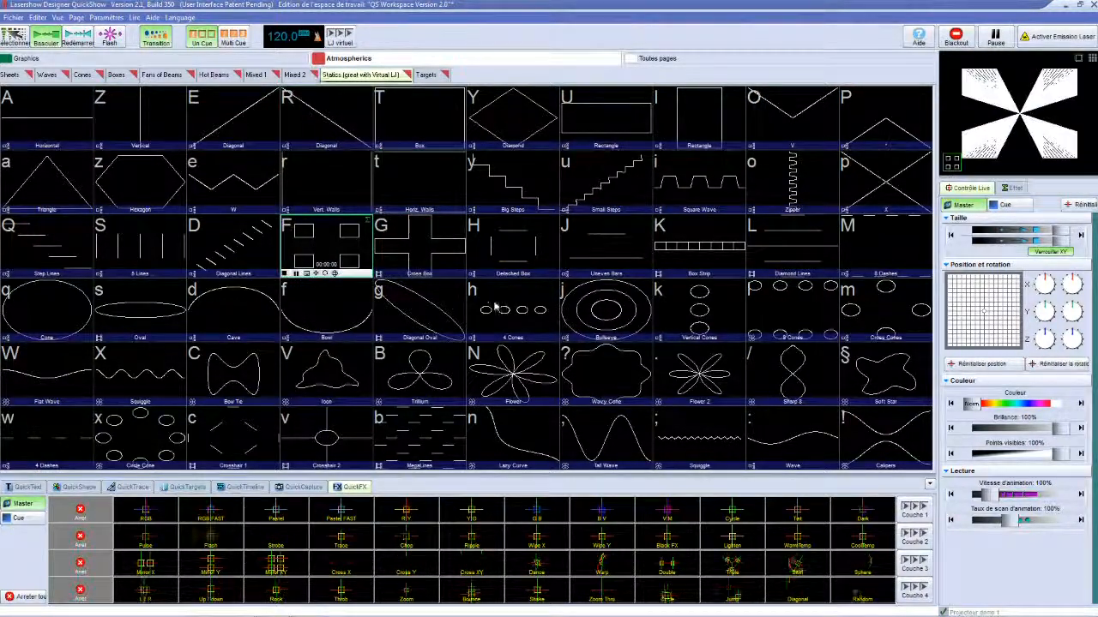
click(496, 307)
click(448, 304)
click(518, 300)
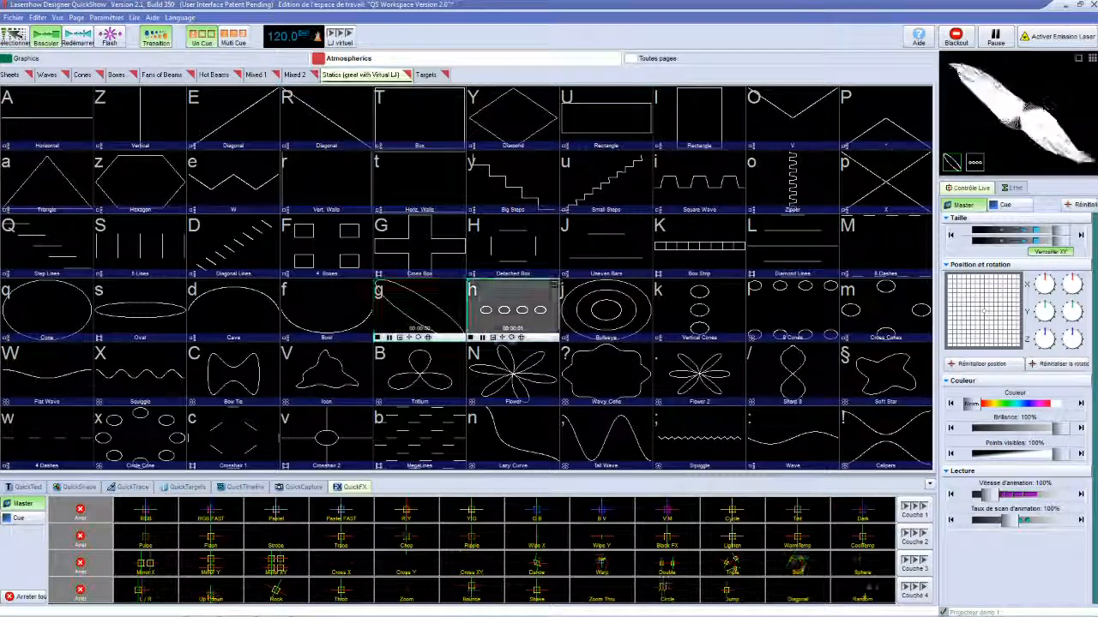
click(541, 399)
click(601, 378)
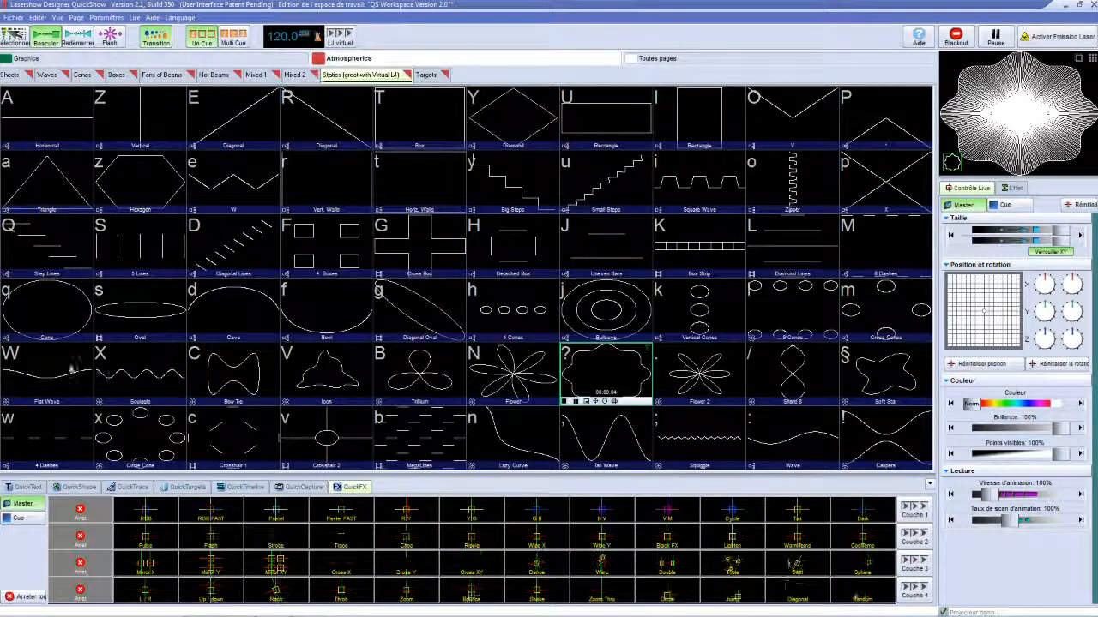
- Play the Flat Wave cue with RGB FAST on layer 1, trying Chop and then Ripple on layer 2
click(84, 371)
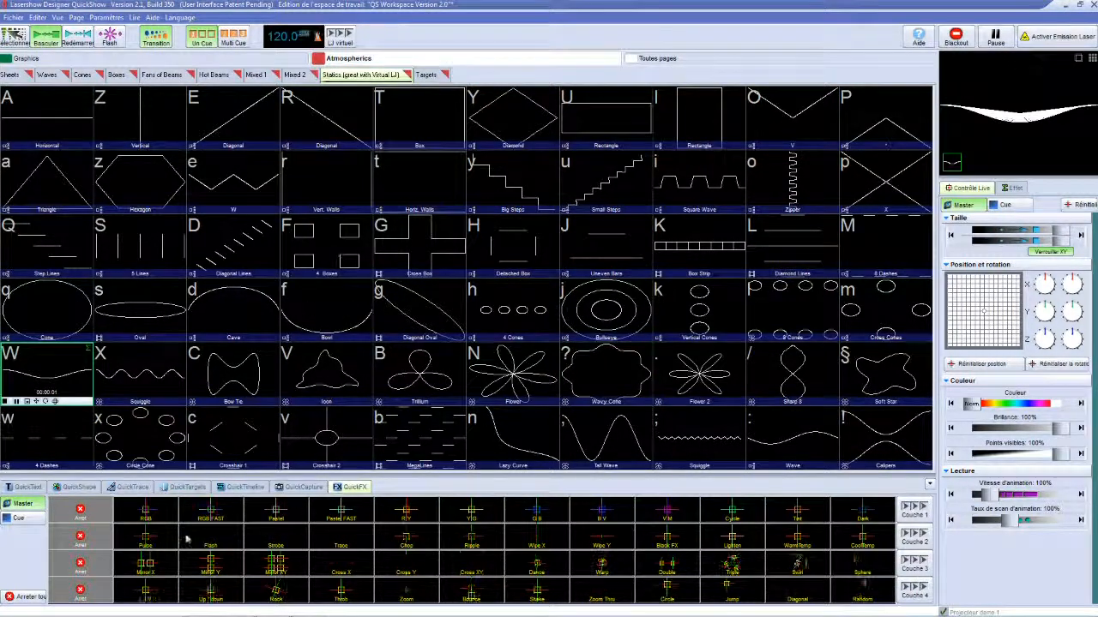
click(237, 504)
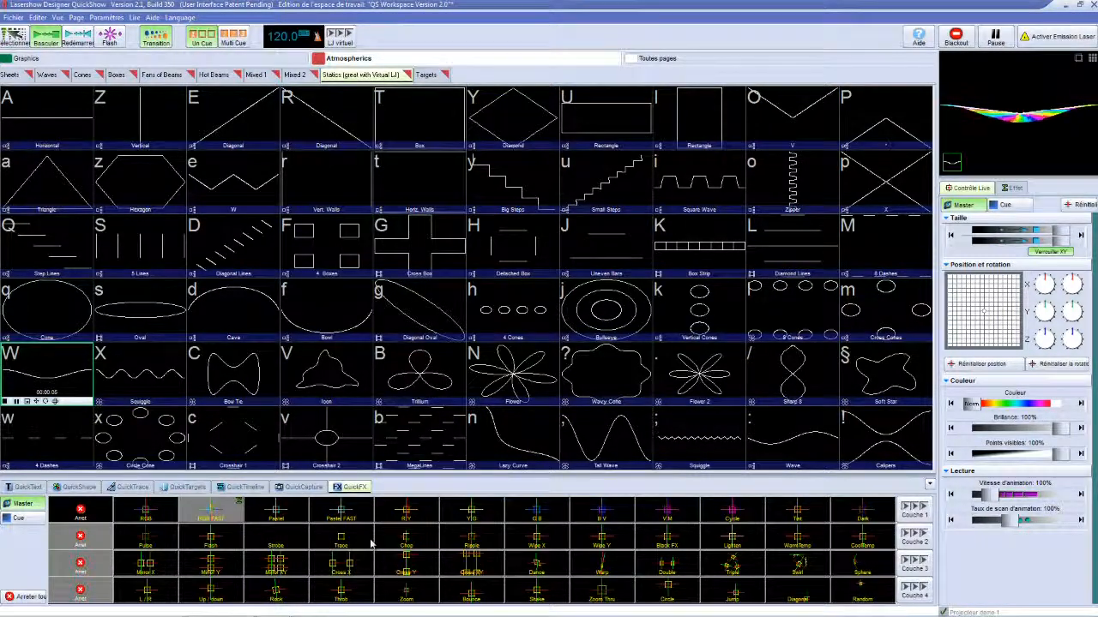
click(415, 542)
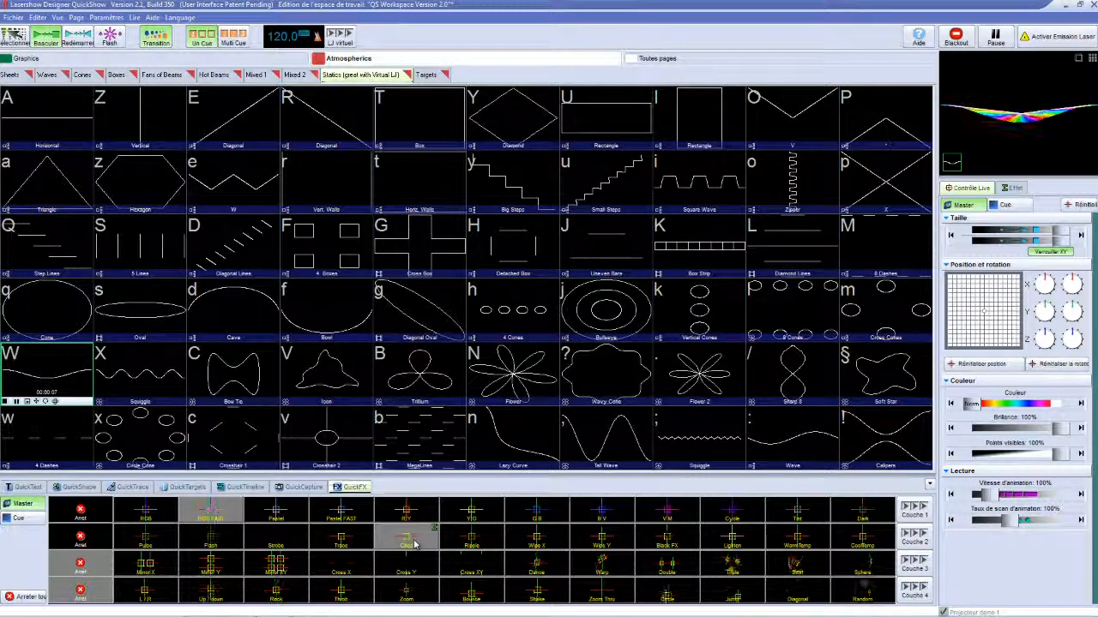
click(468, 544)
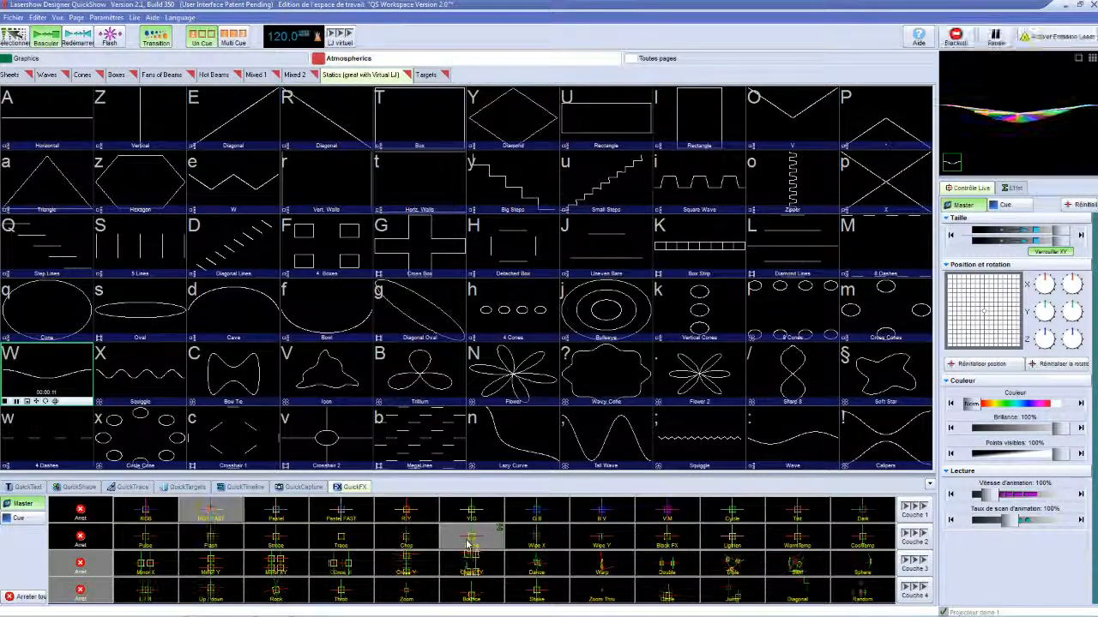
- Play the Diamond cue and add Mirror X on layer 3 and Rock on layer 4
click(499, 125)
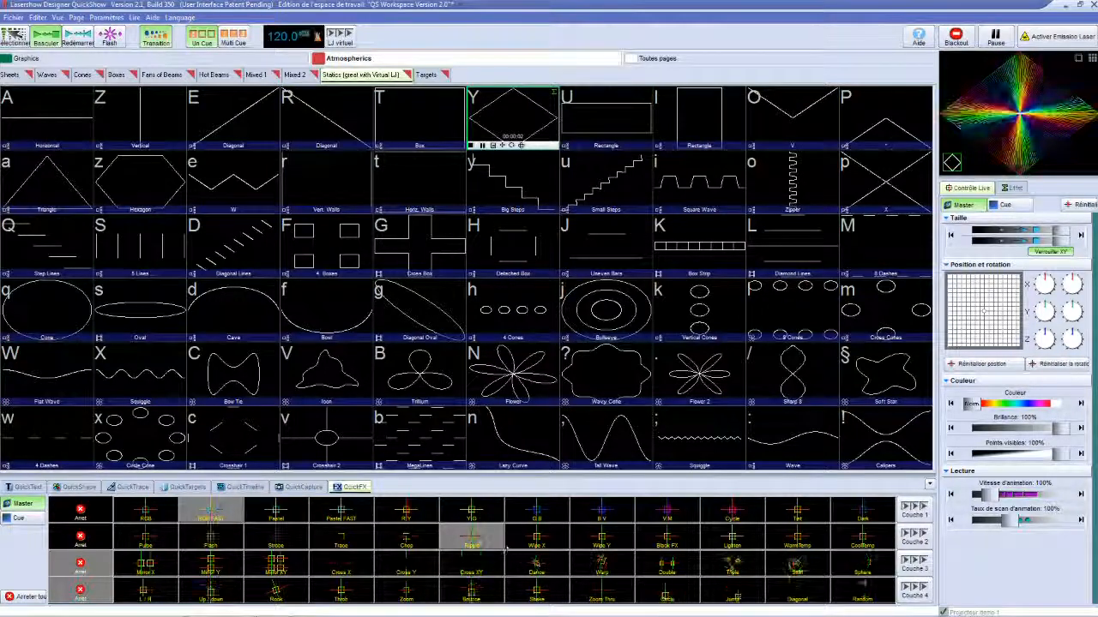
click(159, 569)
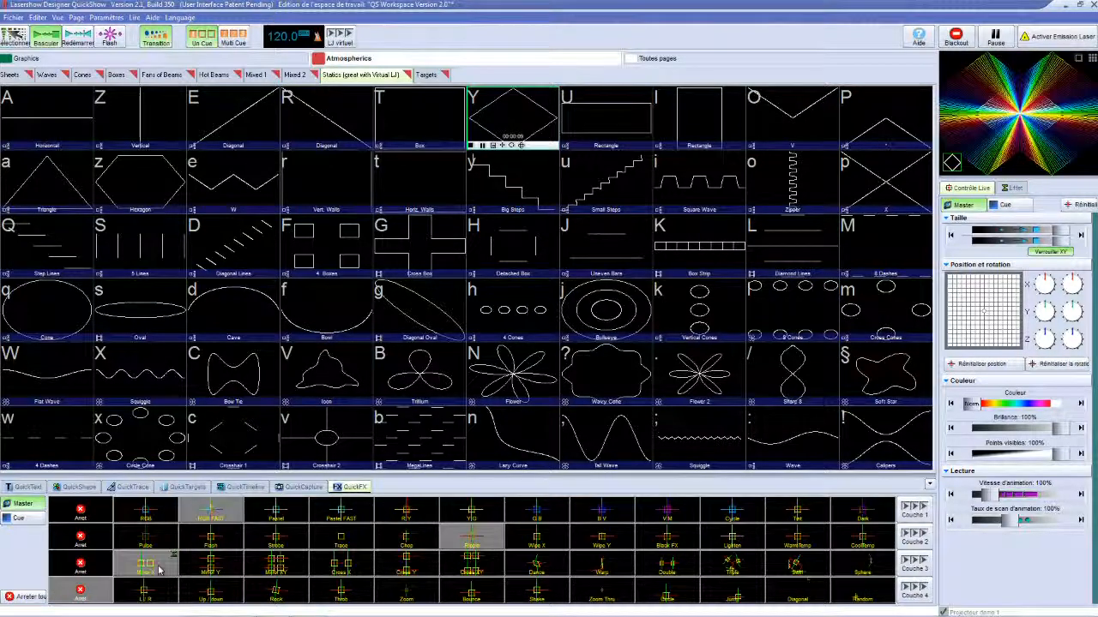
click(276, 593)
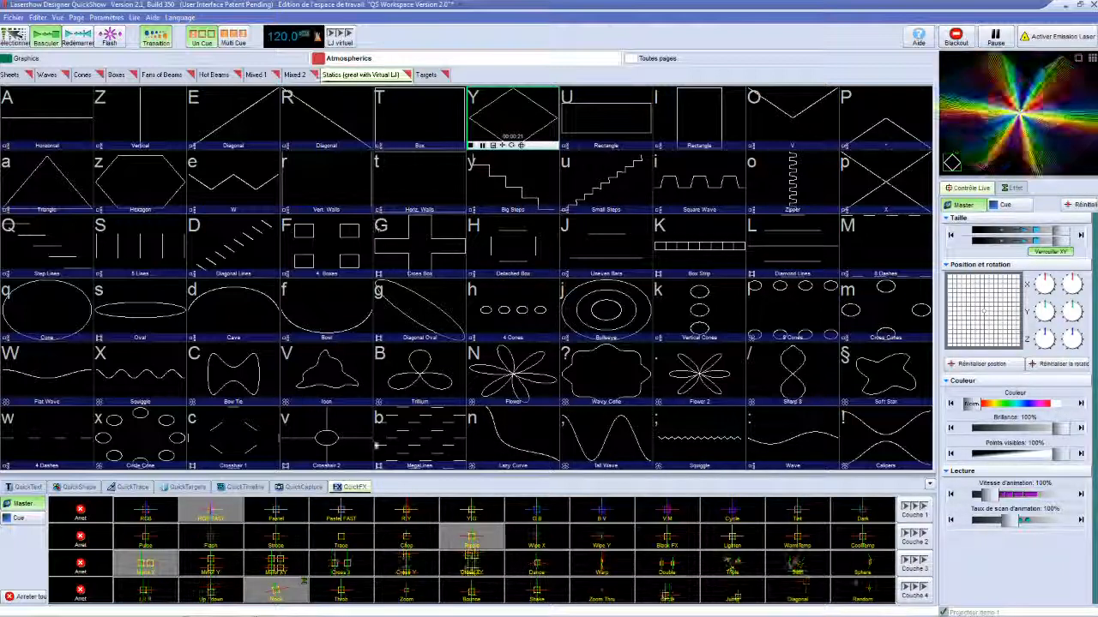
- Change the Diamond cue's four effect layers to R/Y, Black FX, Triple and Zoom Thru
click(411, 512)
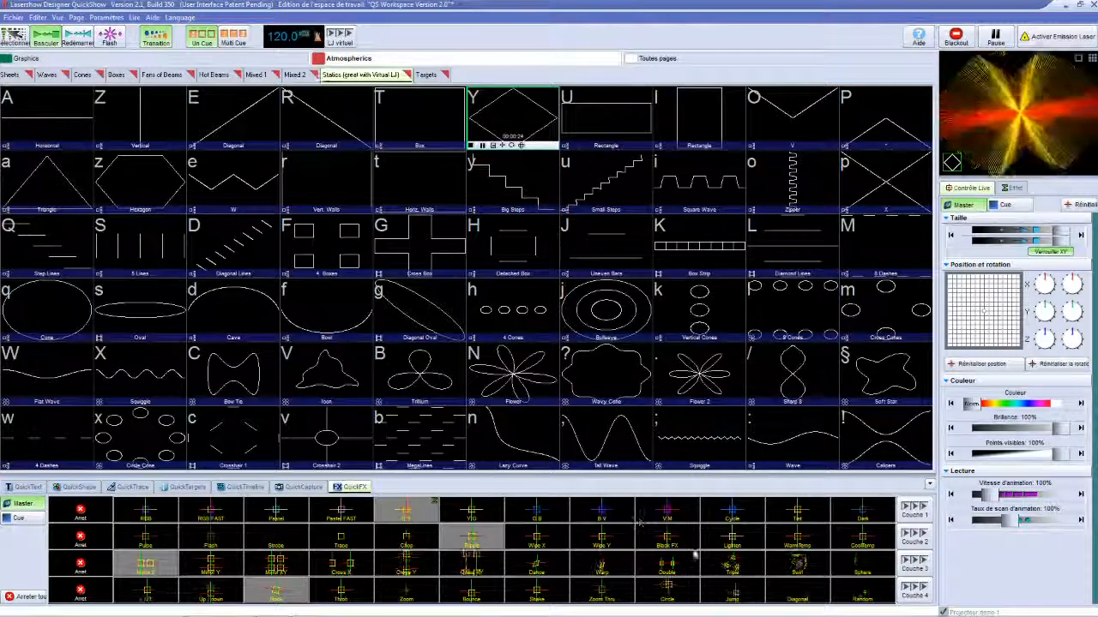
click(677, 538)
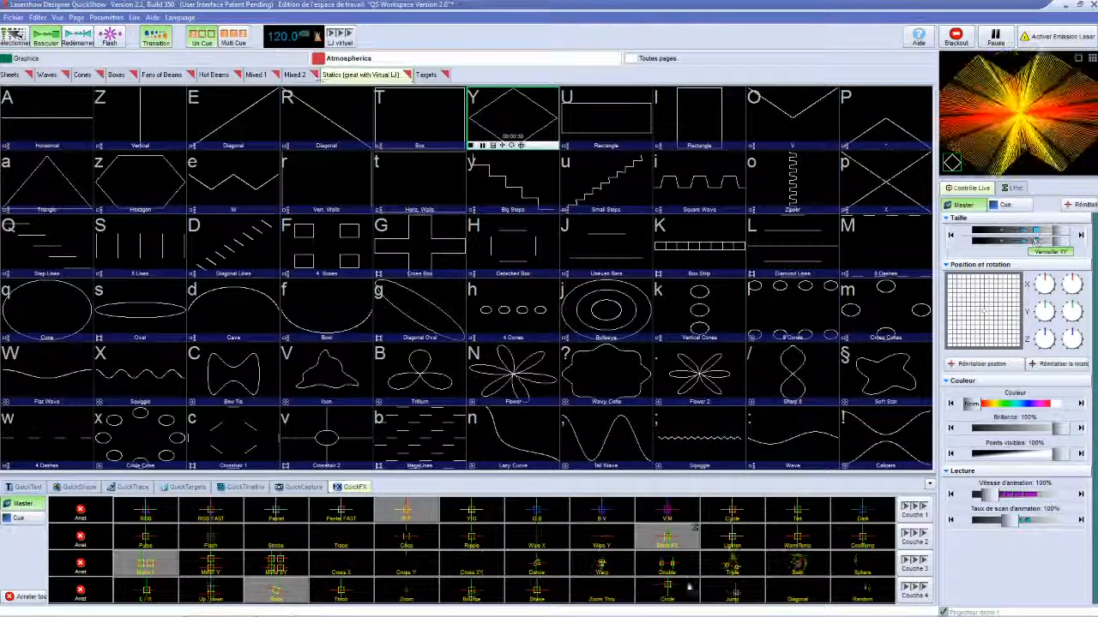
click(740, 566)
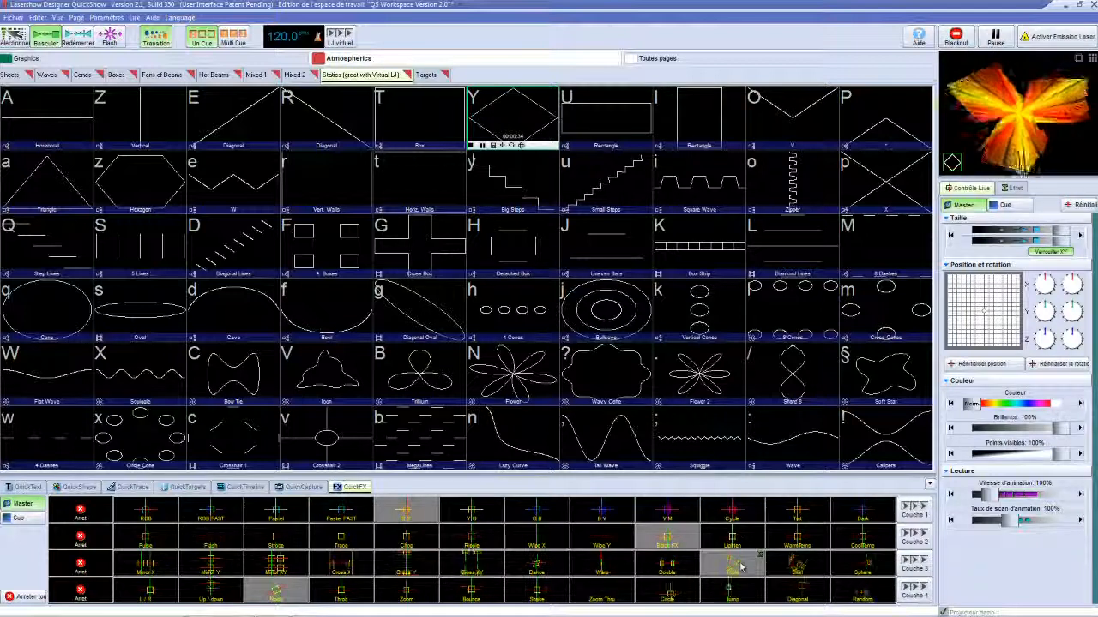
click(543, 594)
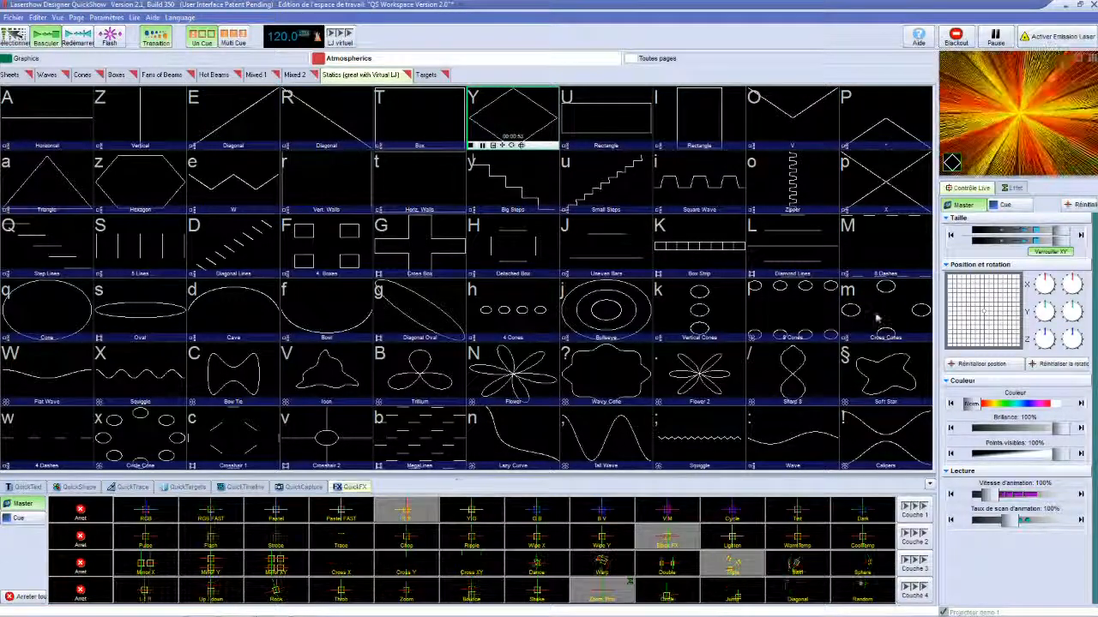
- Try Chop with Cross Y on layers 2 and 3, and settle on Trace, Cross X and Zoom for layers 2 to 4
click(405, 539)
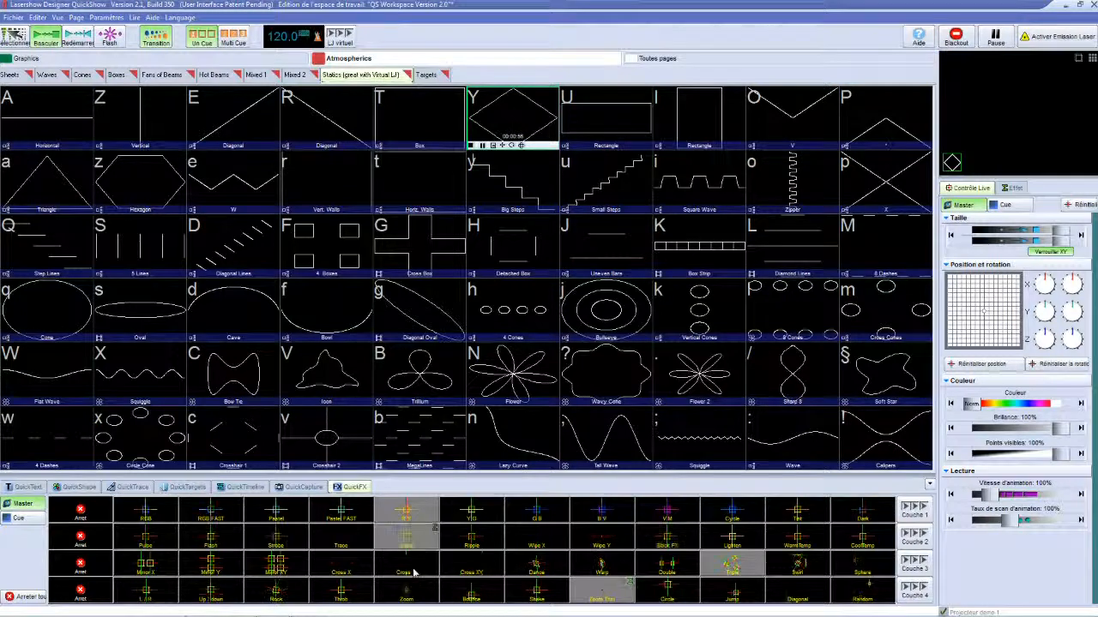
click(406, 566)
click(407, 590)
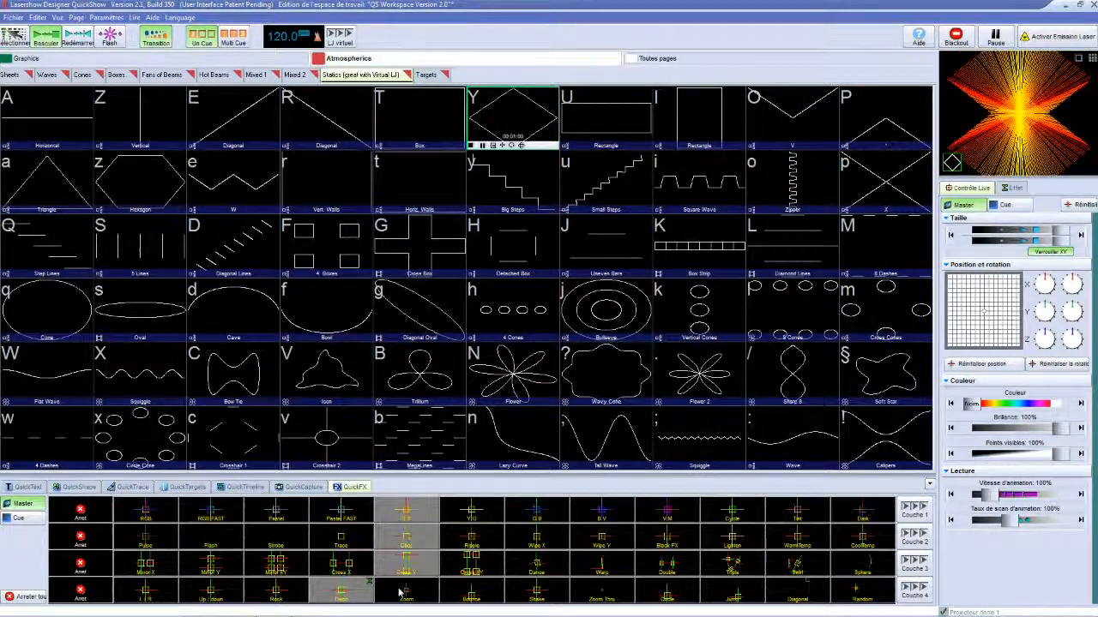
click(348, 571)
click(343, 541)
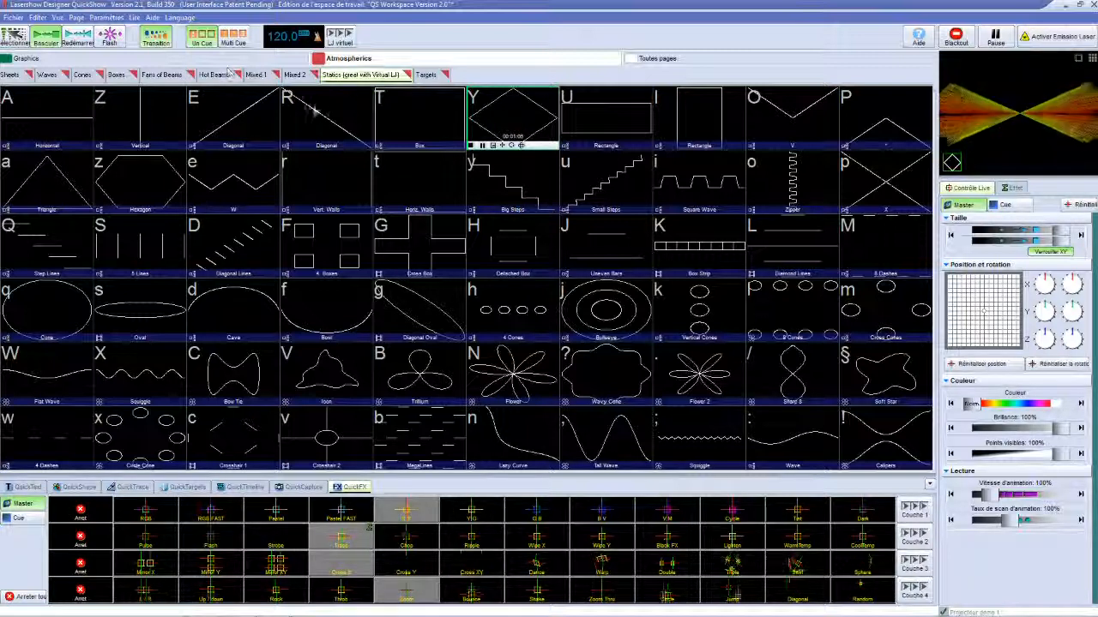
- Return to the Graphics cues and black out the output to stop the cue and all effects
click(36, 60)
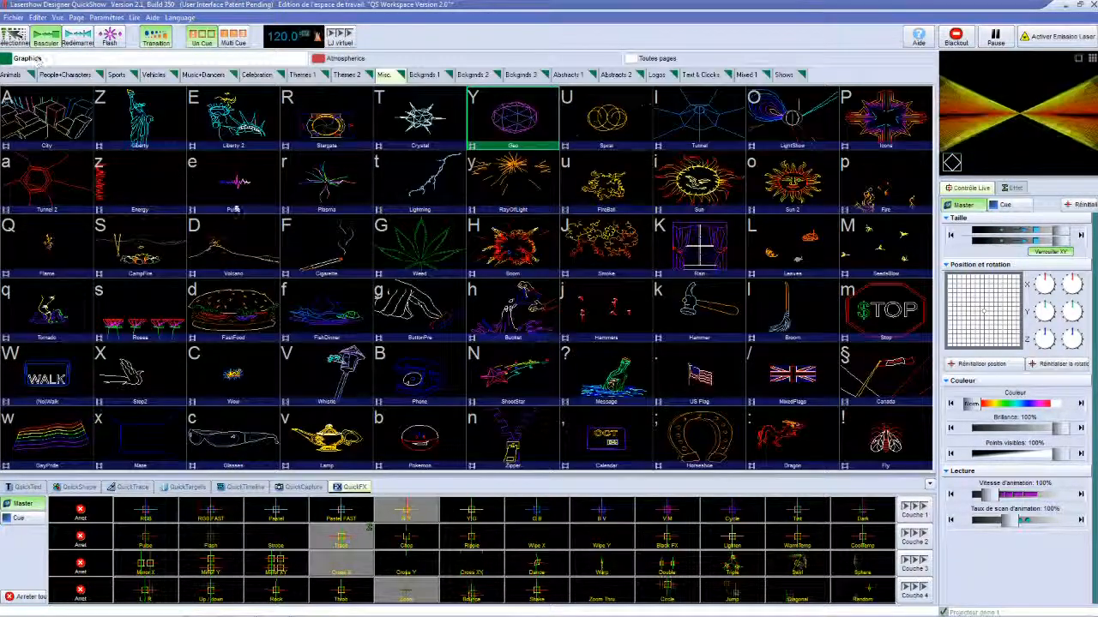
click(233, 38)
click(955, 38)
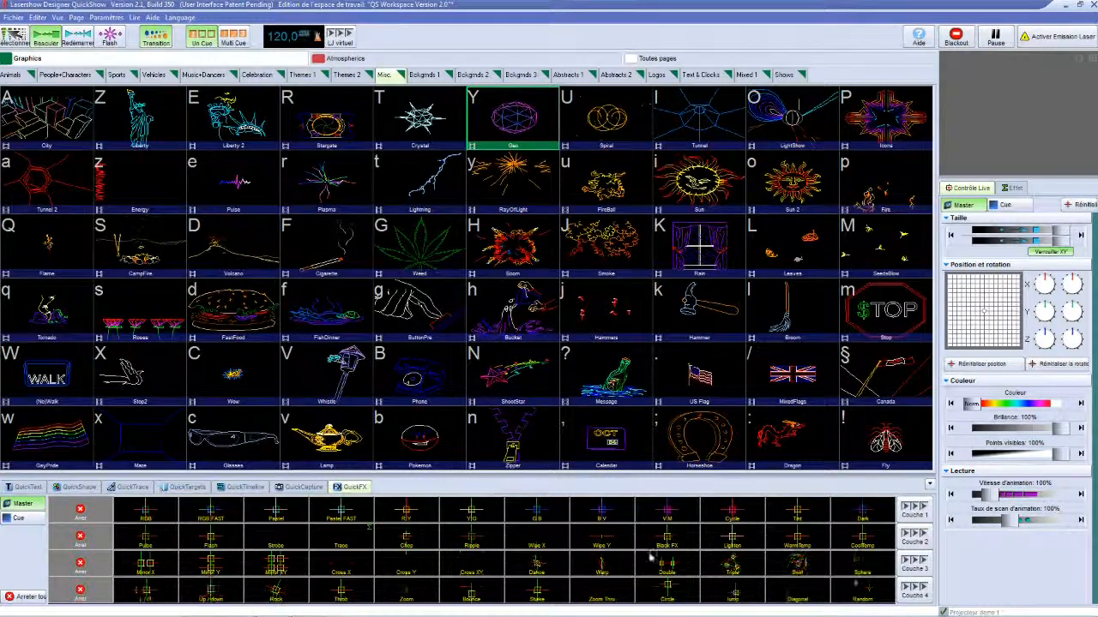
- Play the ShootStar cue with B/V, Chop, Cross X and Bounce on layers 1 to 4, and black everything out
click(403, 538)
click(343, 566)
click(484, 590)
click(602, 512)
click(511, 373)
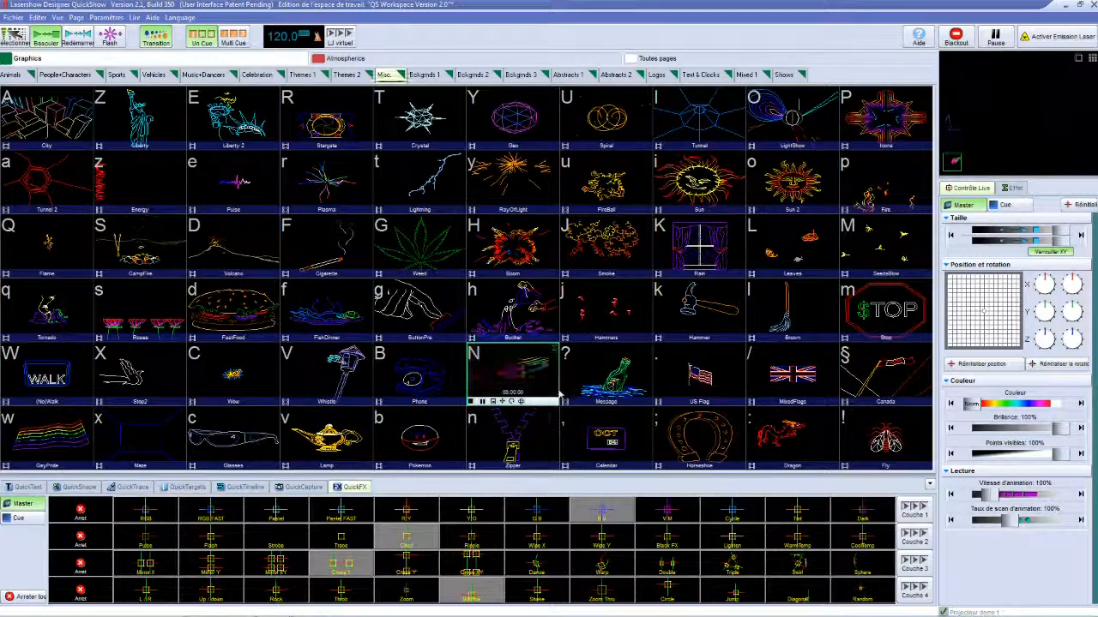
click(957, 39)
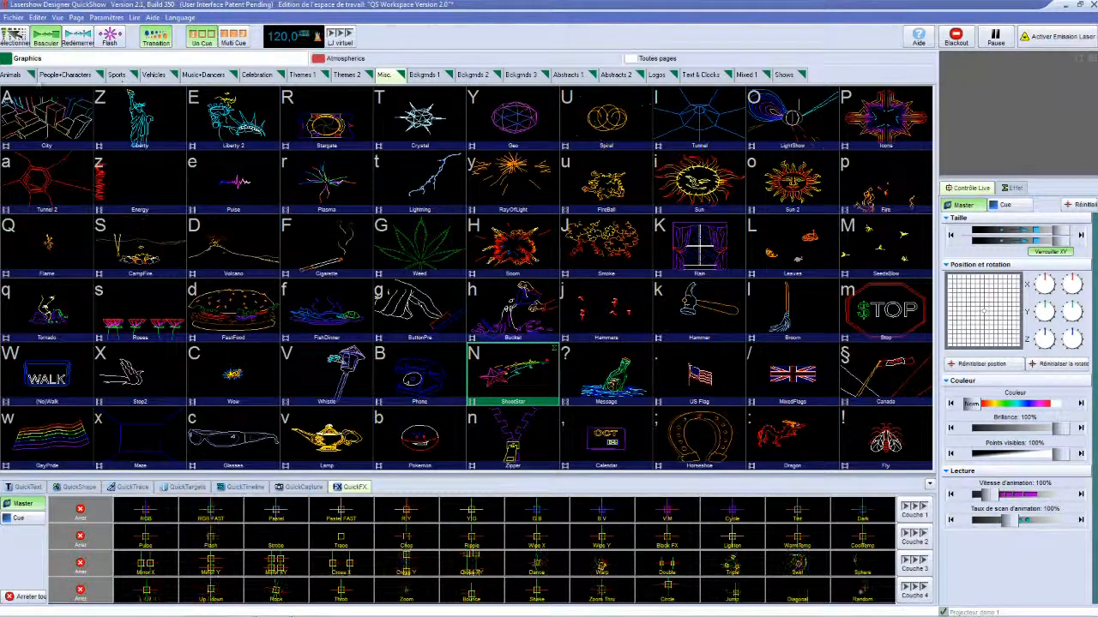
- Open the Animals page, enable Multi Cue mode and play the ostrich and Flamingo cues together
click(22, 74)
click(47, 122)
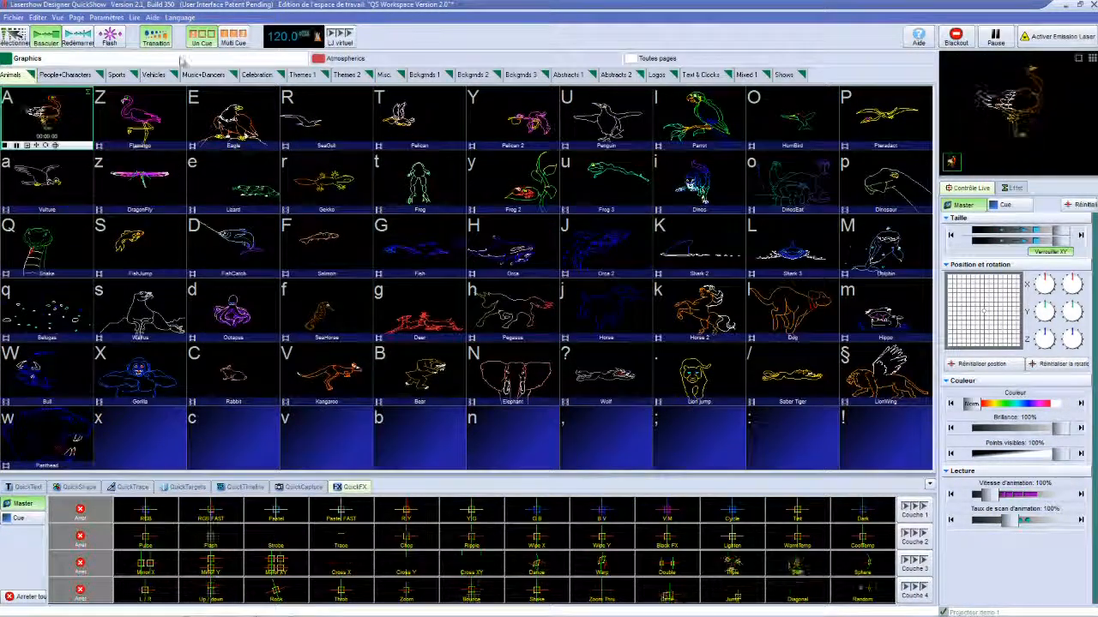
click(136, 118)
click(234, 36)
click(47, 115)
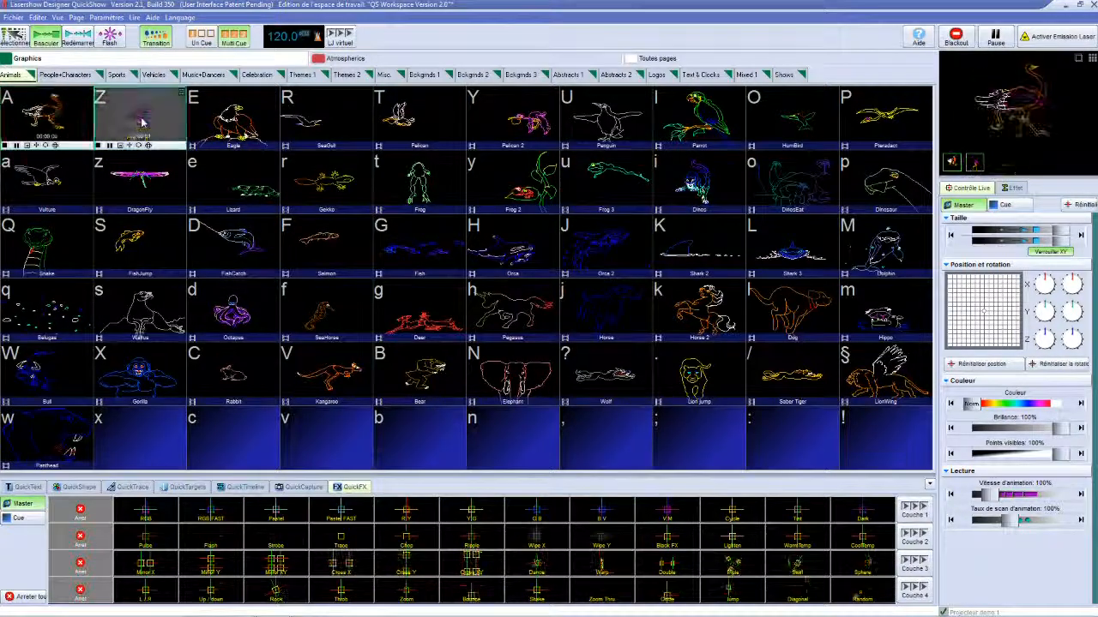
- Add Pelican as the third simultaneous cue instead of SeaGull, and reposition the flamingo and the ostrich so the animals are spread apart
click(330, 118)
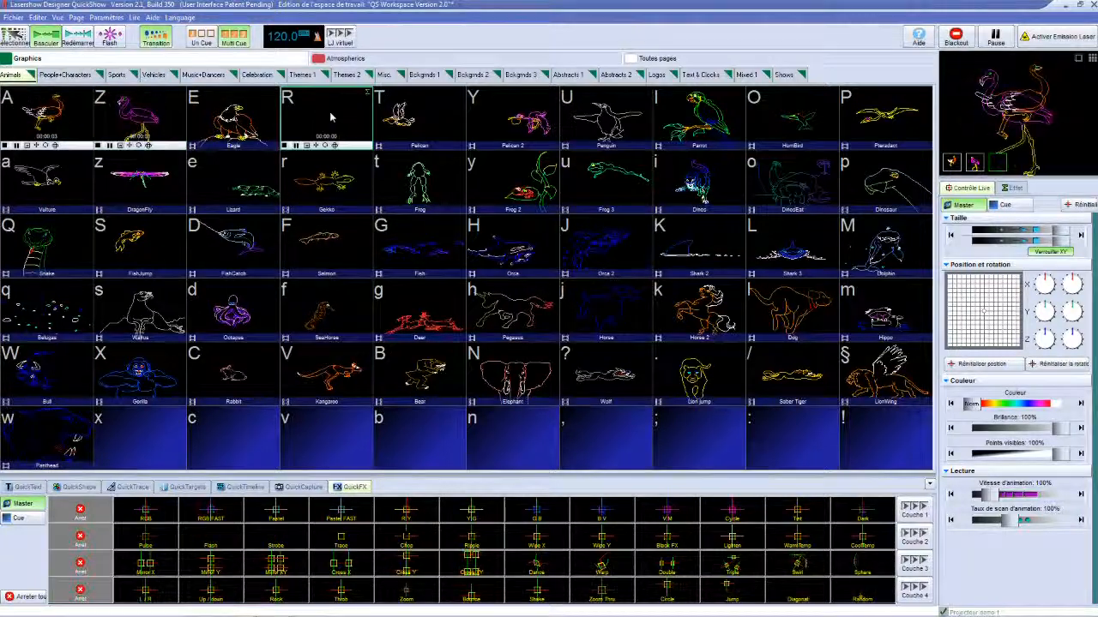
click(331, 120)
click(444, 118)
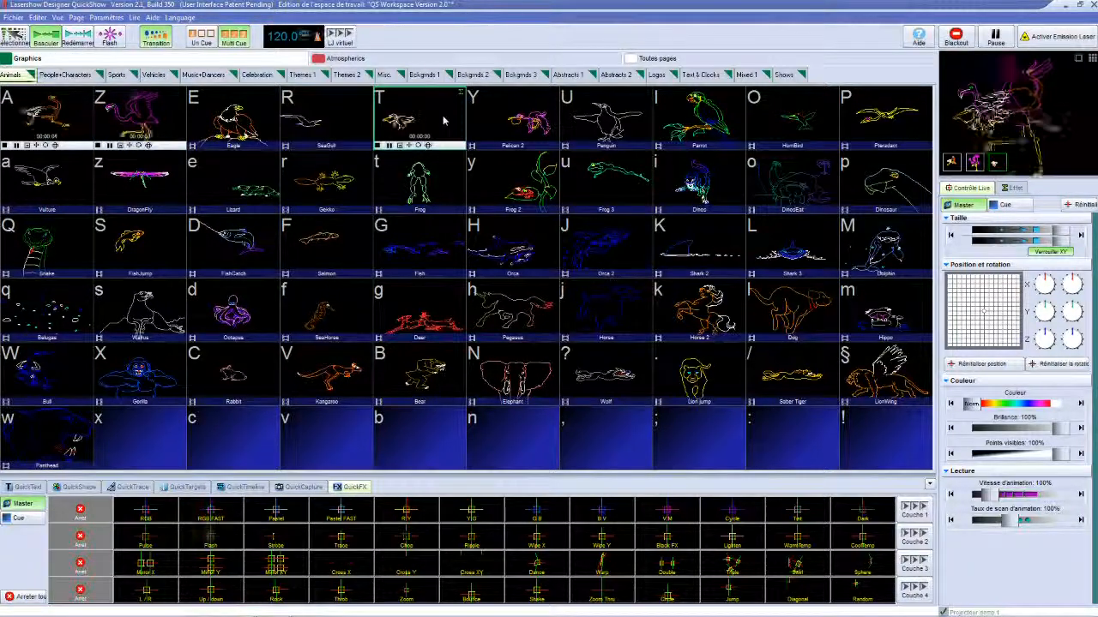
click(134, 139)
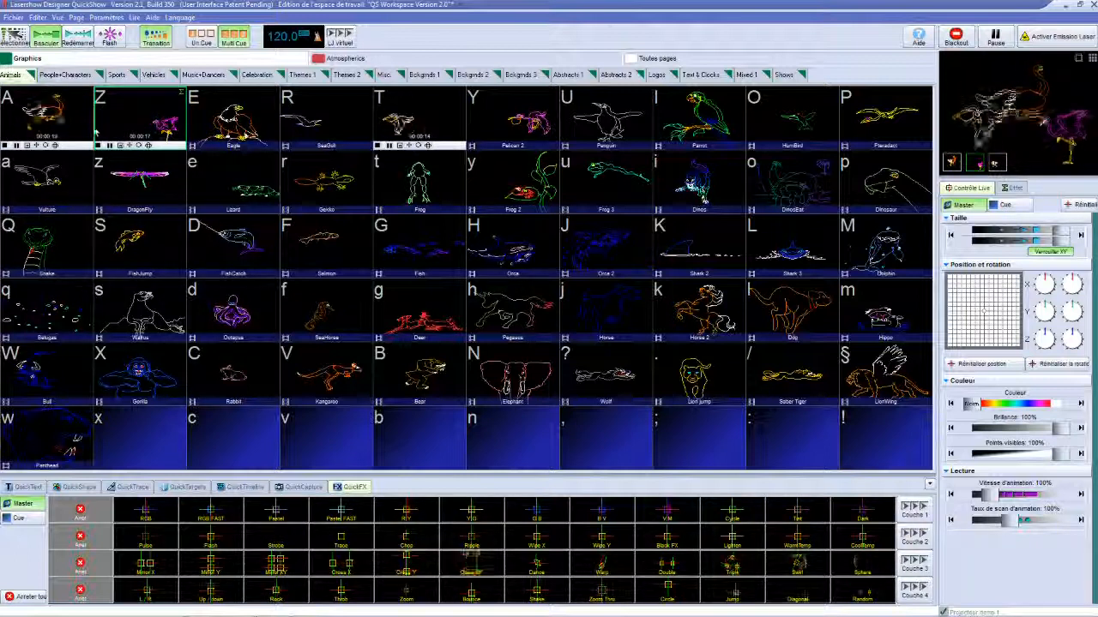
click(47, 116)
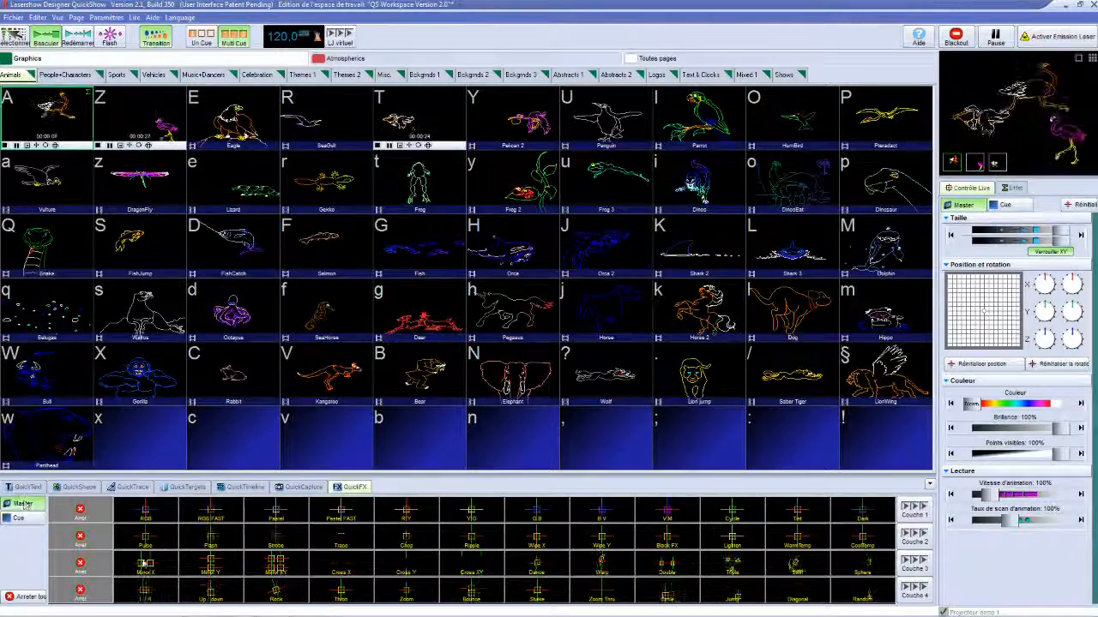
- Try RGB FAST on layer 1 and Flash on layer 2 in Master mode over all three animals, and stop both effects
click(150, 517)
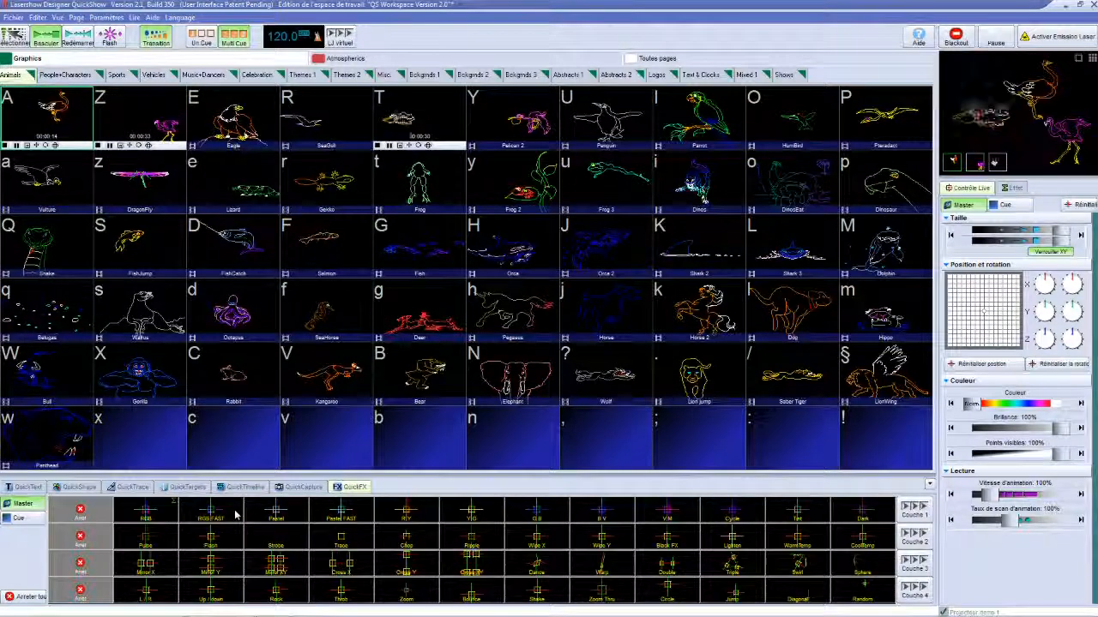
click(211, 514)
click(228, 542)
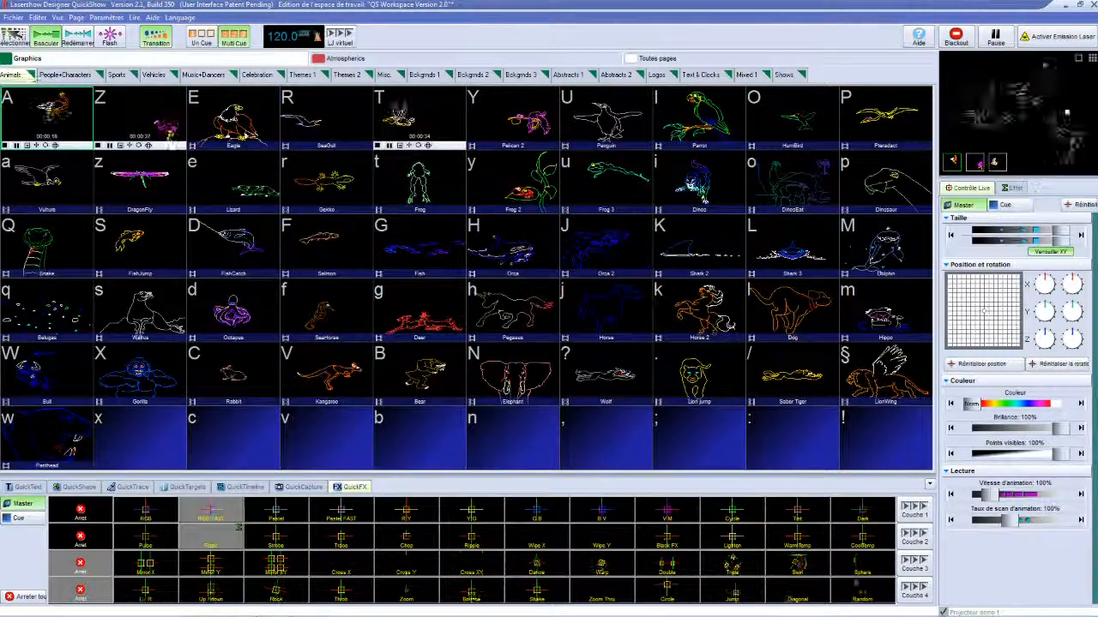
click(227, 541)
click(215, 516)
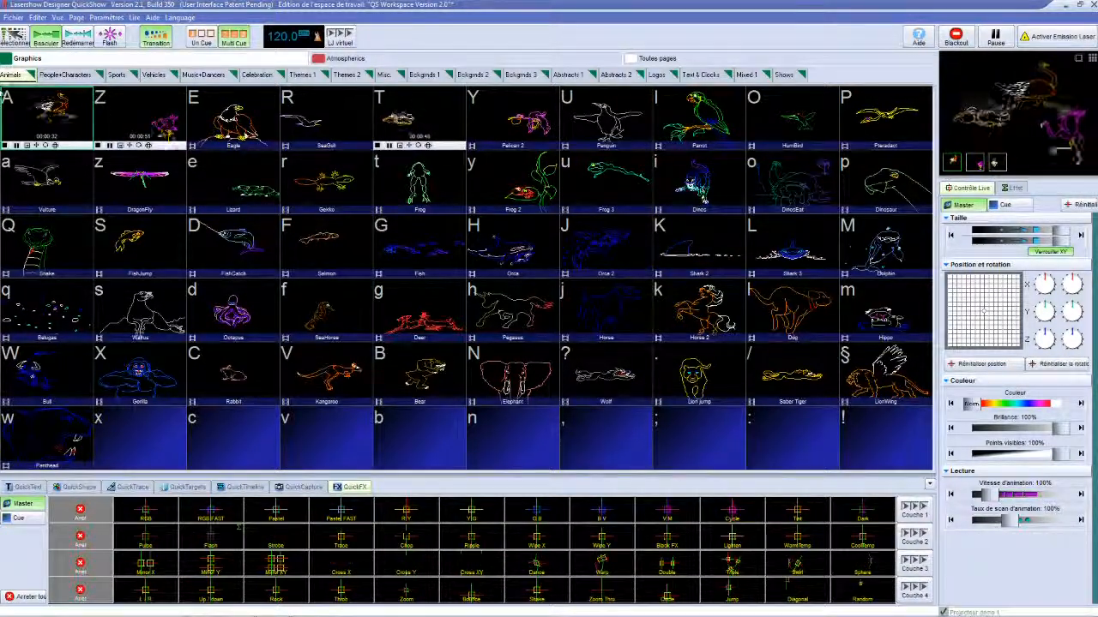
- Switch QuickFX to Cue mode and apply V/M on layer 1 and Double on layer 3 to the ostrich cue only
click(19, 519)
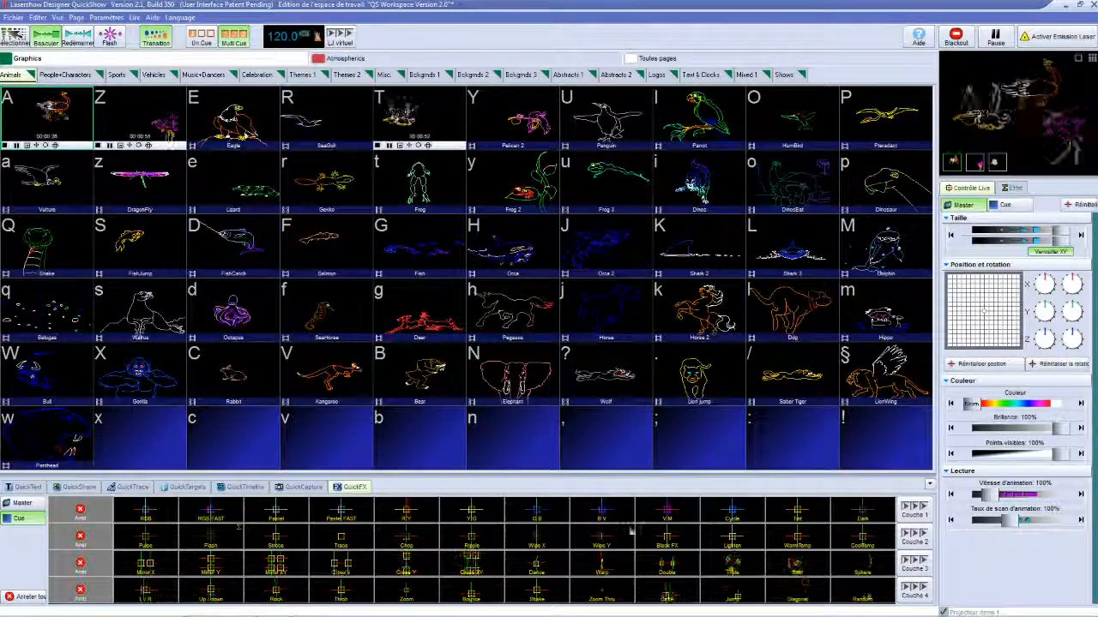
click(673, 516)
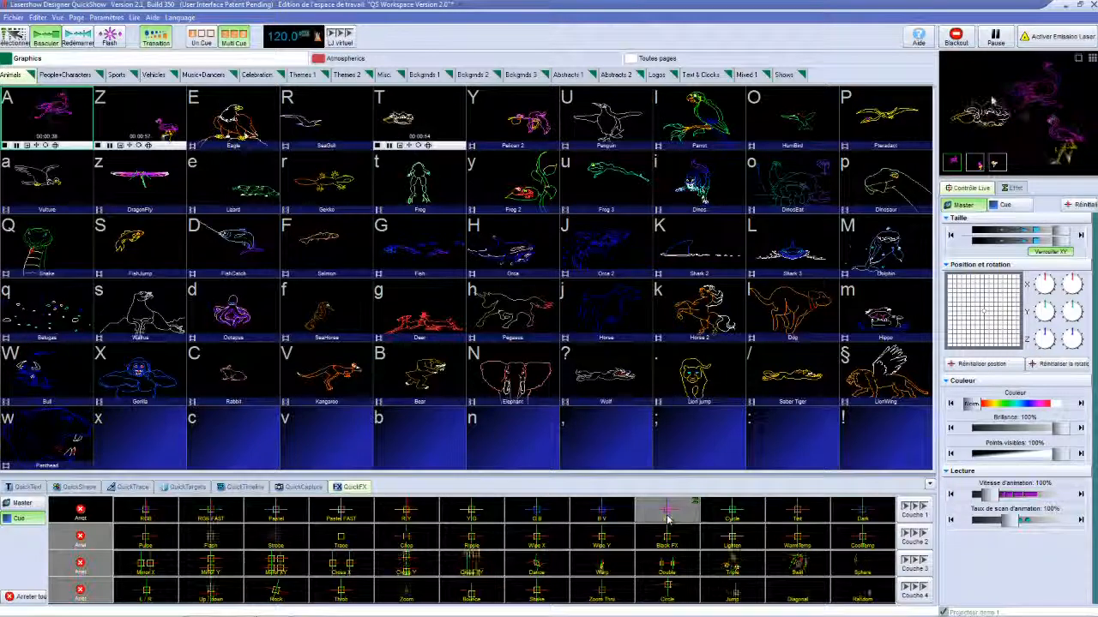
click(693, 565)
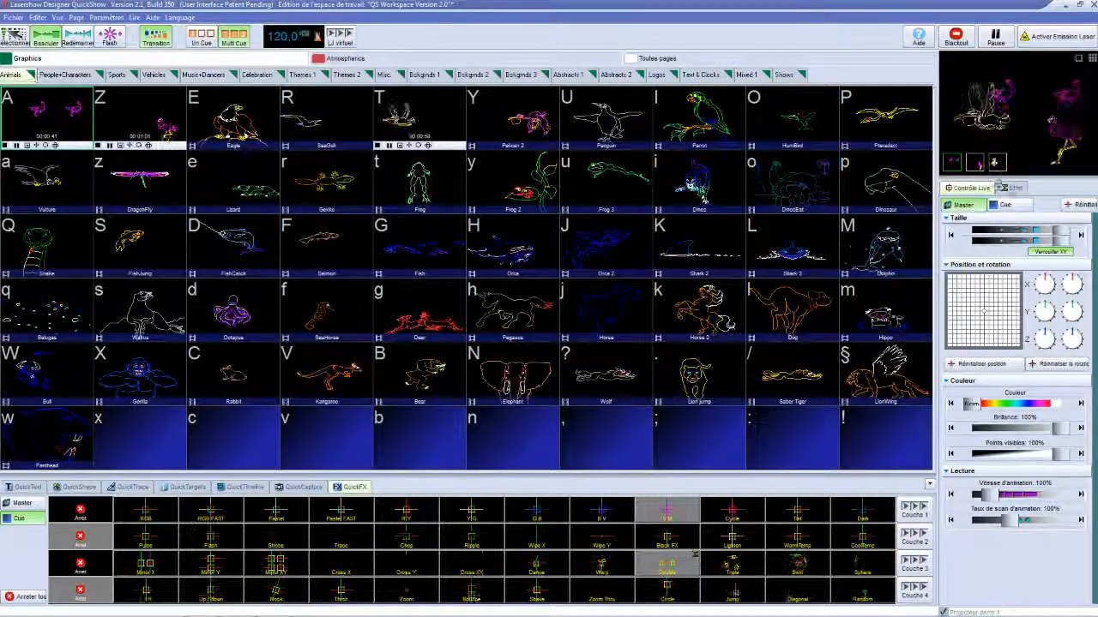
- Select the pelican cue and apply the Sphere effect on layer 3 to it alone in Cue mode
click(996, 165)
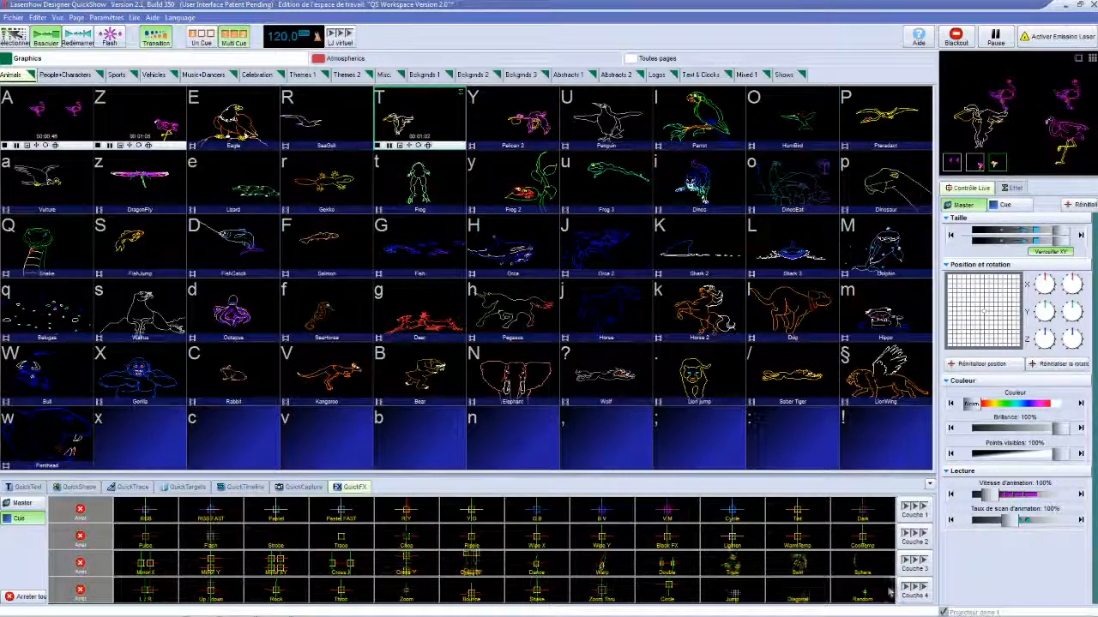
click(858, 562)
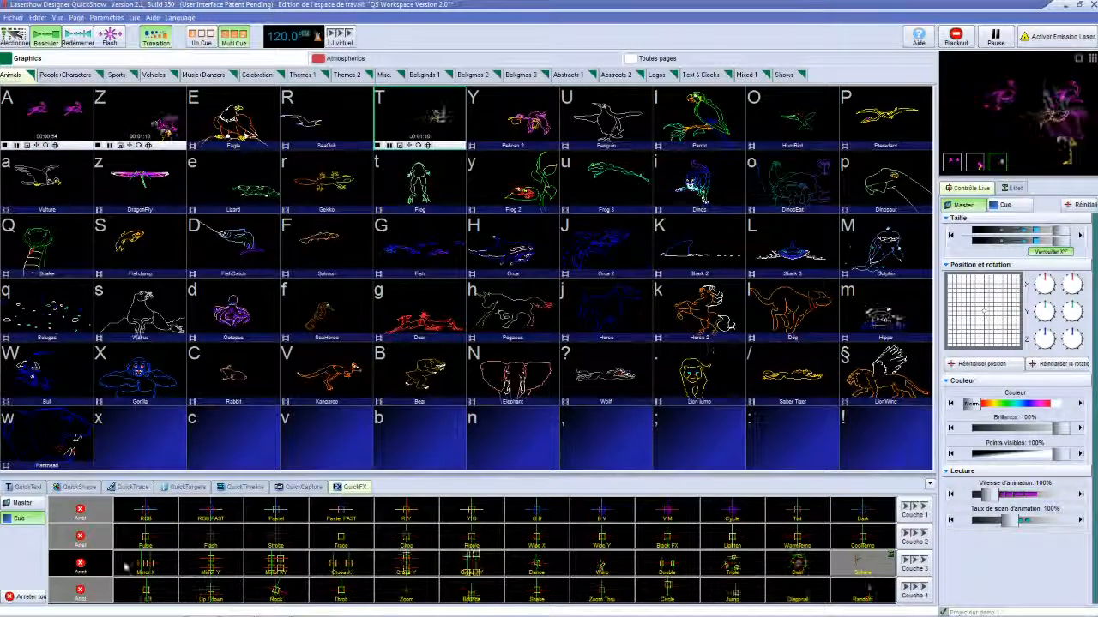
- In Master mode, apply Bounce on layer 4 to all cues, try Sphere on layer 3 and stop layer 3
click(20, 503)
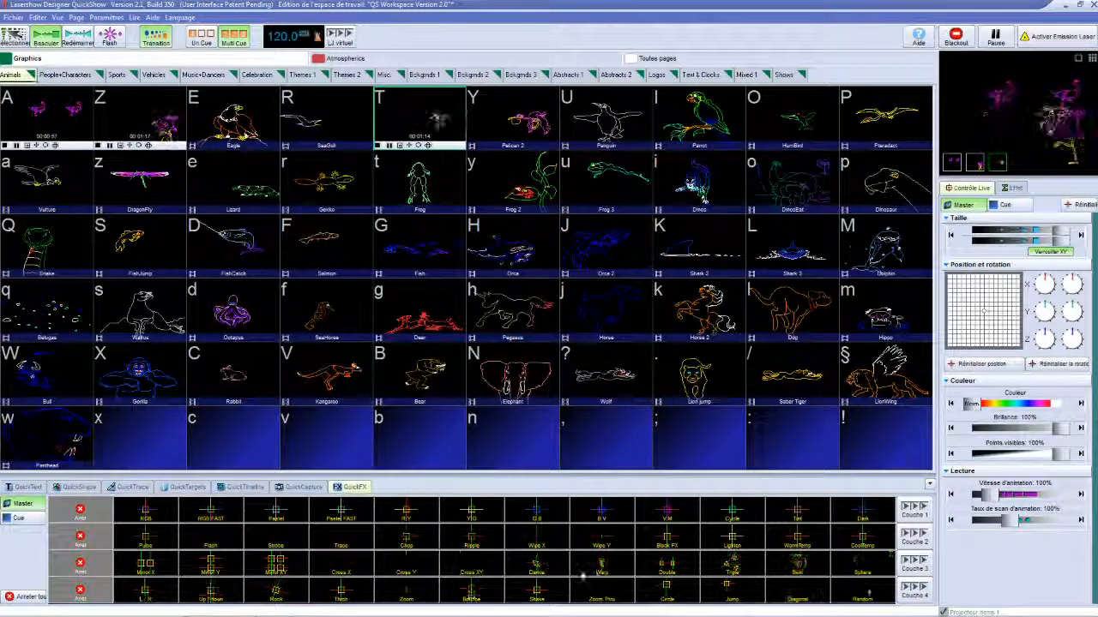
click(474, 595)
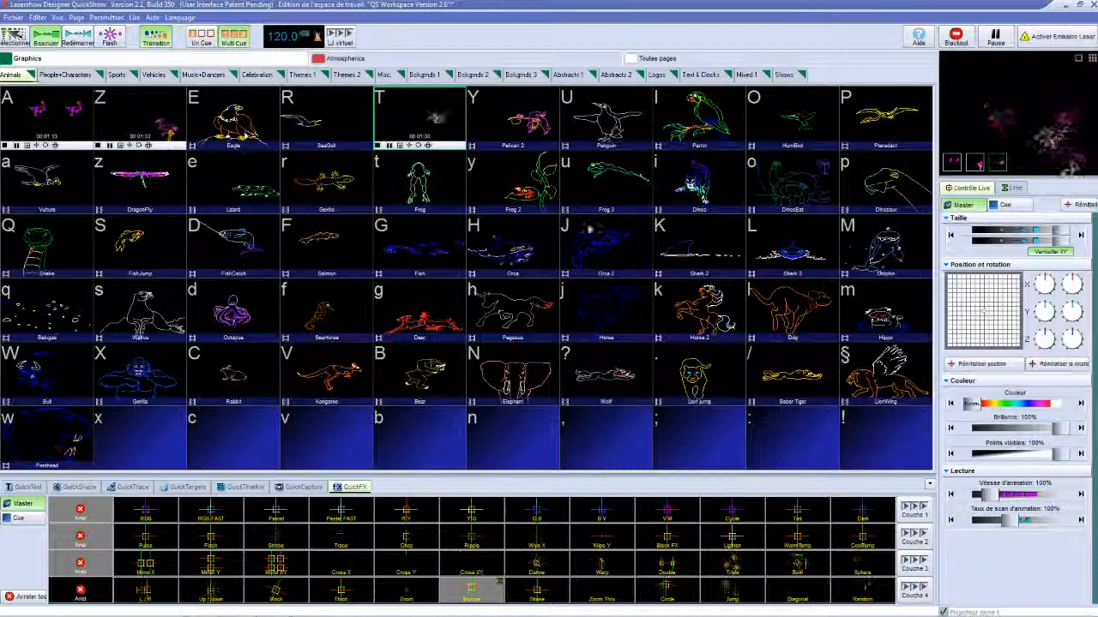
click(865, 563)
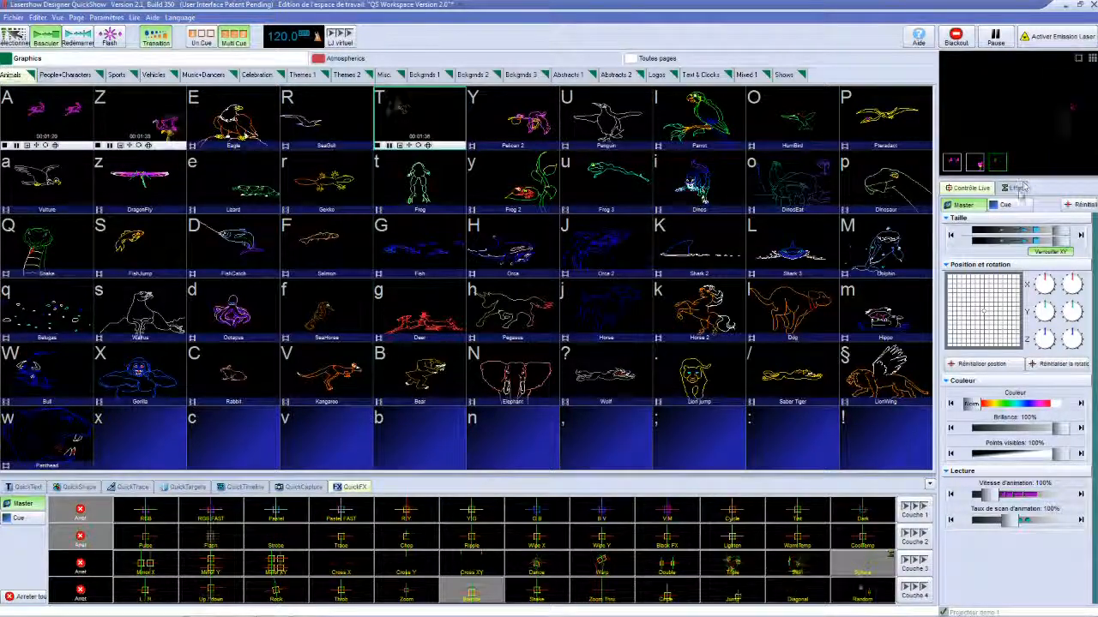
click(78, 564)
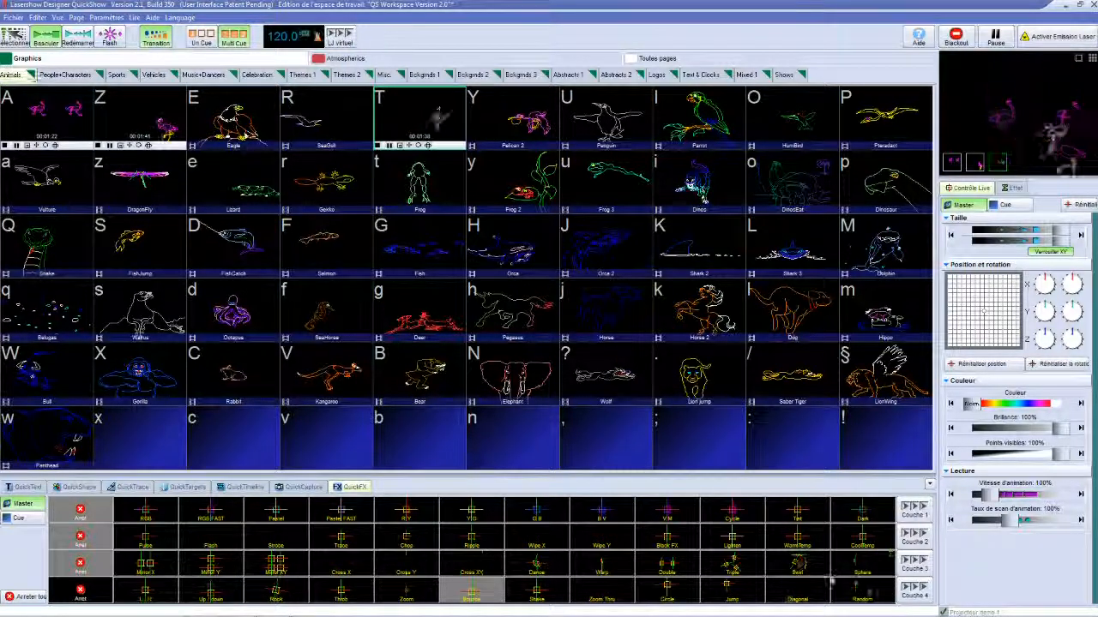
- Reapply Sphere on layer 3 to the pelican in Cue mode and examine the options of its oscillating Rotation Y component
click(18, 518)
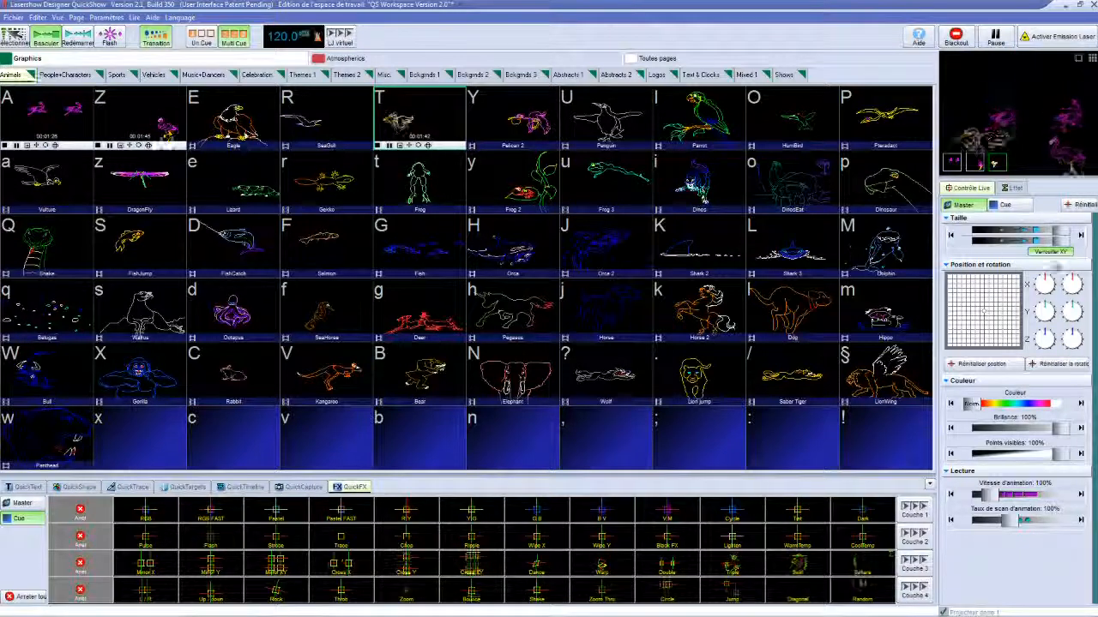
click(1008, 189)
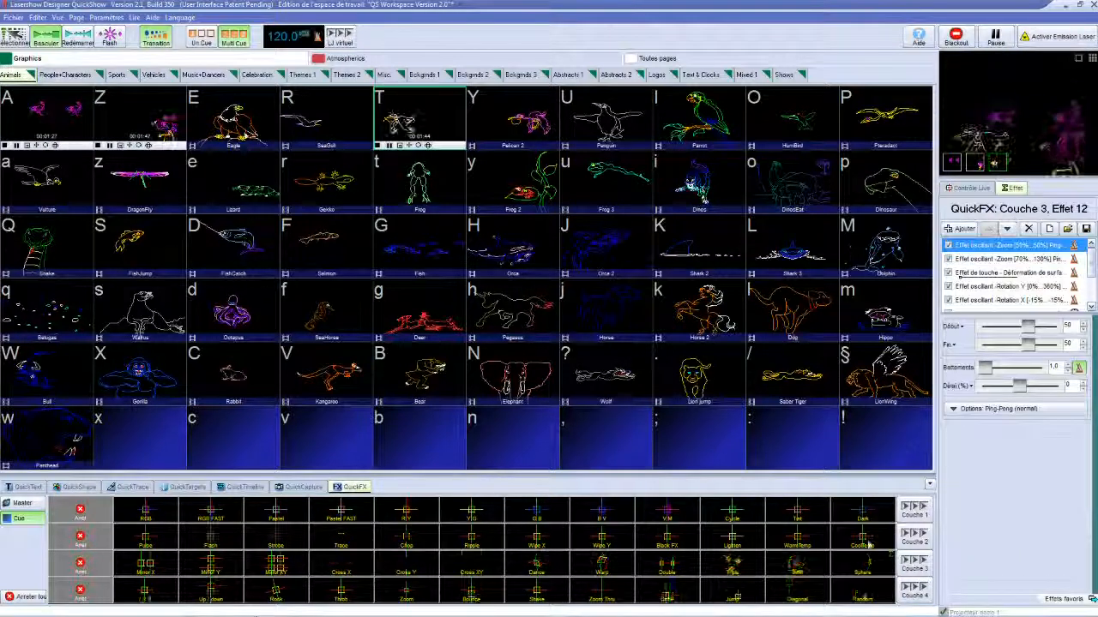
click(864, 569)
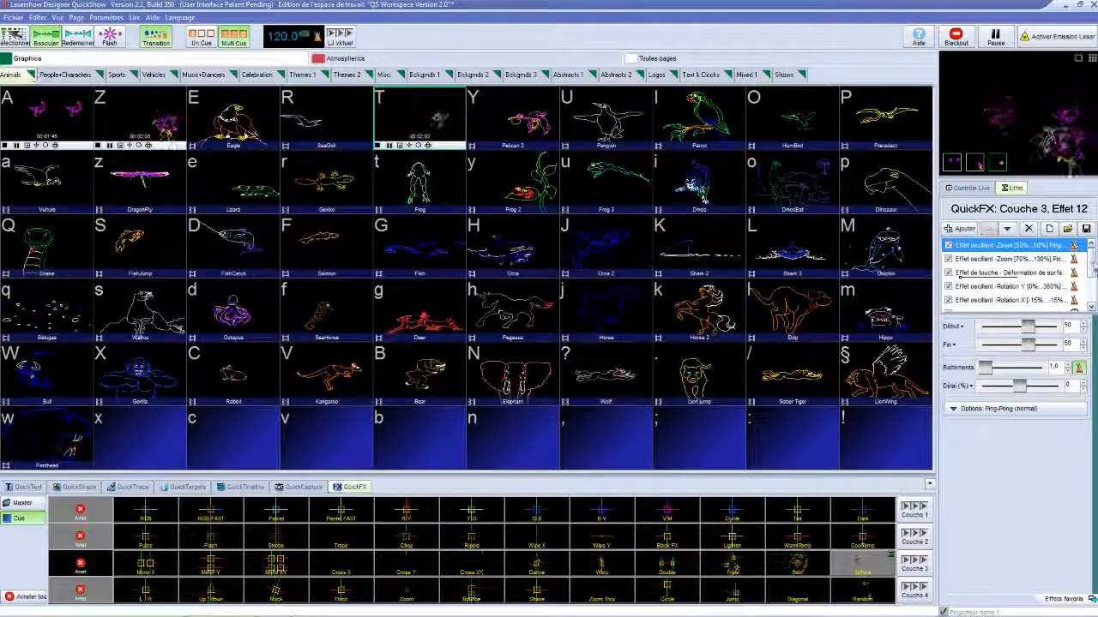
scroll(1091, 268, down, 1)
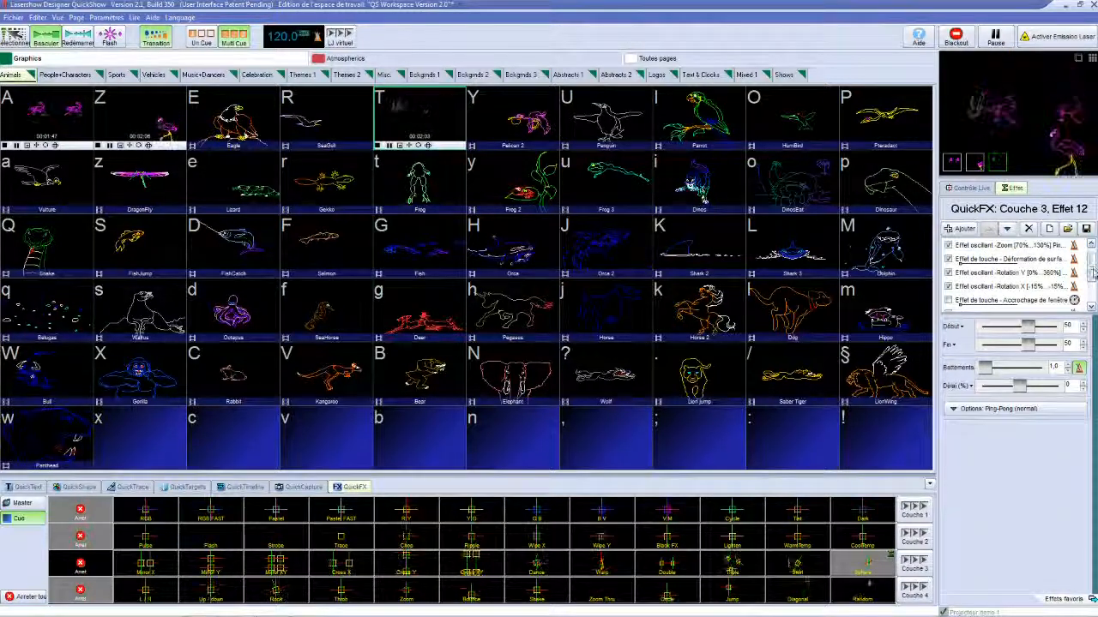
click(1009, 275)
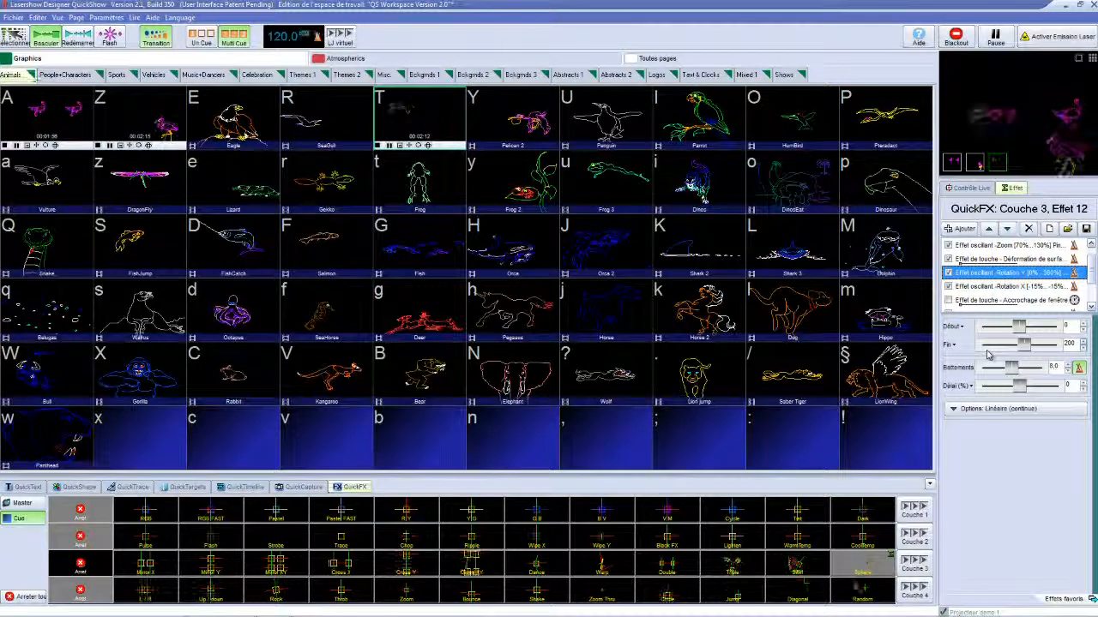
click(978, 414)
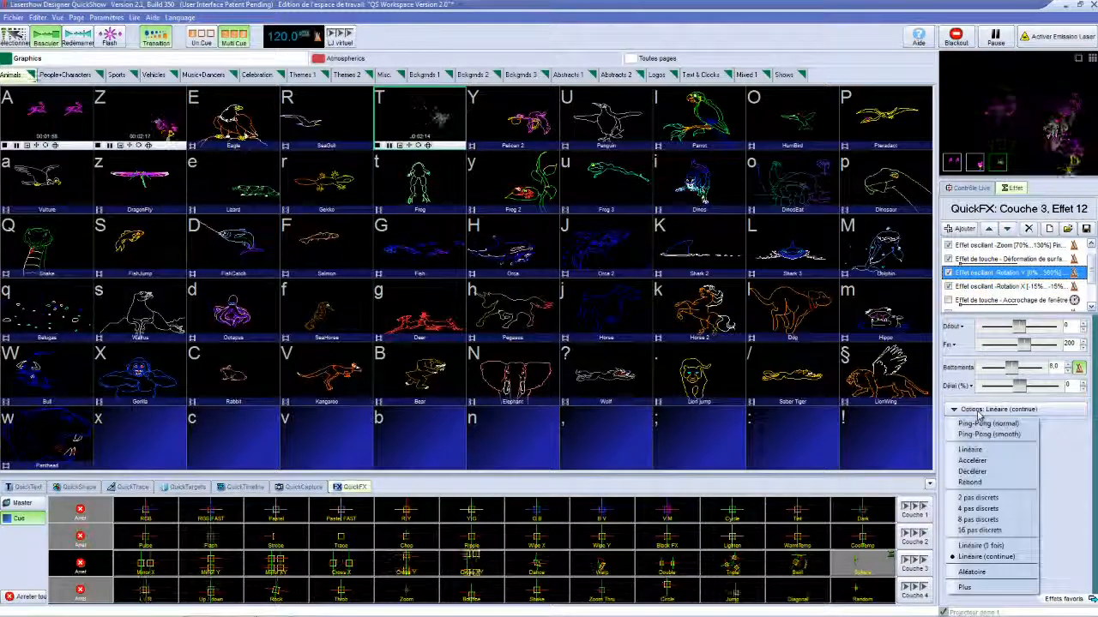
click(979, 413)
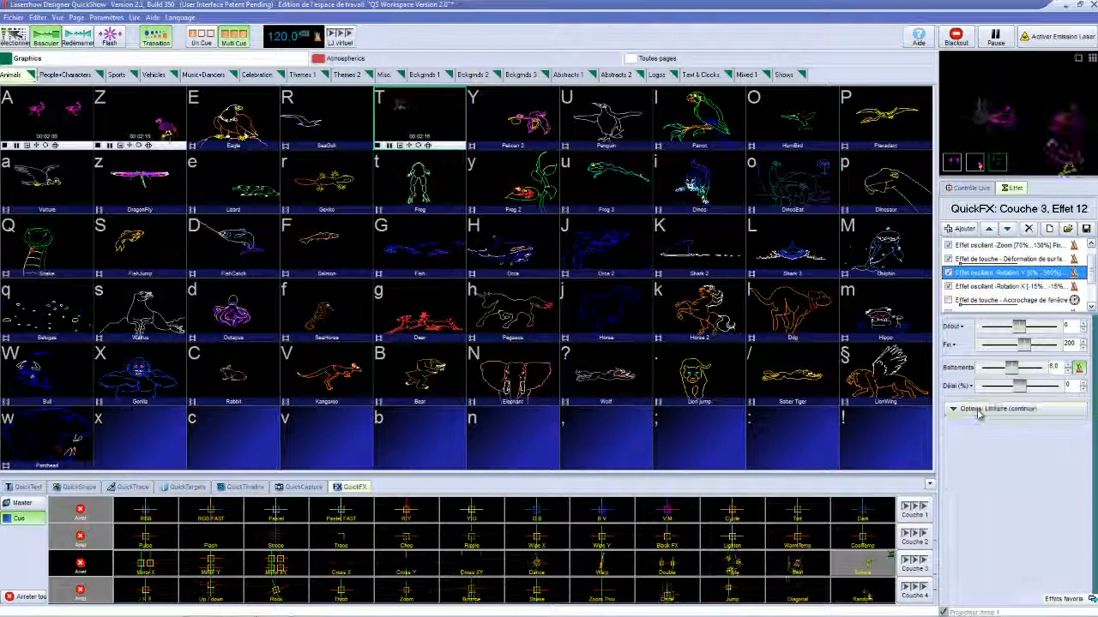
- Try different start values for the Sphere effect's Rotation Y component, including 1063, 0 and -8, and leave it at 642
drag(1022, 328, 1048, 333)
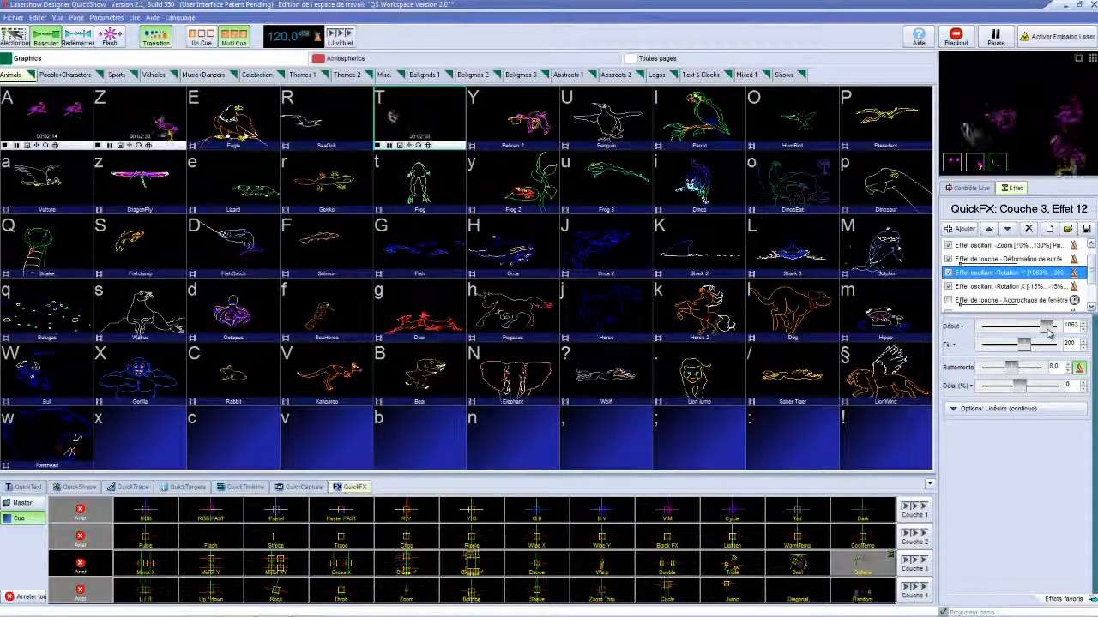
drag(1048, 333, 1023, 336)
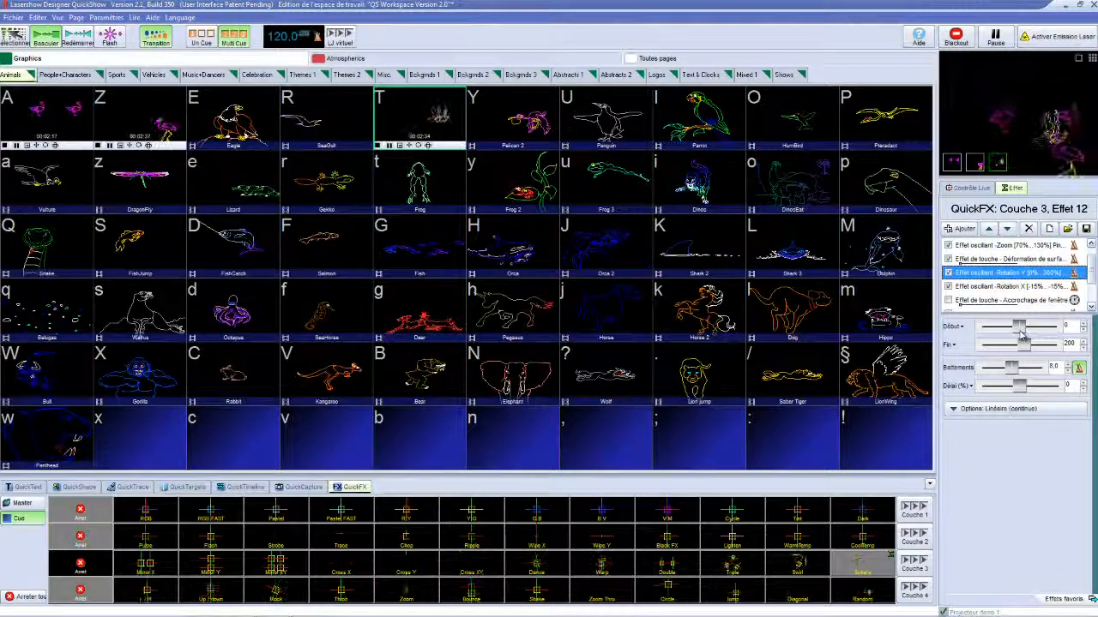
click(1083, 326)
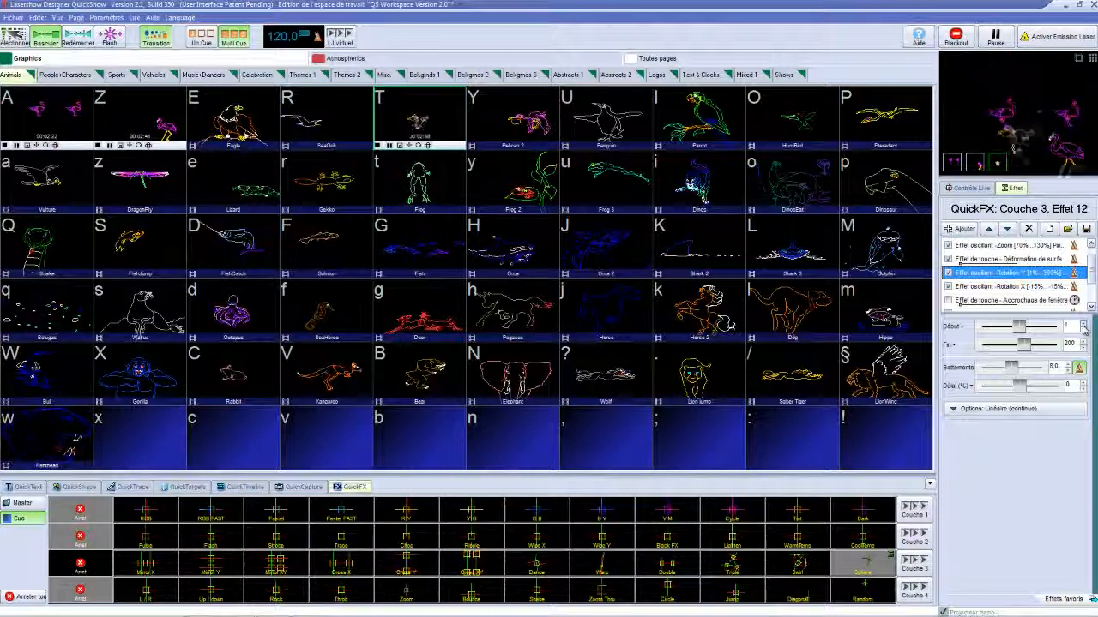
click(1083, 334)
click(1083, 333)
click(1083, 333)
click(1083, 334)
click(1083, 333)
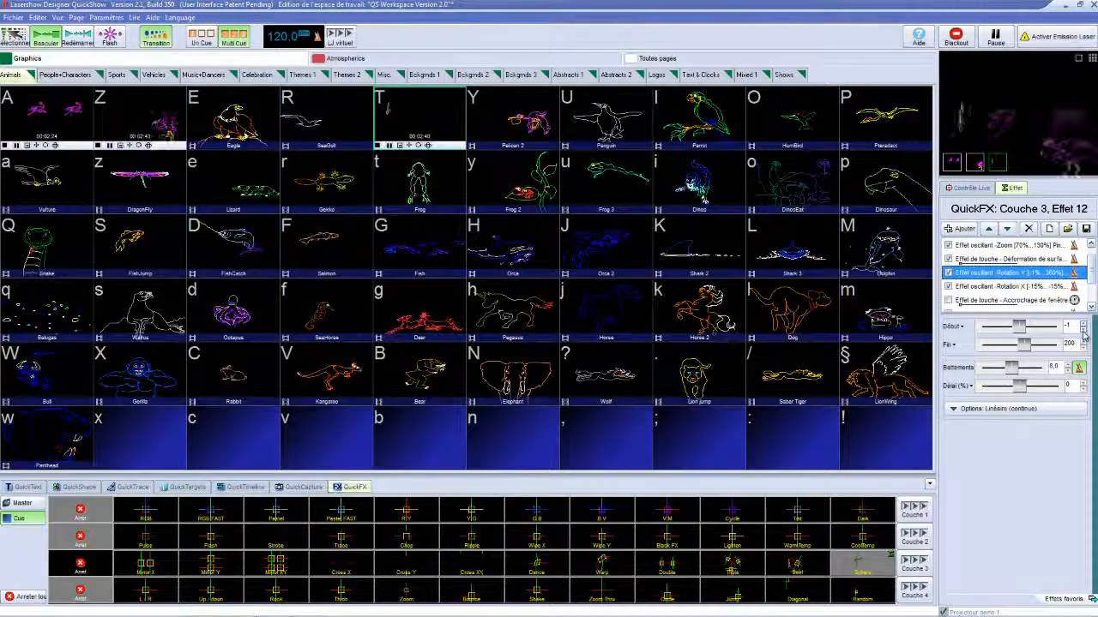
click(1083, 333)
click(1083, 334)
click(1083, 333)
click(1084, 334)
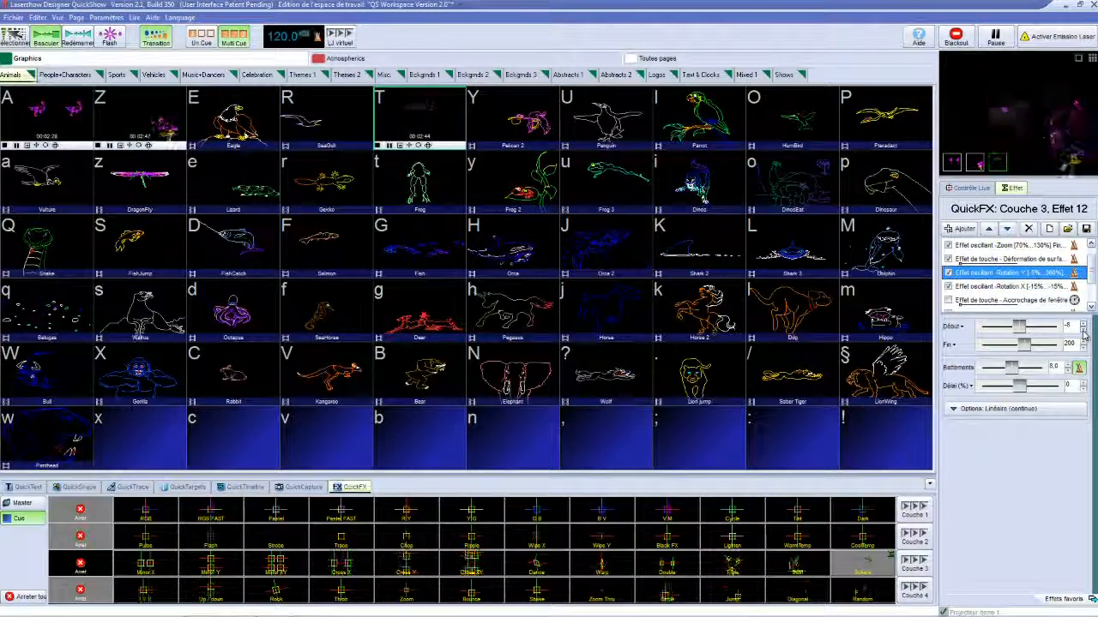
drag(1019, 327, 1038, 332)
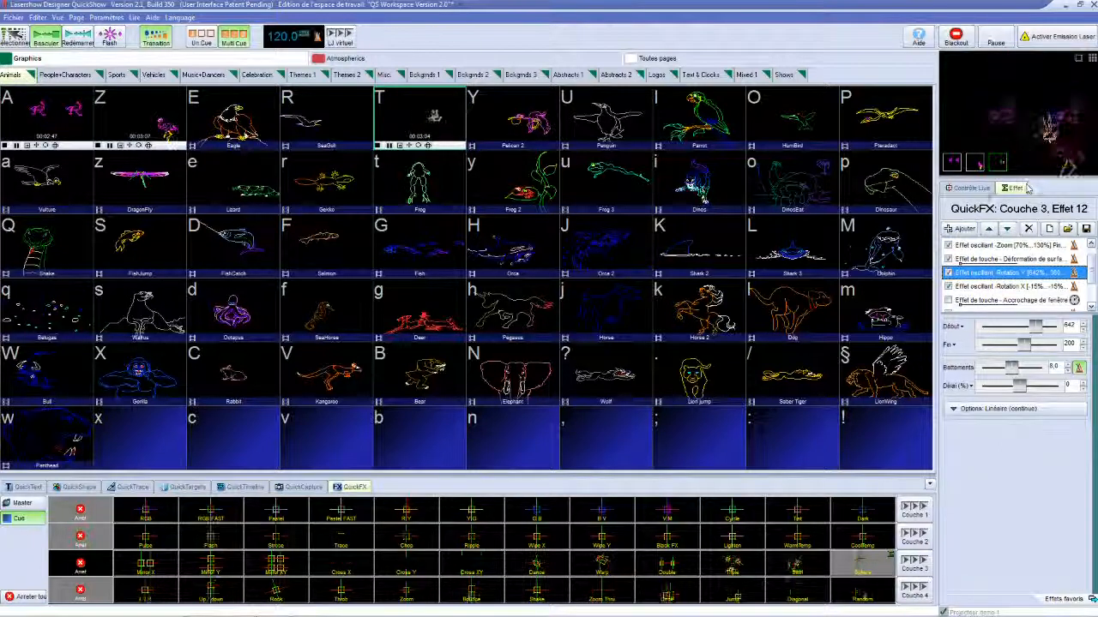
- Stop all QuickFX effects in Cue mode and in Master mode
click(37, 600)
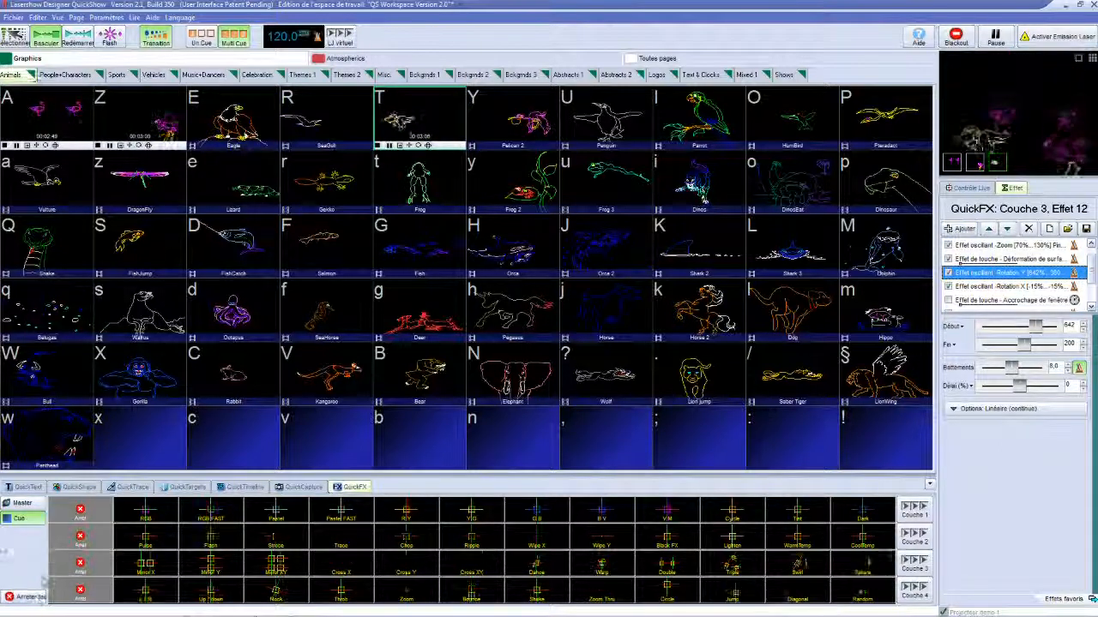
click(23, 504)
click(30, 599)
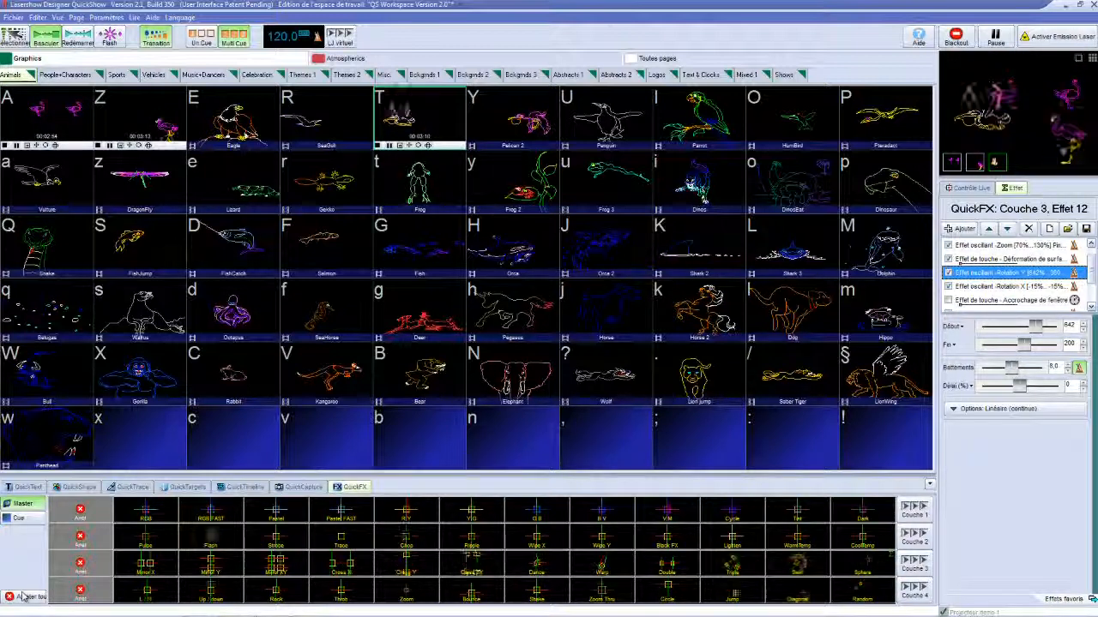
- Switch to single-cue mode, black out the animals and play the Diamond cue from the Atmospherics Statics page
click(201, 37)
click(956, 37)
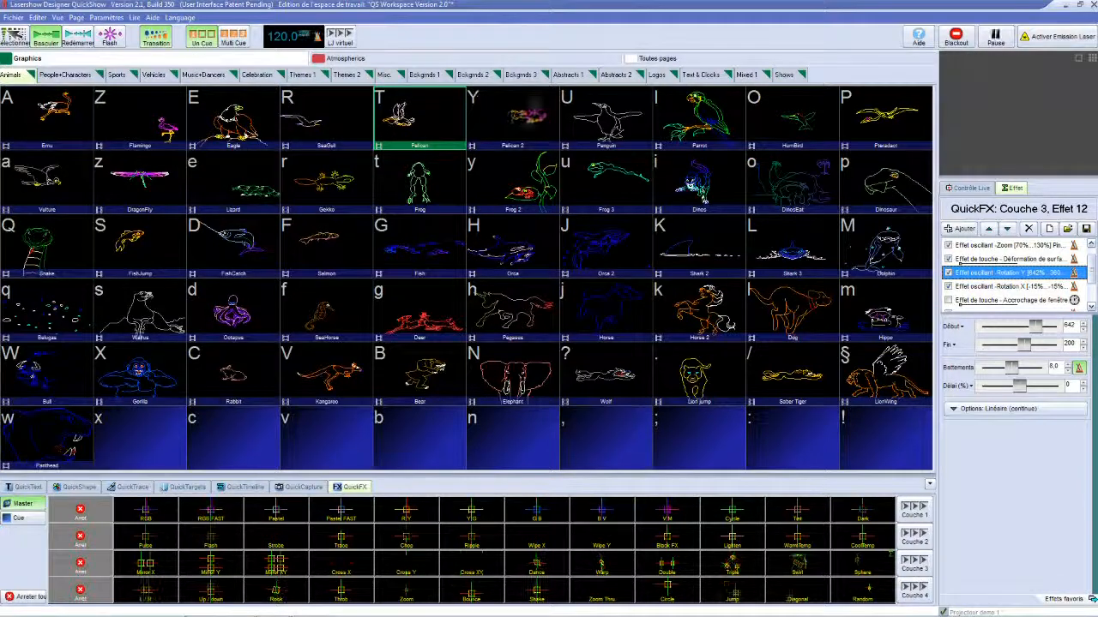
click(514, 58)
click(388, 79)
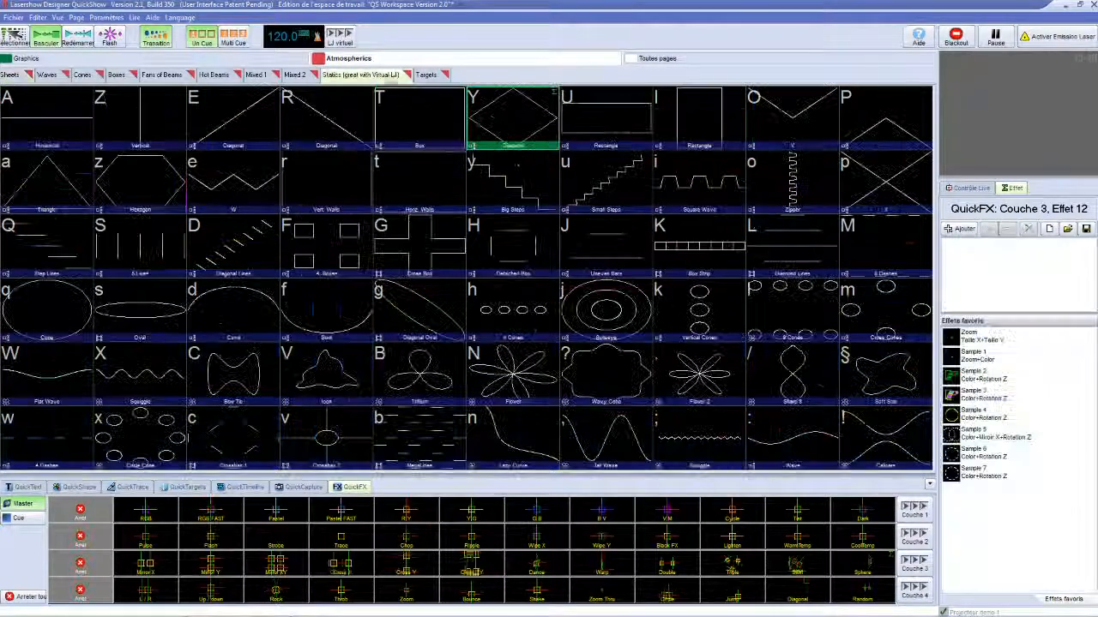
click(401, 115)
click(537, 115)
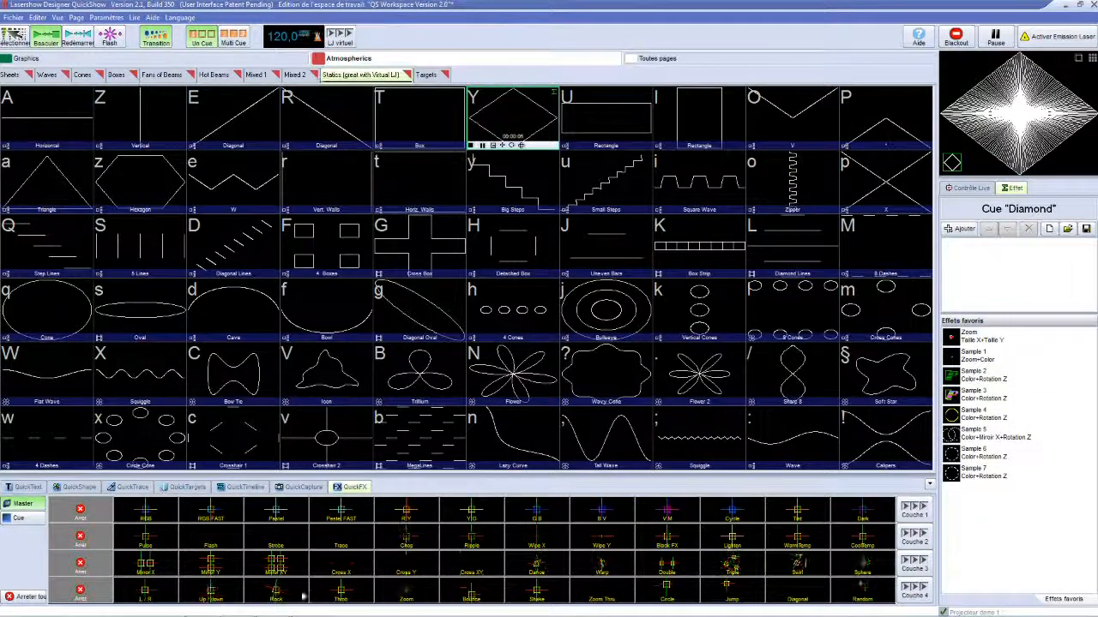
- Apply Bounce on layer 4 in Master mode and set its Position Y oscillation to start at 200 and end at -200
click(471, 590)
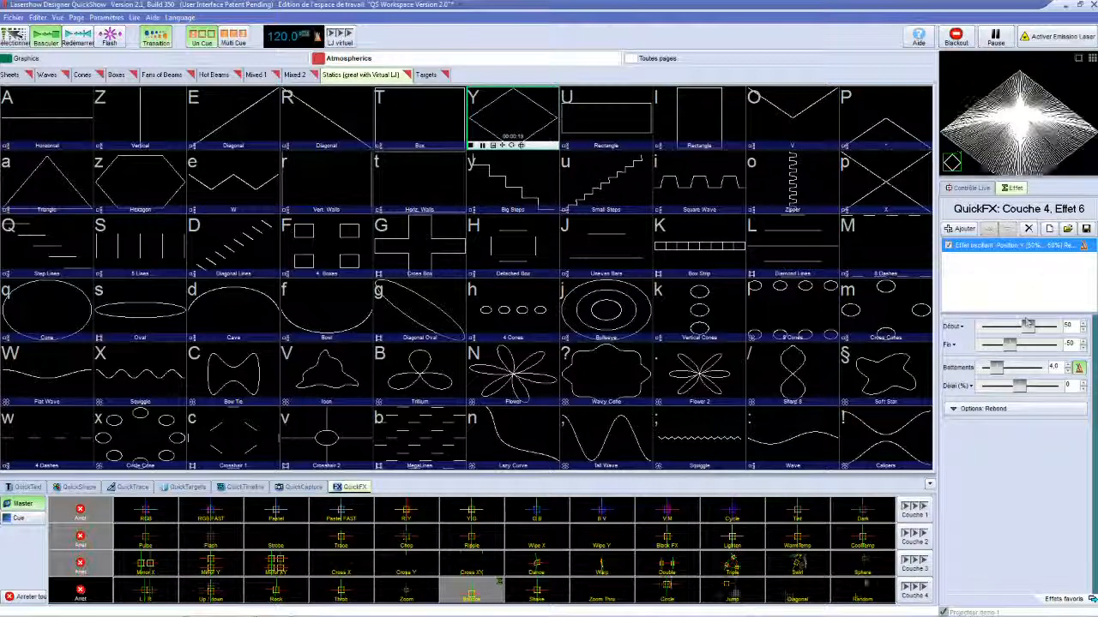
drag(1039, 331, 962, 349)
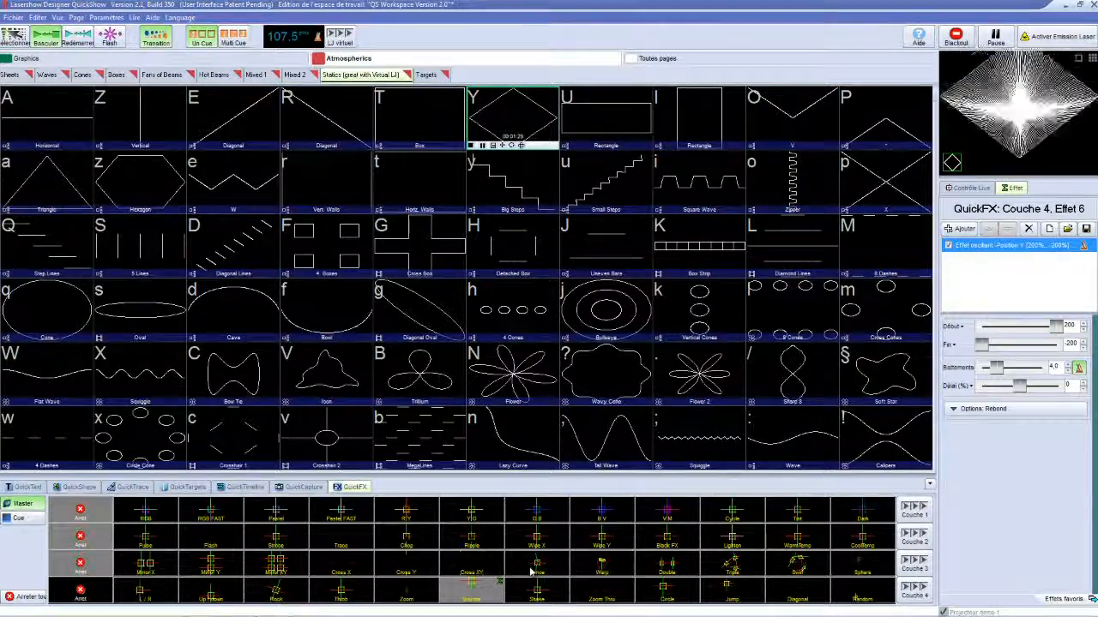
- Try an oscillating Rotation X component with start value 532 in the Bounce effect, and delete it
click(960, 229)
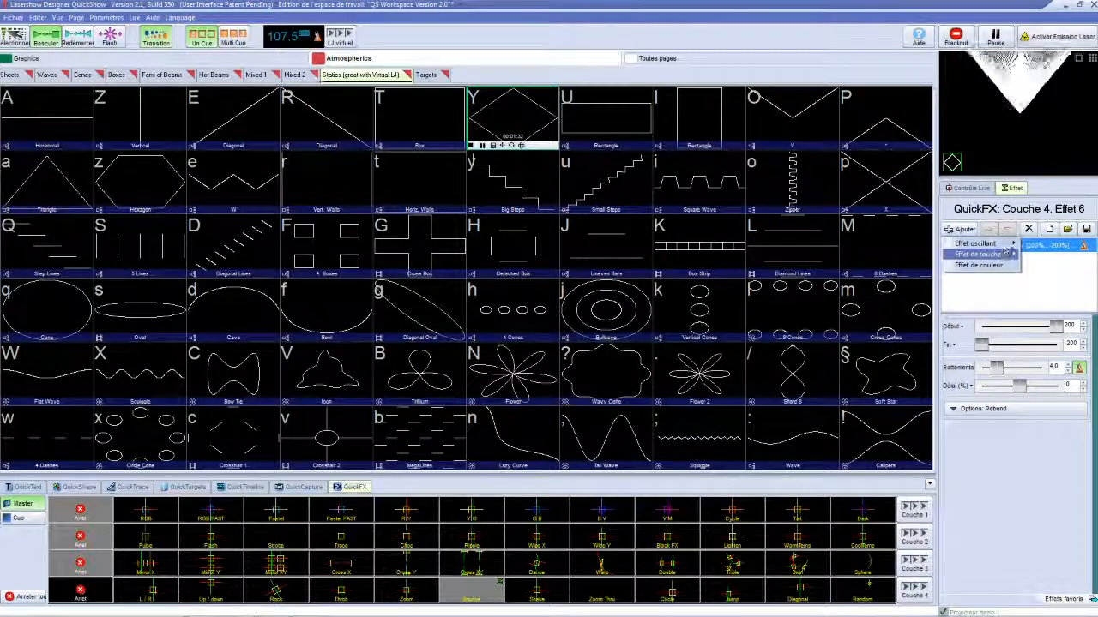
mouse_move(977, 244)
click(1043, 297)
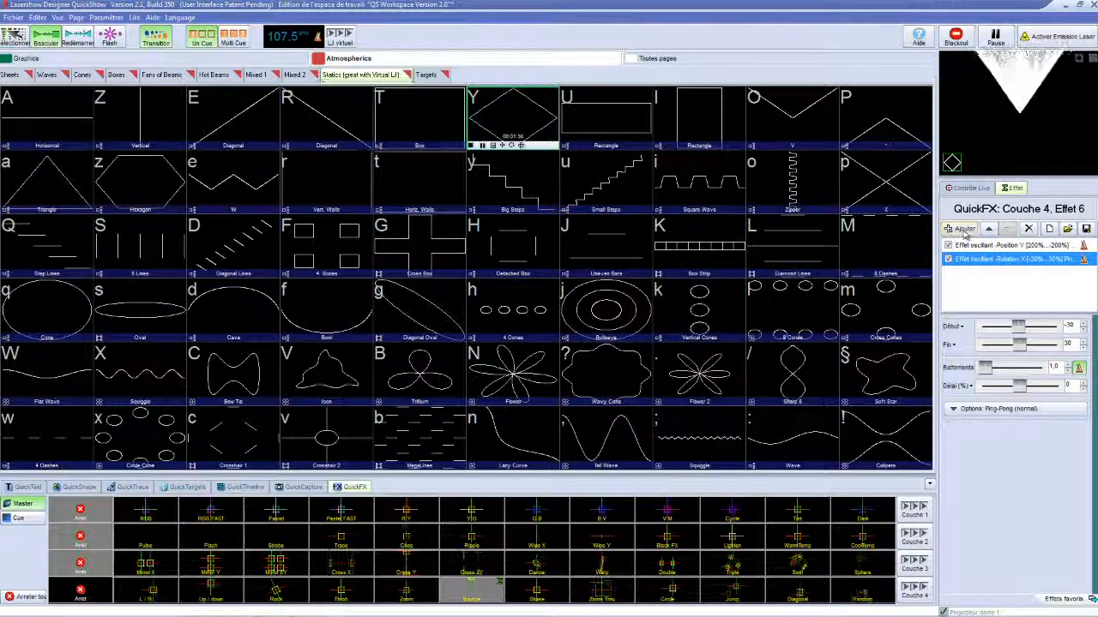
drag(1018, 326, 1040, 329)
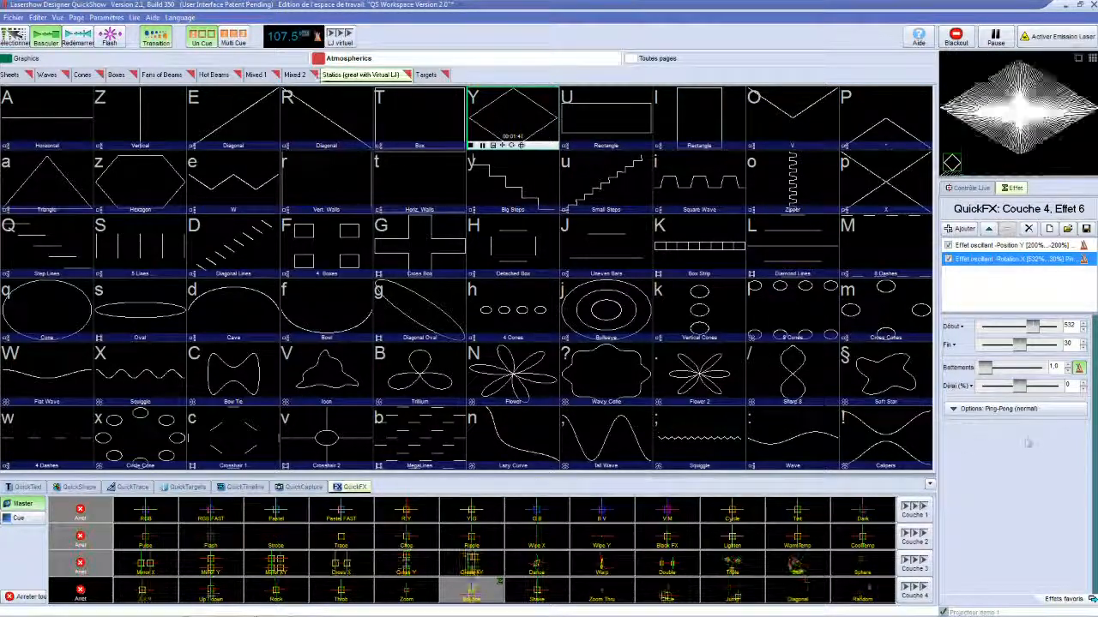
right_click(975, 258)
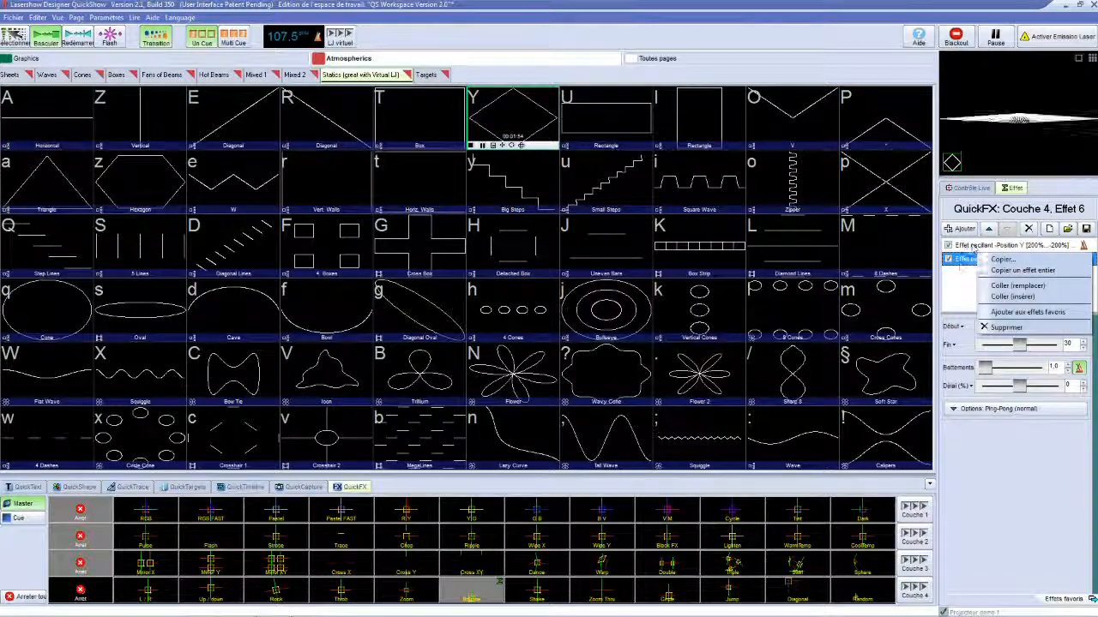
right_click(959, 263)
click(991, 338)
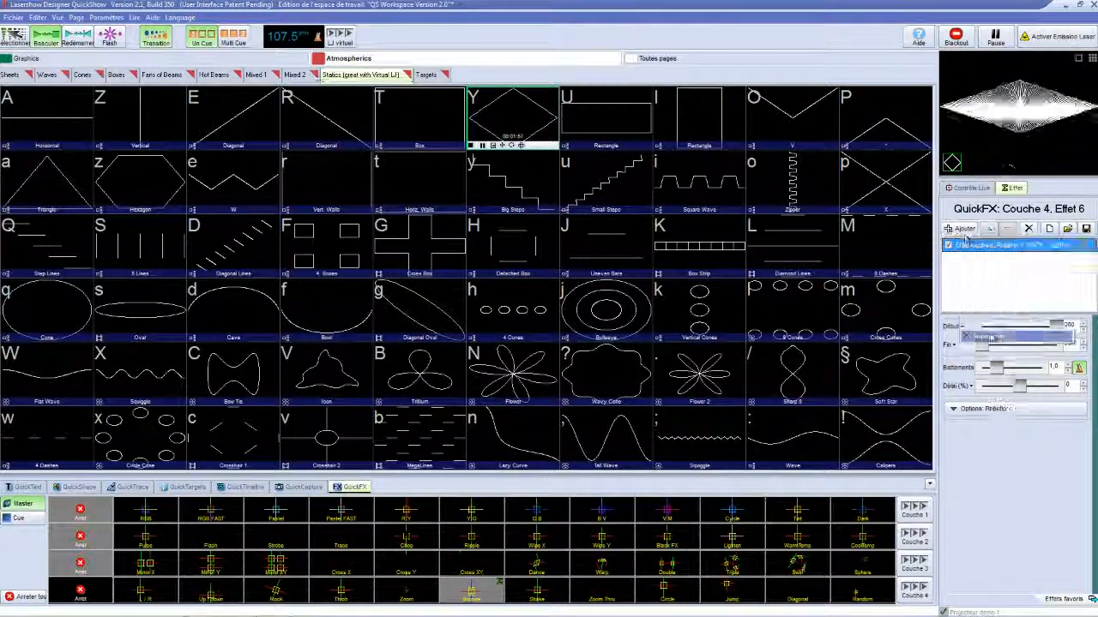
- Add an oscillating Position X component to the Bounce effect, with start value -200 and end value 200
click(962, 229)
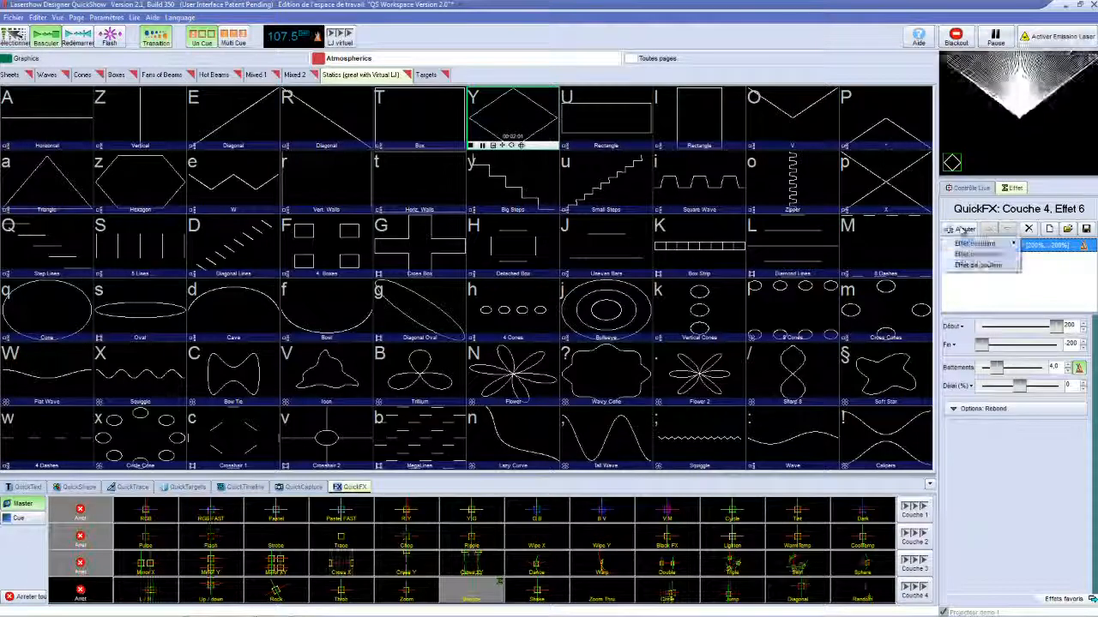
mouse_move(978, 243)
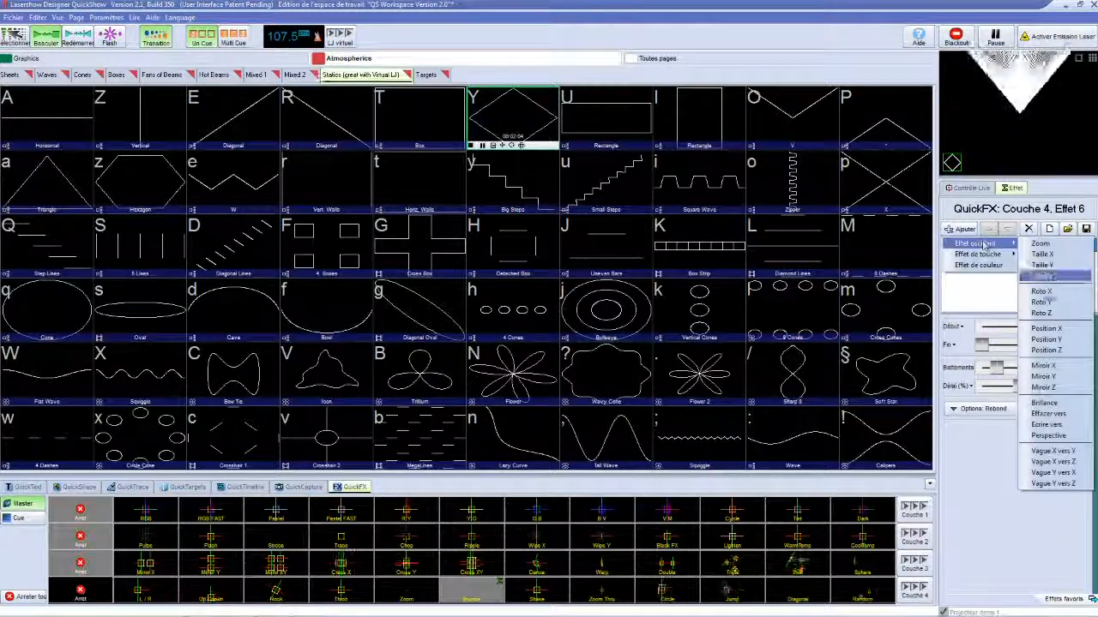
click(1046, 329)
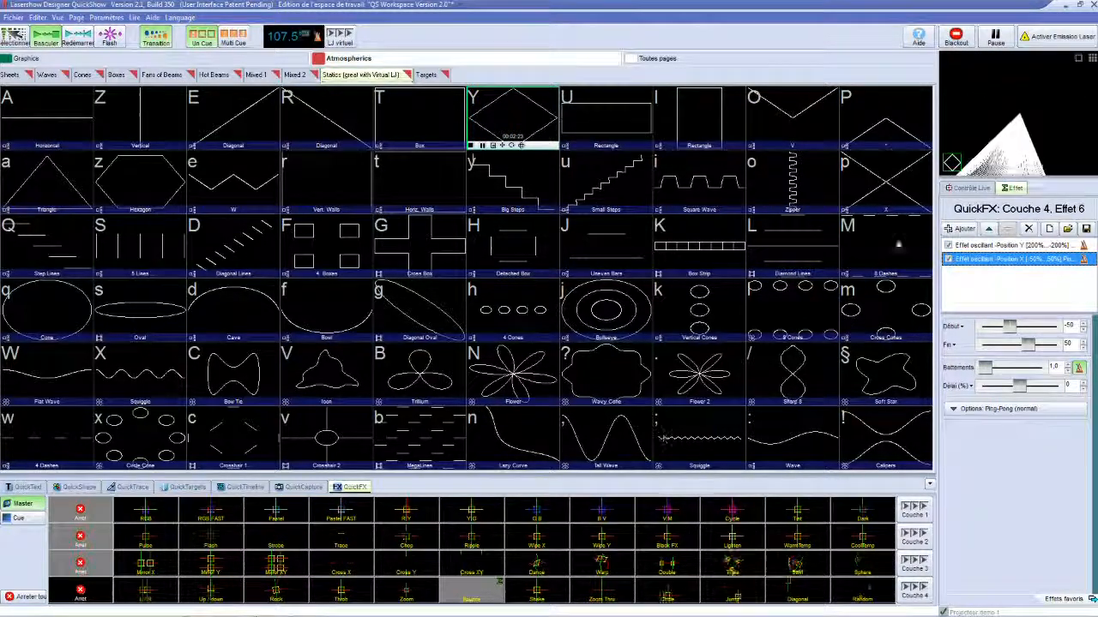
drag(1009, 326, 1055, 344)
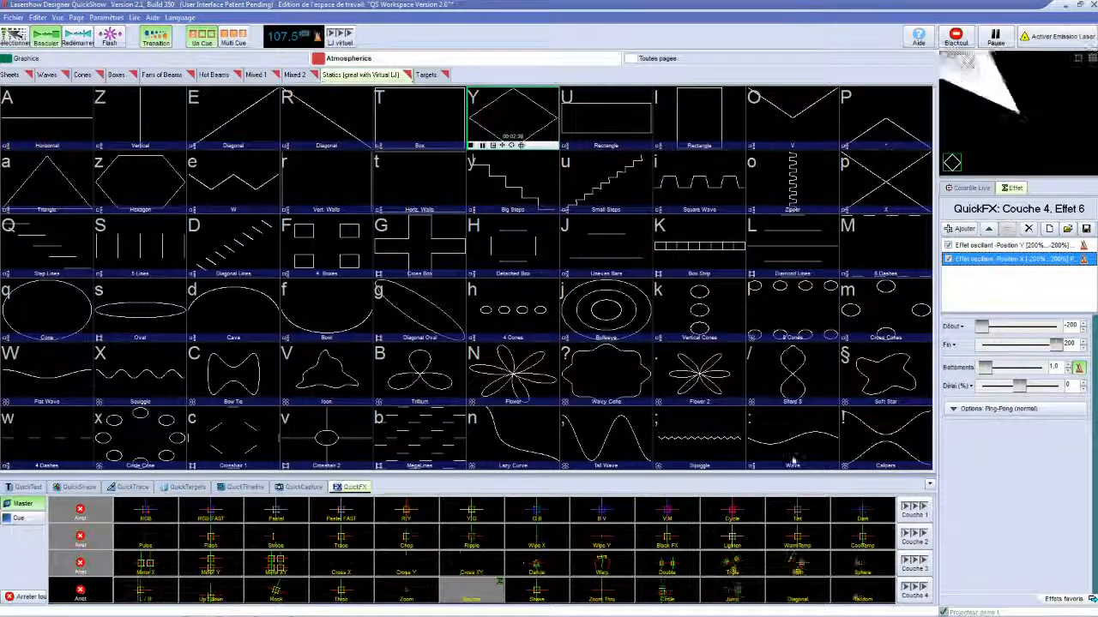
- Replace Bounce and Dance with the R/Y, Trace and Cross XY effects in Master mode, and play the Bullseye cue
click(536, 564)
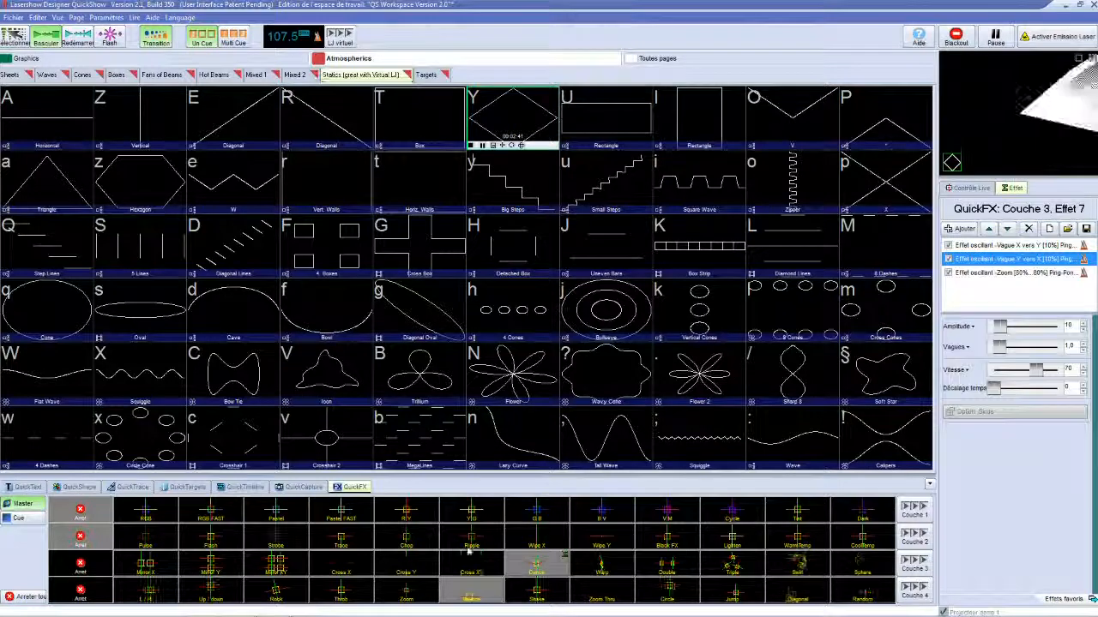
click(488, 591)
click(470, 564)
click(406, 512)
click(330, 536)
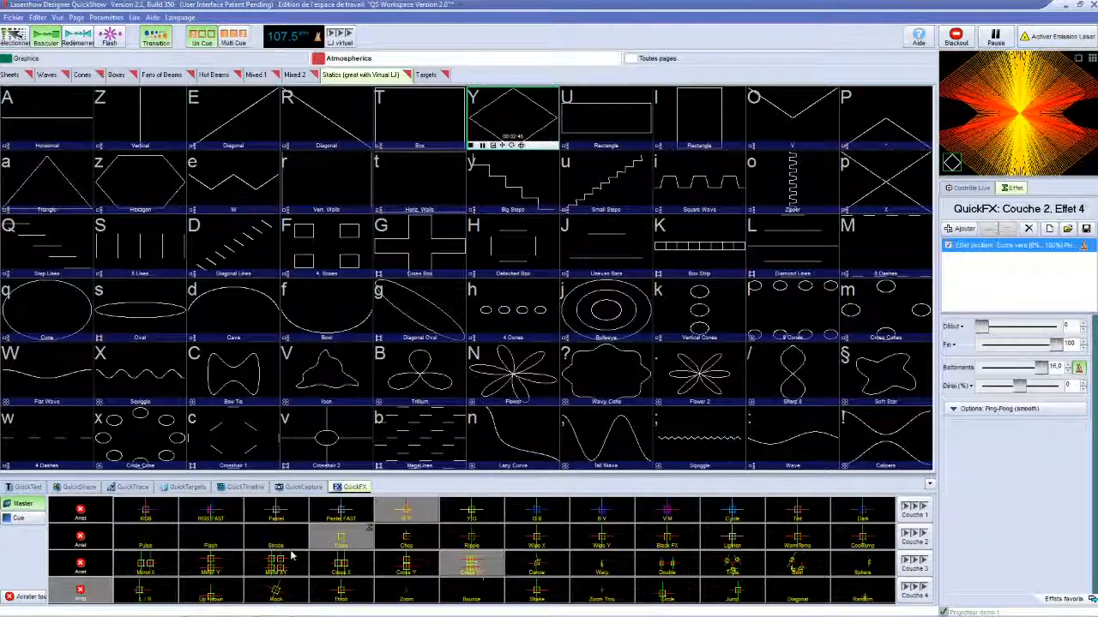
click(605, 309)
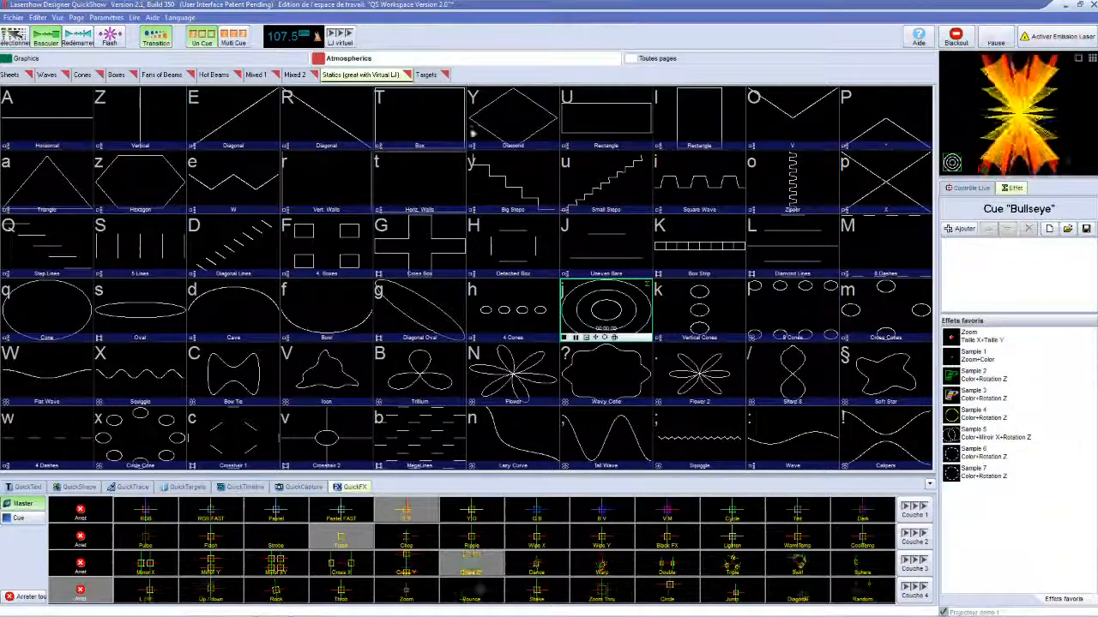
- Play the Vertical Cones cue with Bounce in Master mode and add the Cue and Master FX to the cue's effect
click(699, 309)
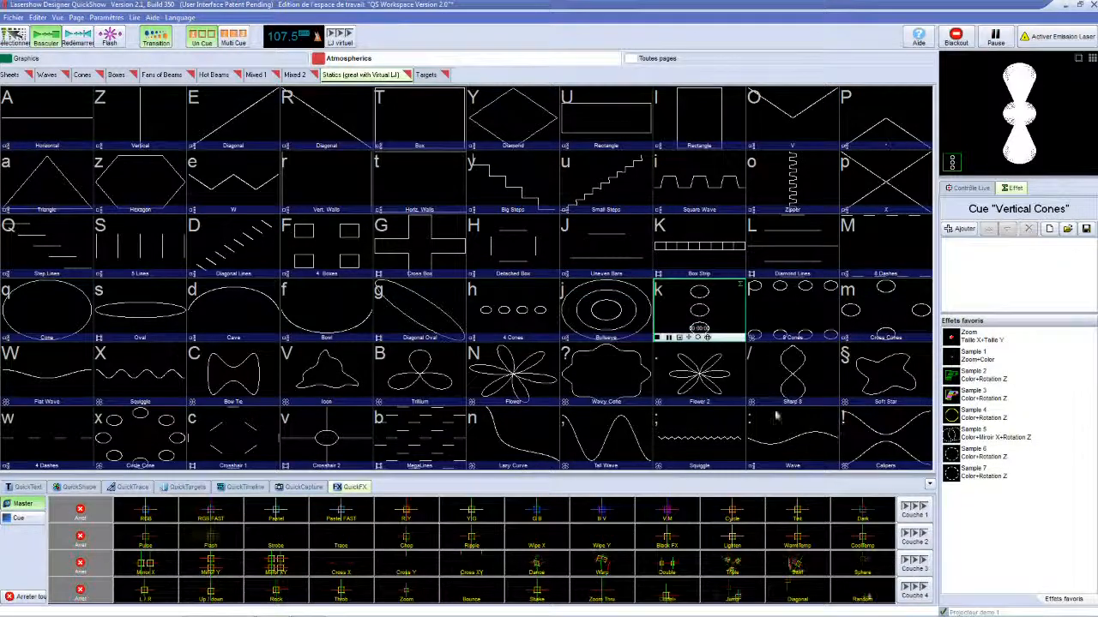
click(471, 592)
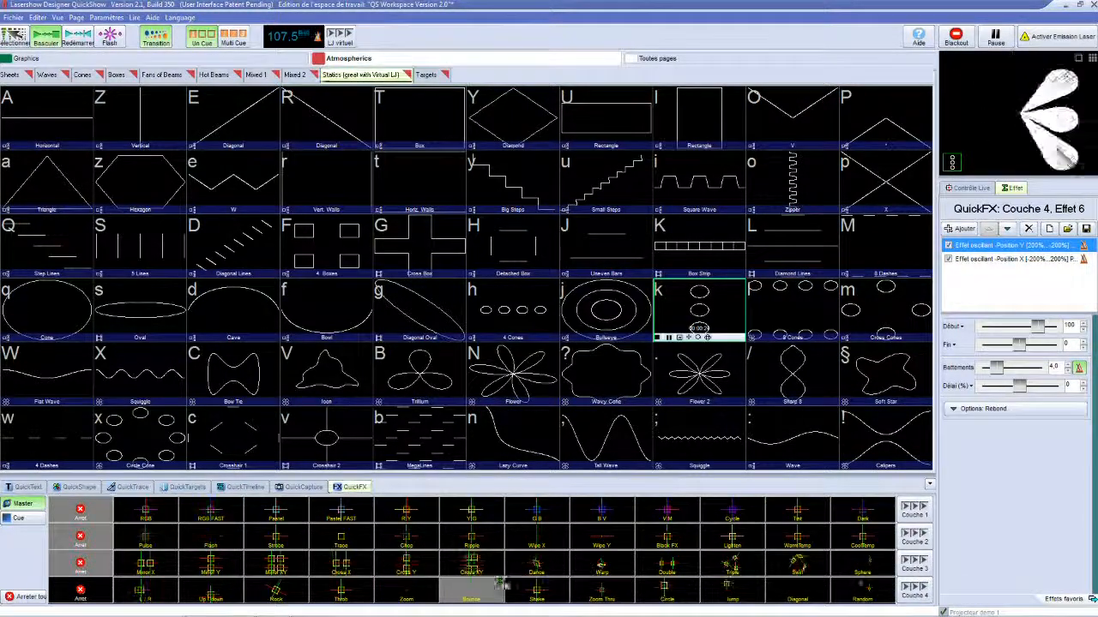
right_click(494, 586)
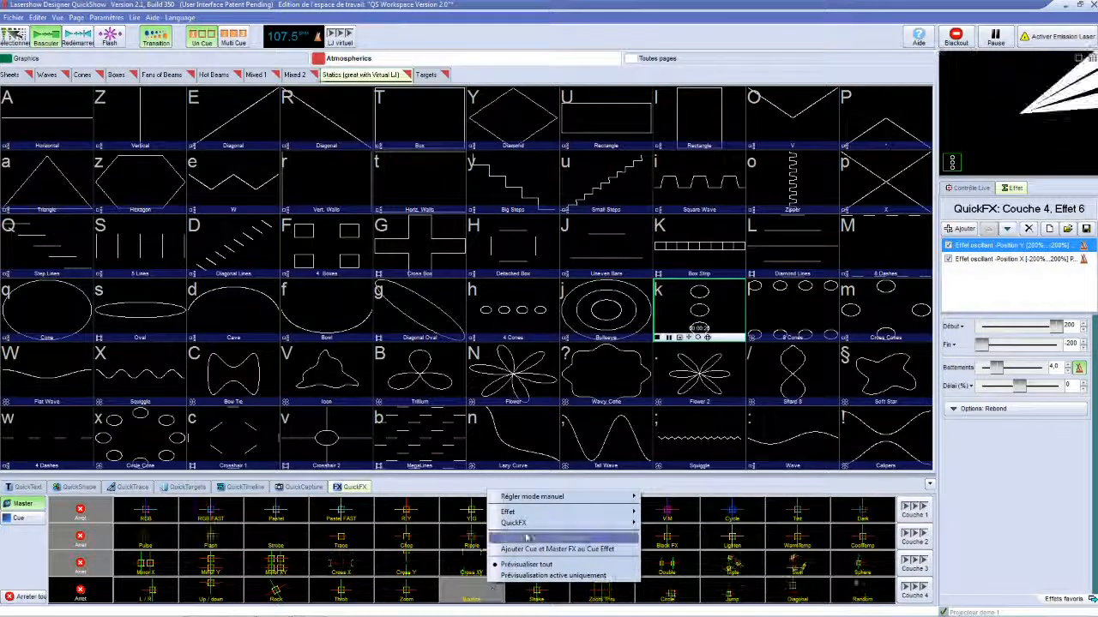
click(624, 554)
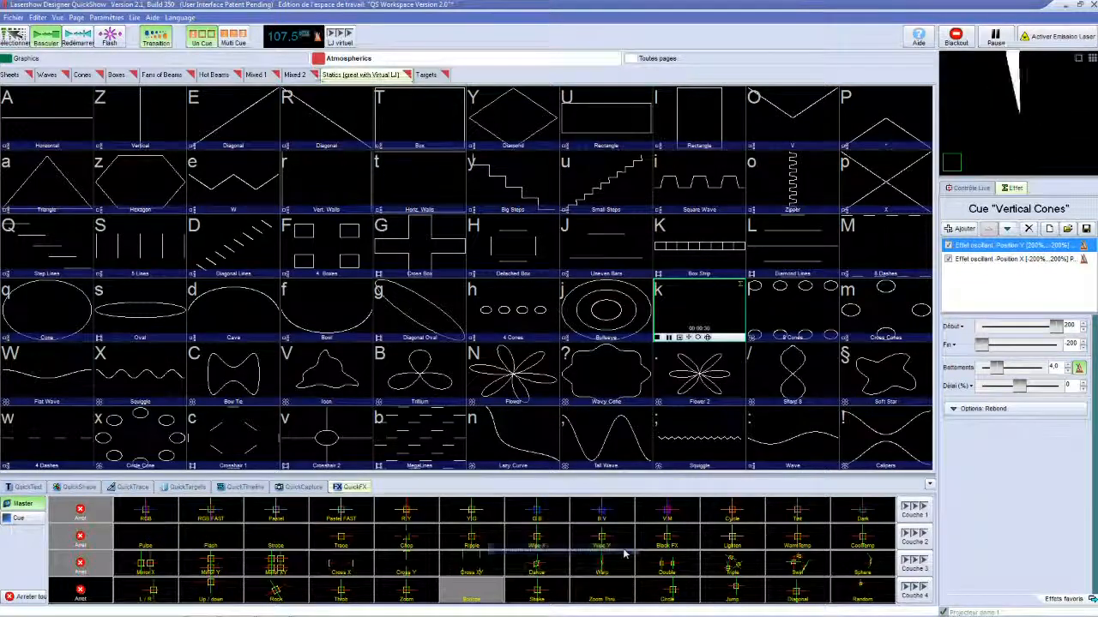
right_click(494, 590)
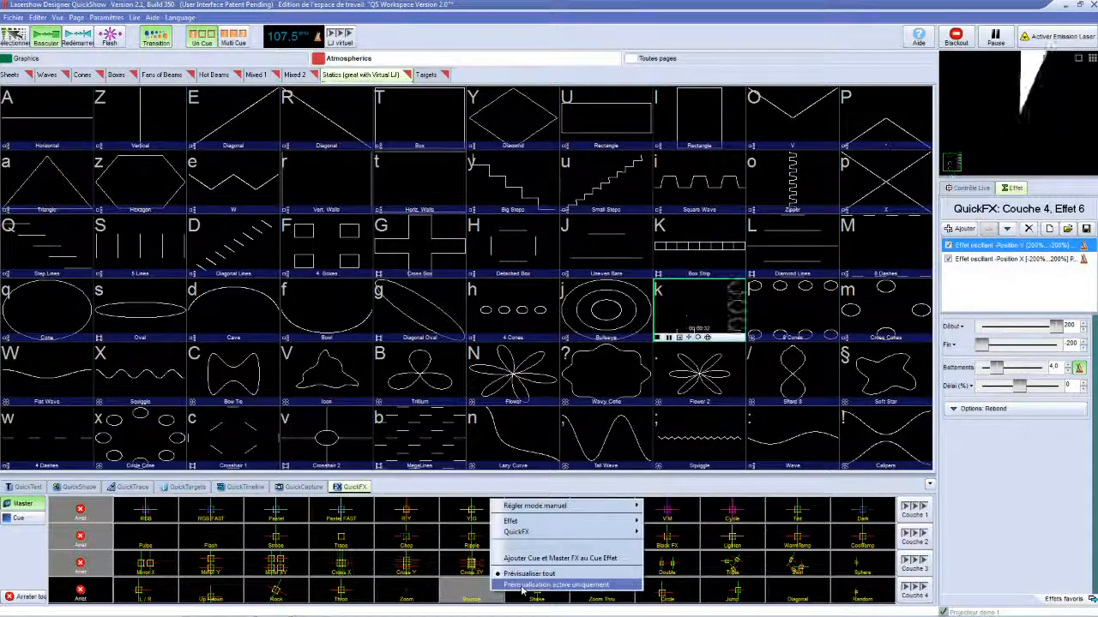
mouse_move(633, 521)
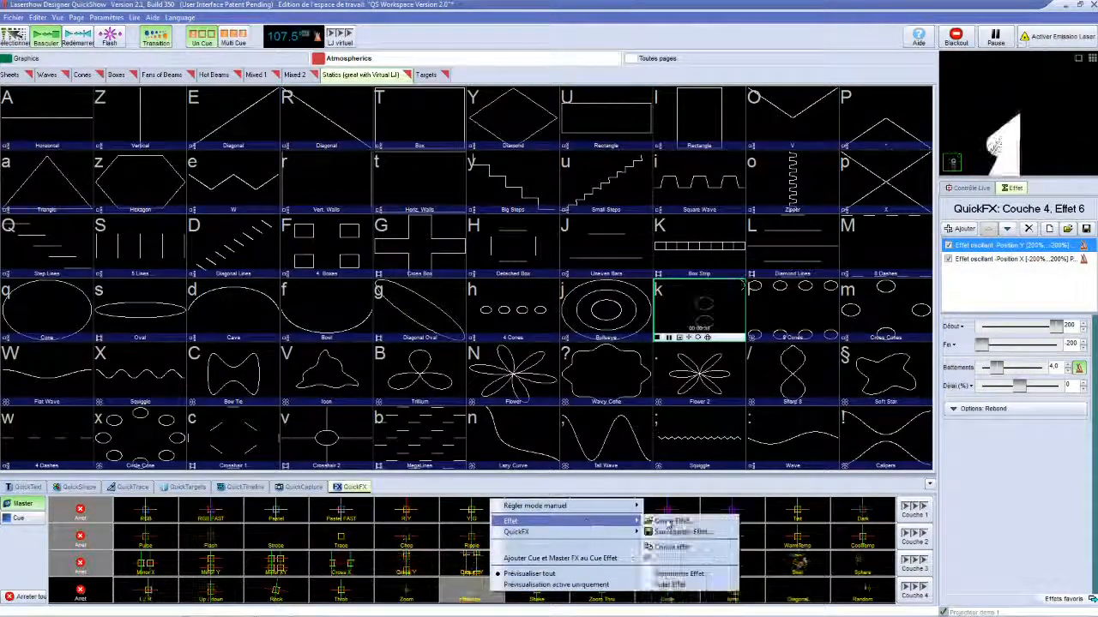
click(716, 522)
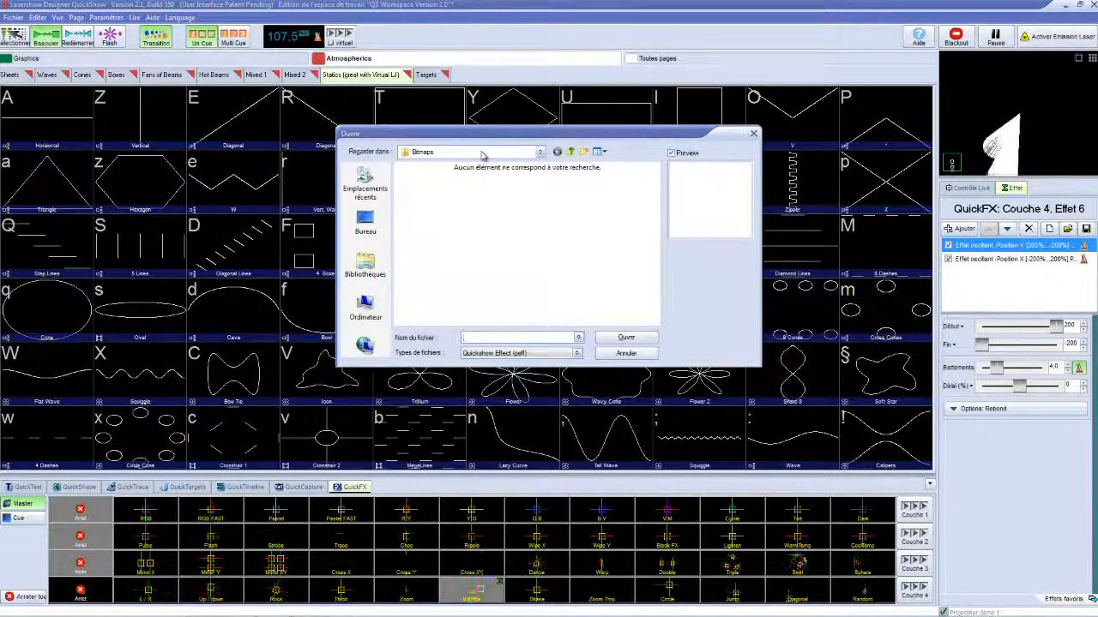
click(626, 352)
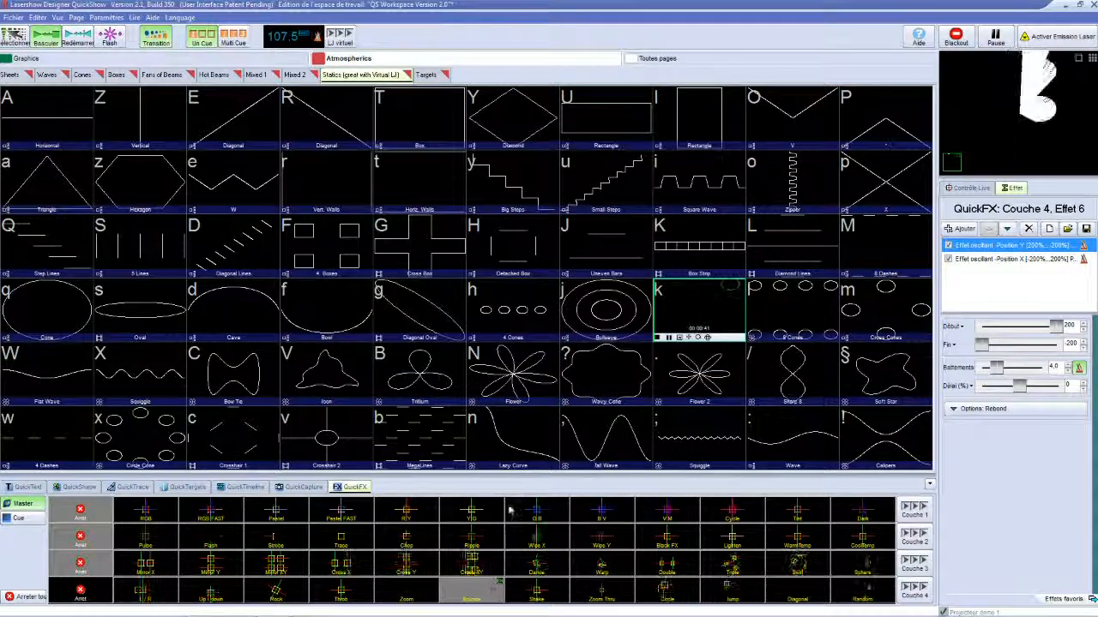
right_click(502, 516)
mouse_move(538, 524)
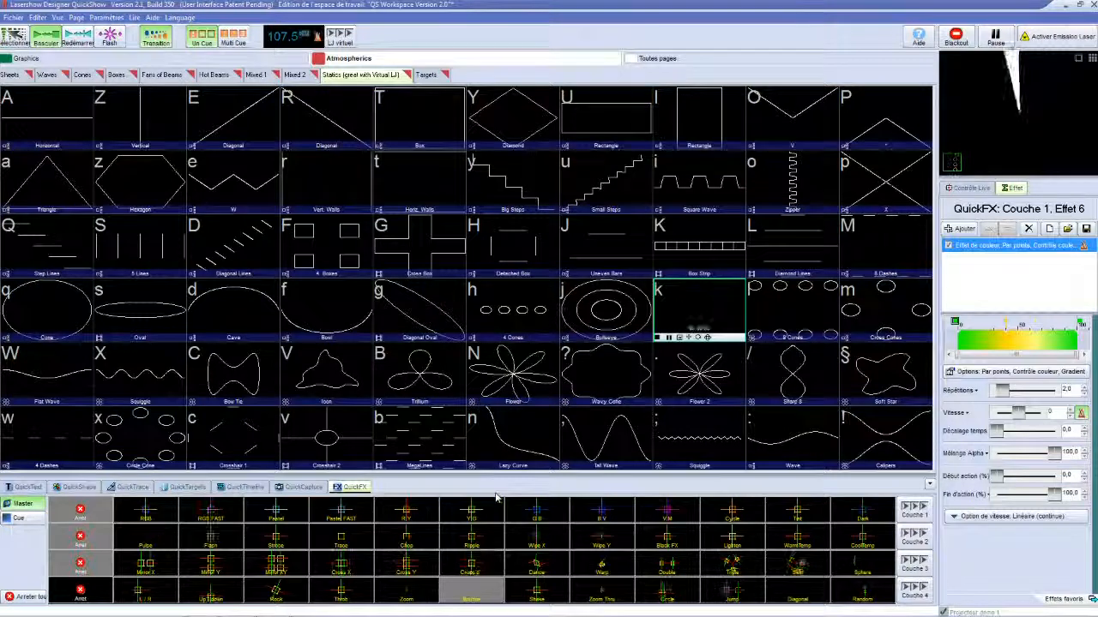
- Play the Diamond cue and set the Y/G effect on layer 1 to manual Size (Taille) mode
click(506, 125)
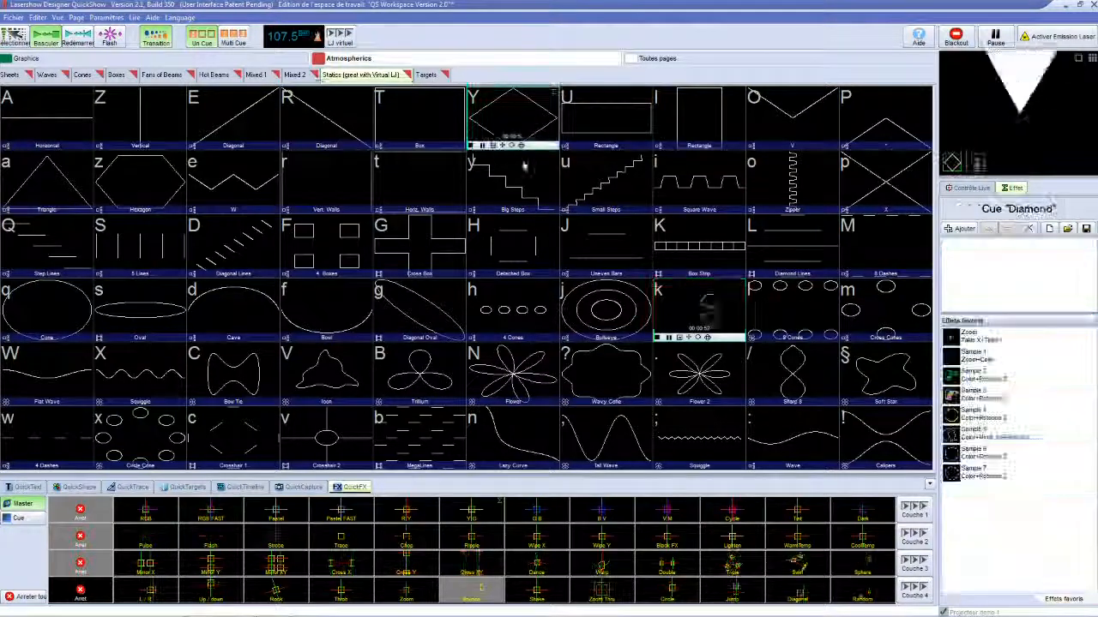
click(484, 511)
right_click(485, 511)
mouse_move(526, 514)
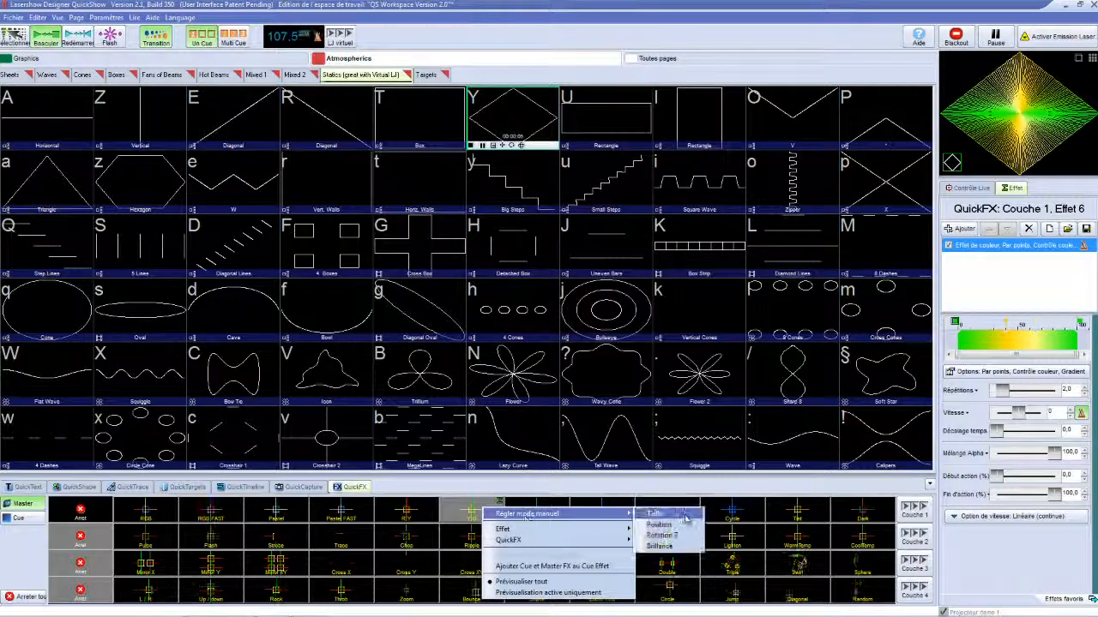
click(657, 514)
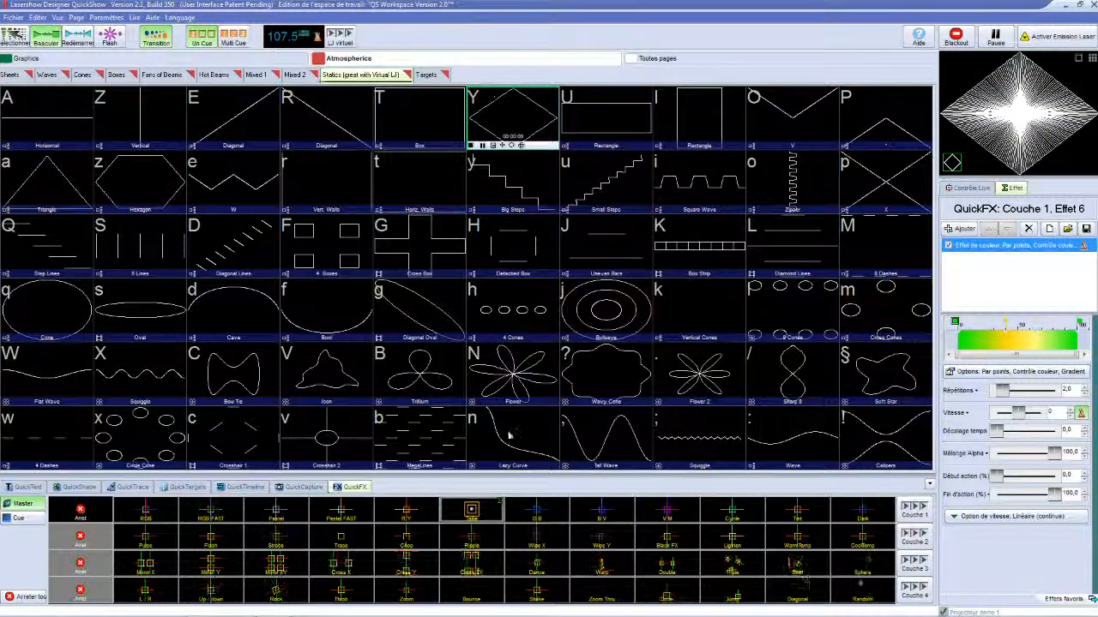
- Compare the manual Size effect with G/B and B/V on layer 1, and try it combined with Ripple on layer 2
click(468, 510)
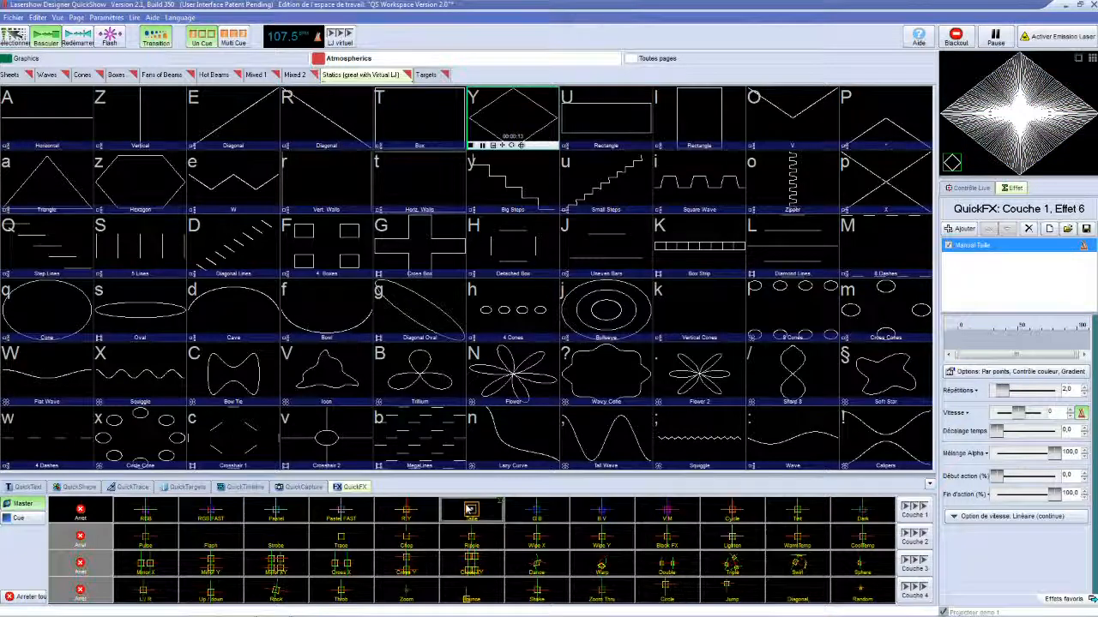
click(539, 515)
click(597, 517)
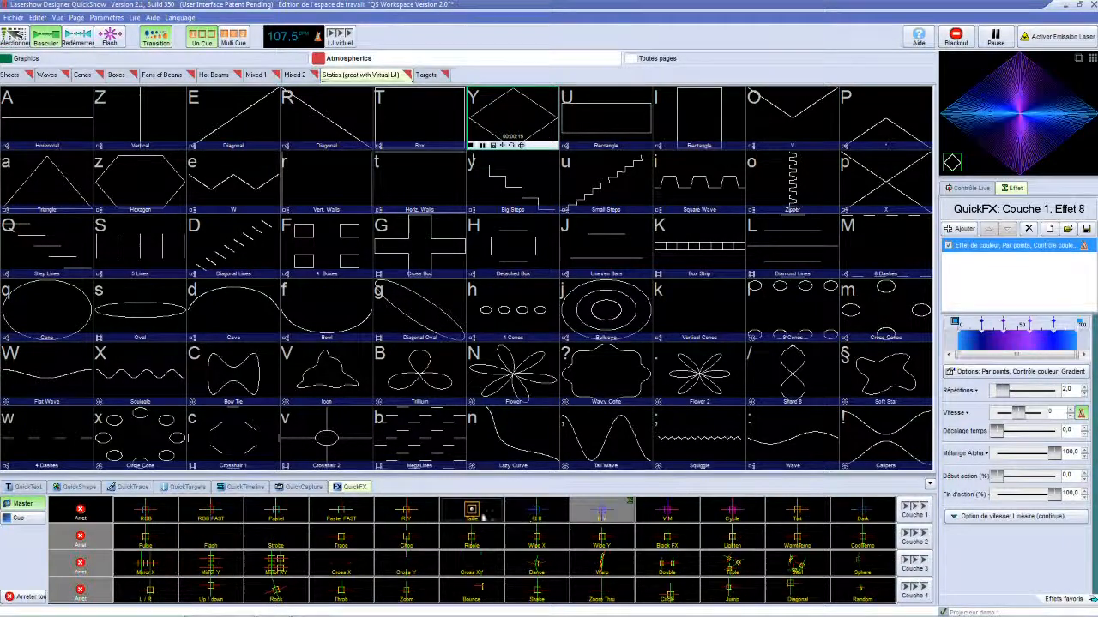
click(463, 518)
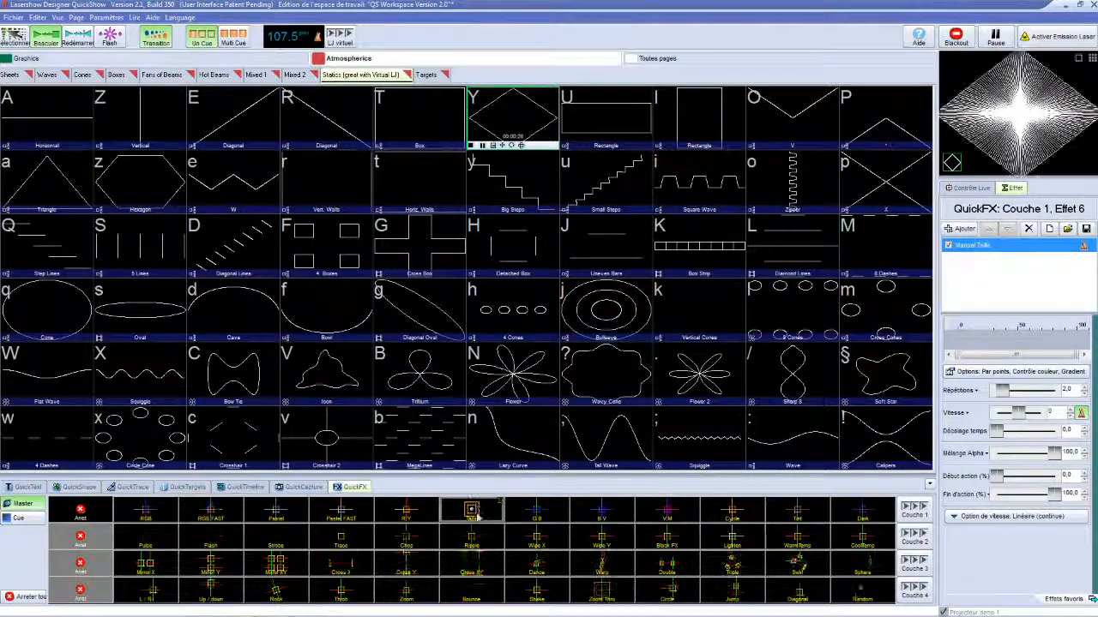
right_click(533, 512)
click(480, 520)
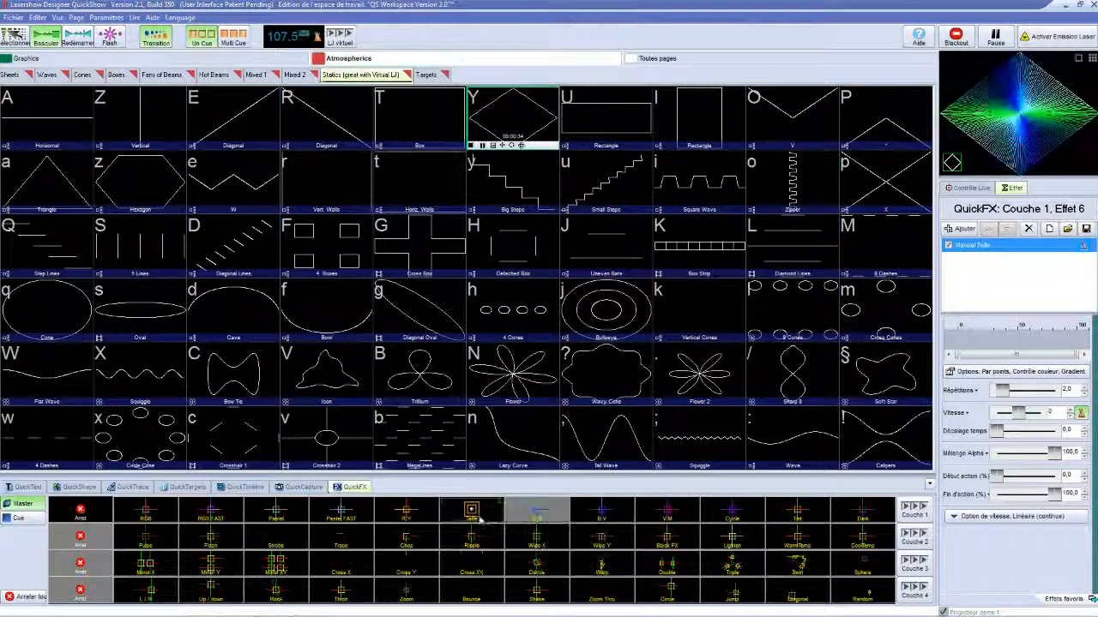
click(473, 542)
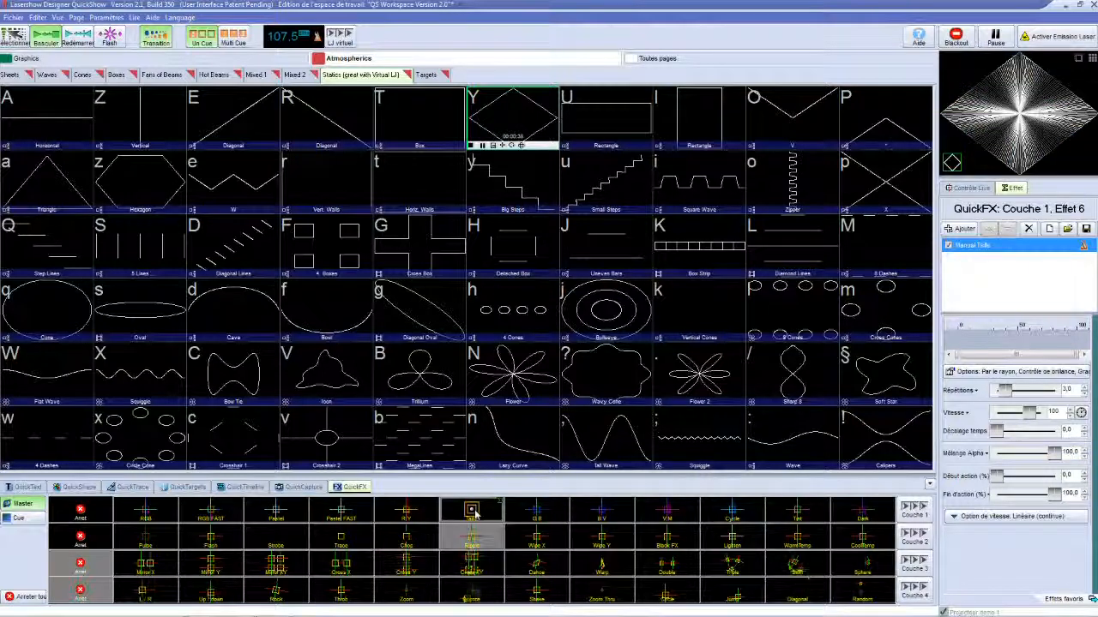
- Reassign manual Size (Taille) mode to the same layer 1 effect and compare it with R/Y
right_click(474, 513)
mouse_move(542, 517)
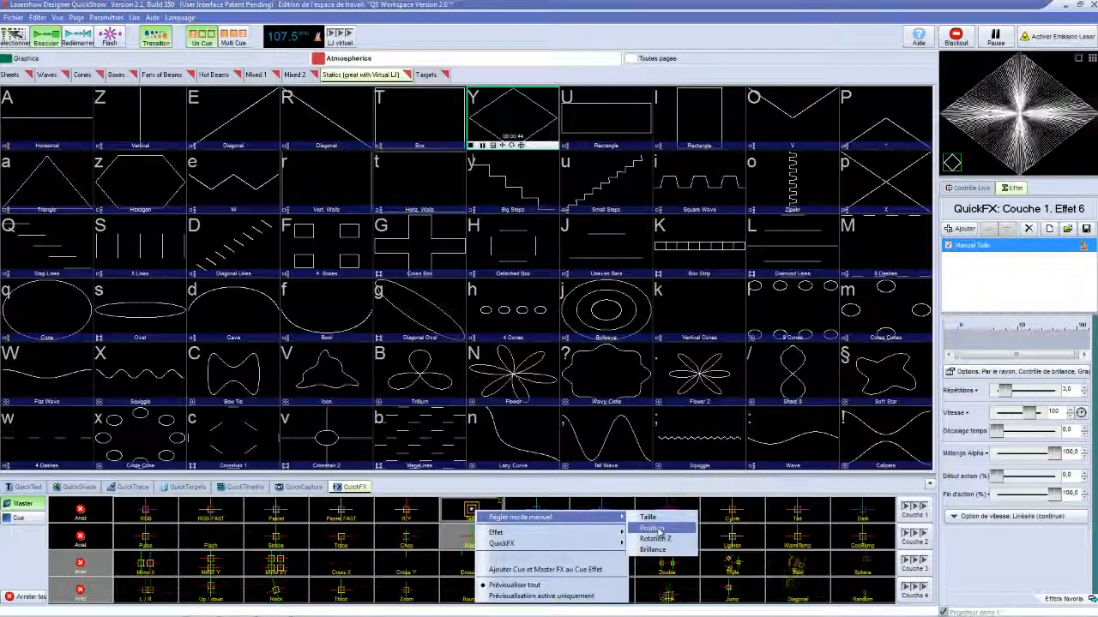
click(648, 517)
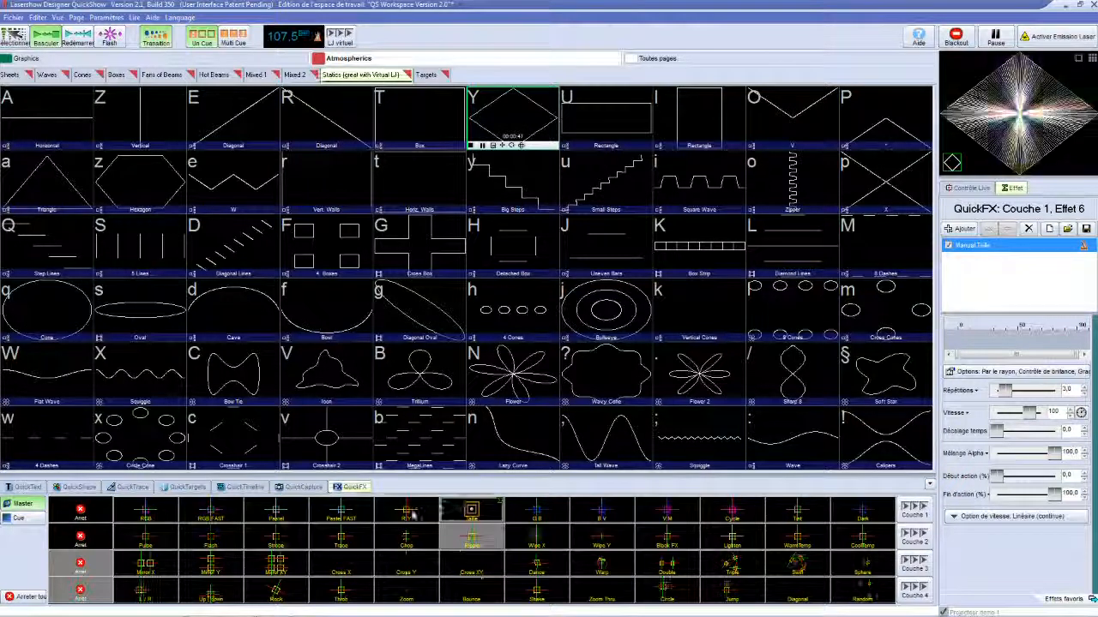
click(410, 513)
click(473, 515)
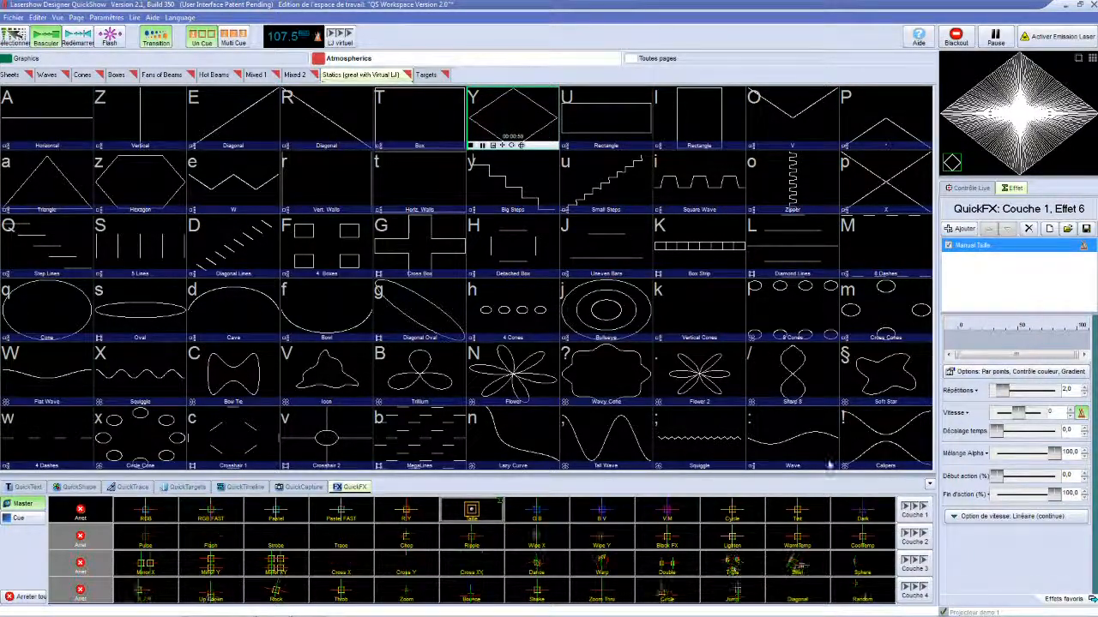
- Set the G/B effect on layer 1 to manual Position mode
right_click(557, 518)
mouse_move(600, 523)
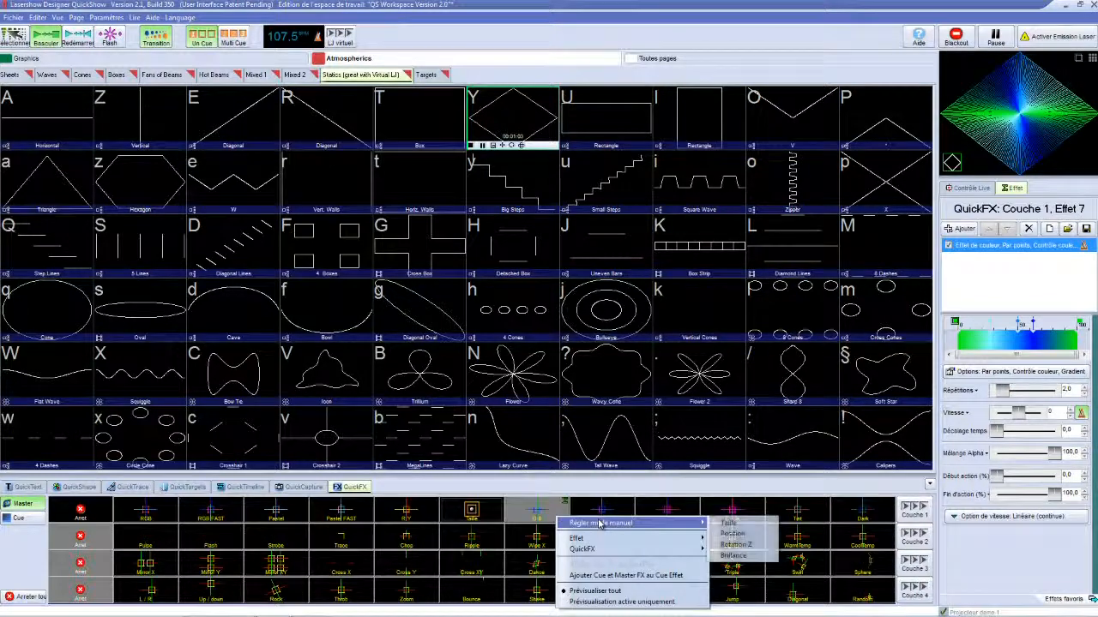
click(769, 534)
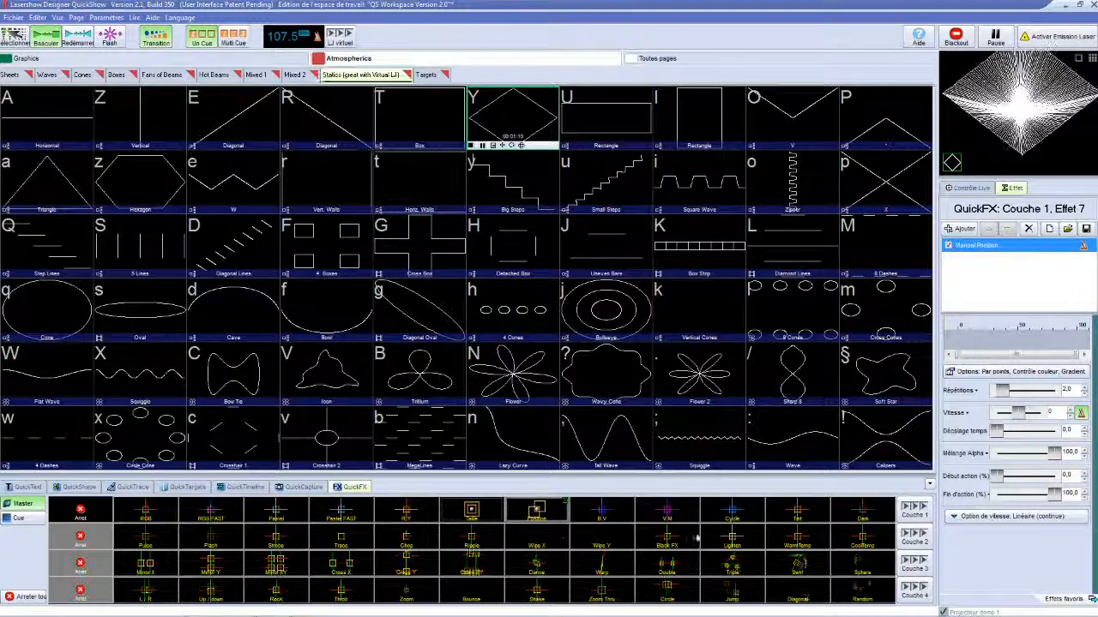
- Set the B/V effect on layer 1 to manual Rotation Z mode and try it on the Diamond cue
right_click(599, 513)
mouse_move(611, 518)
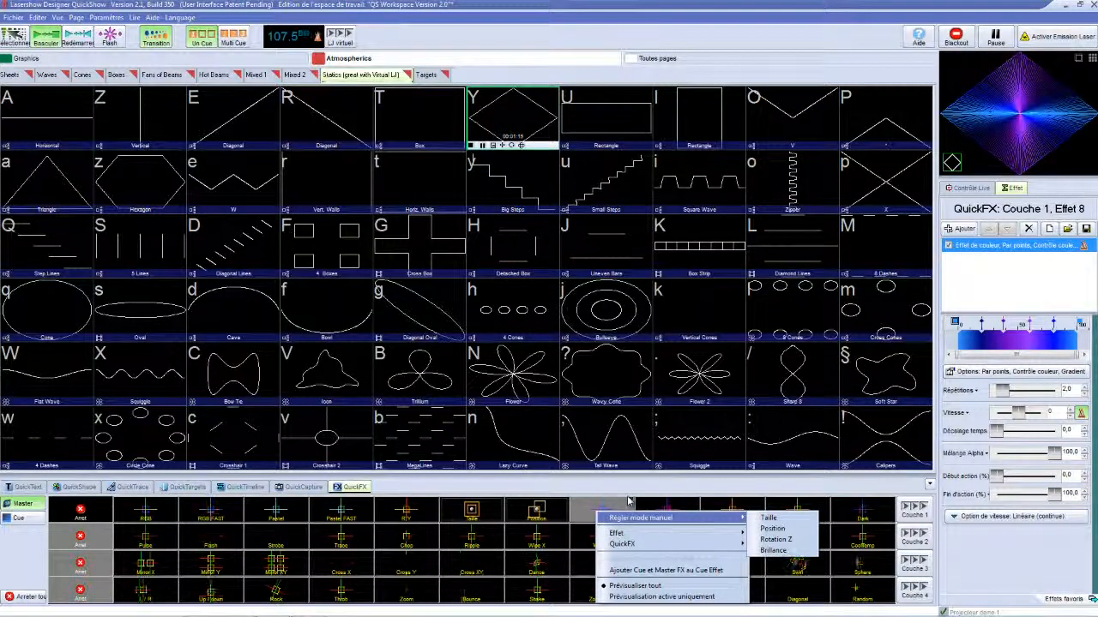
click(776, 548)
drag(601, 513, 650, 519)
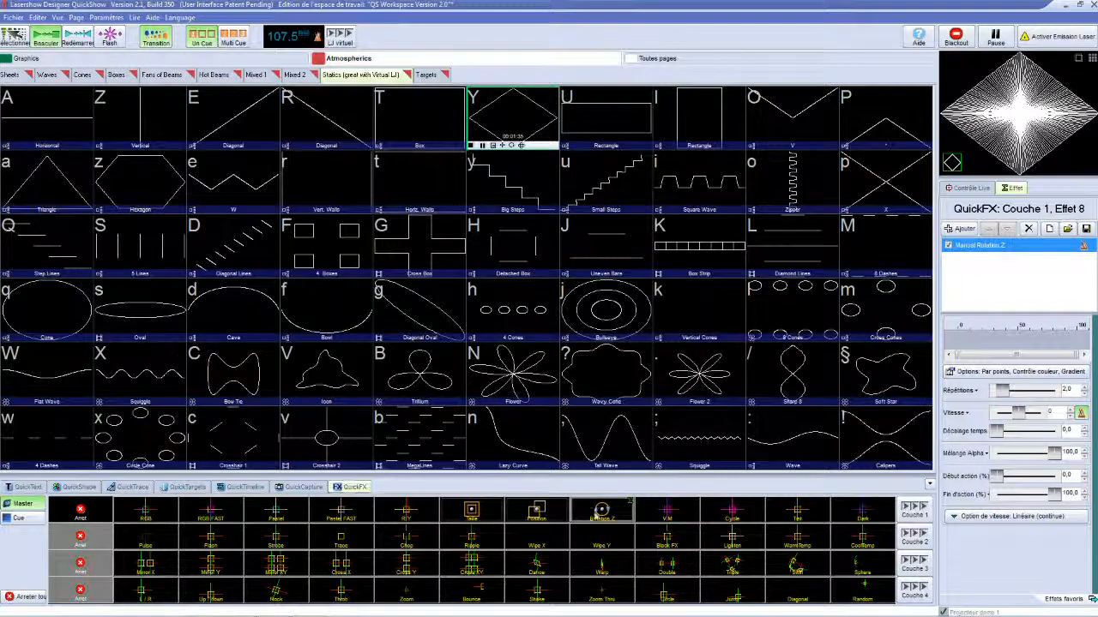
- Preview the R/Y, RGB FAST and Pastel colour effects of layer 1 one by one on the Diamond cue
click(406, 512)
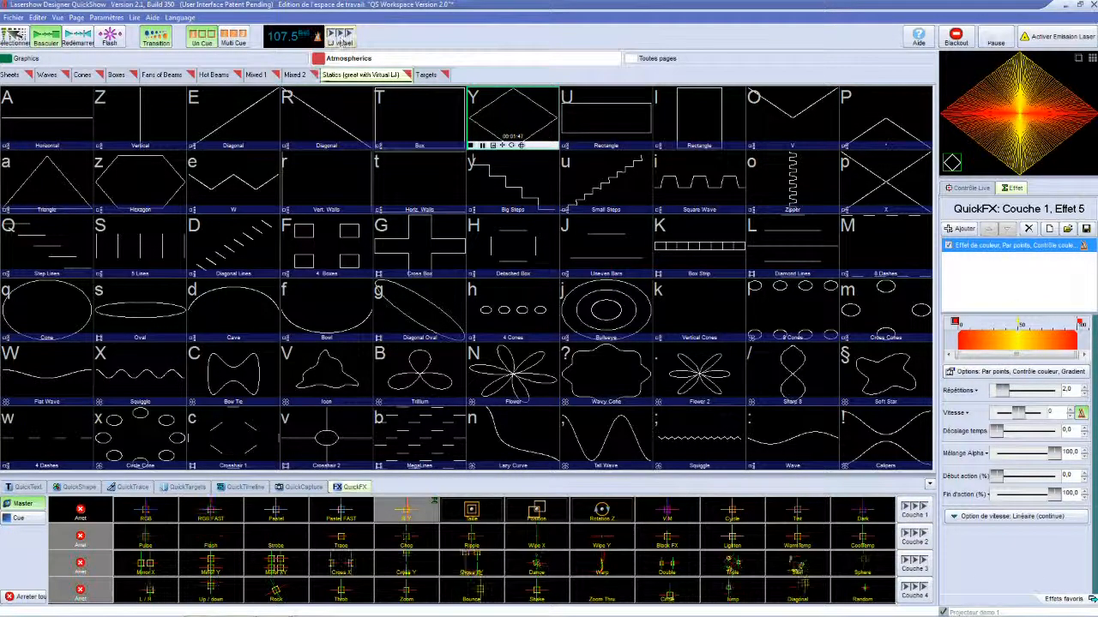
click(213, 515)
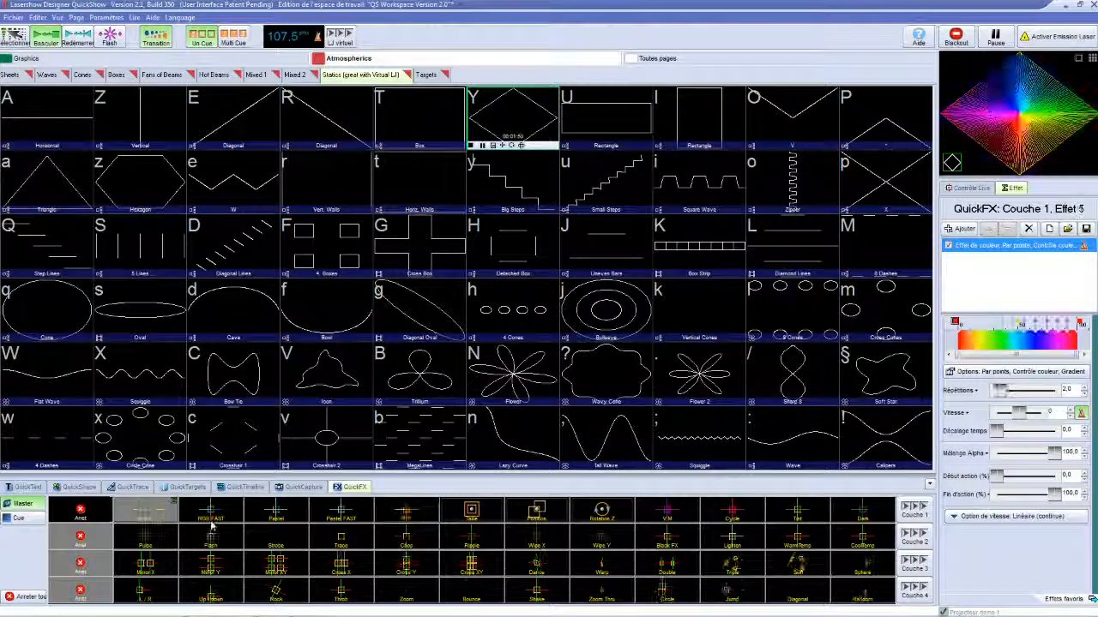
click(279, 514)
click(406, 513)
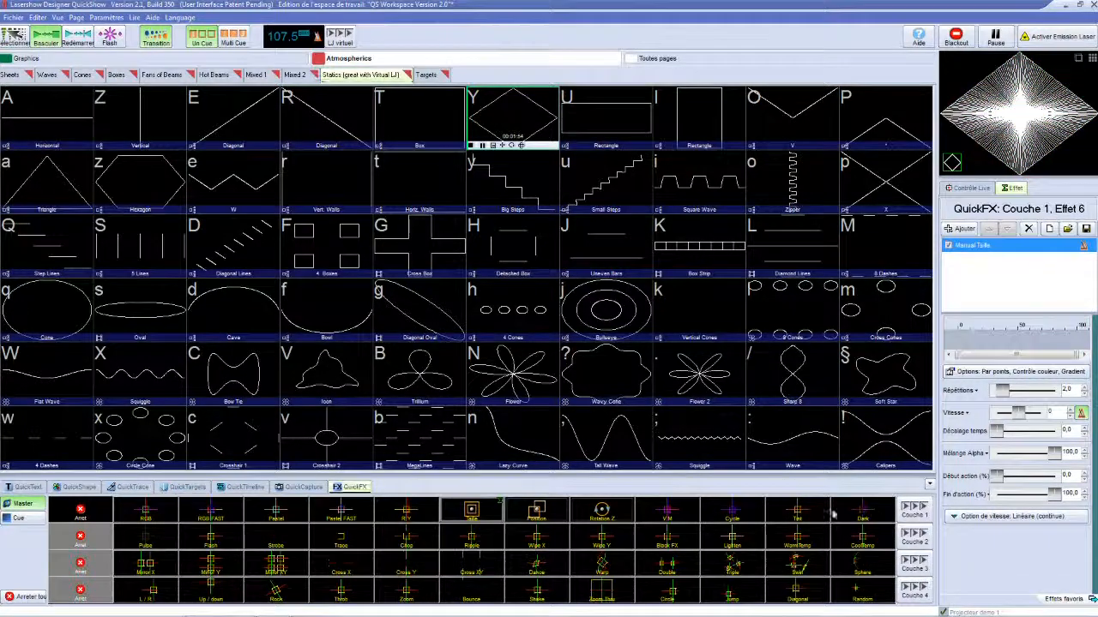
- Run the automatic effect sequences on layers 1 to 4 for the Diamond cue, and stop them all
click(914, 511)
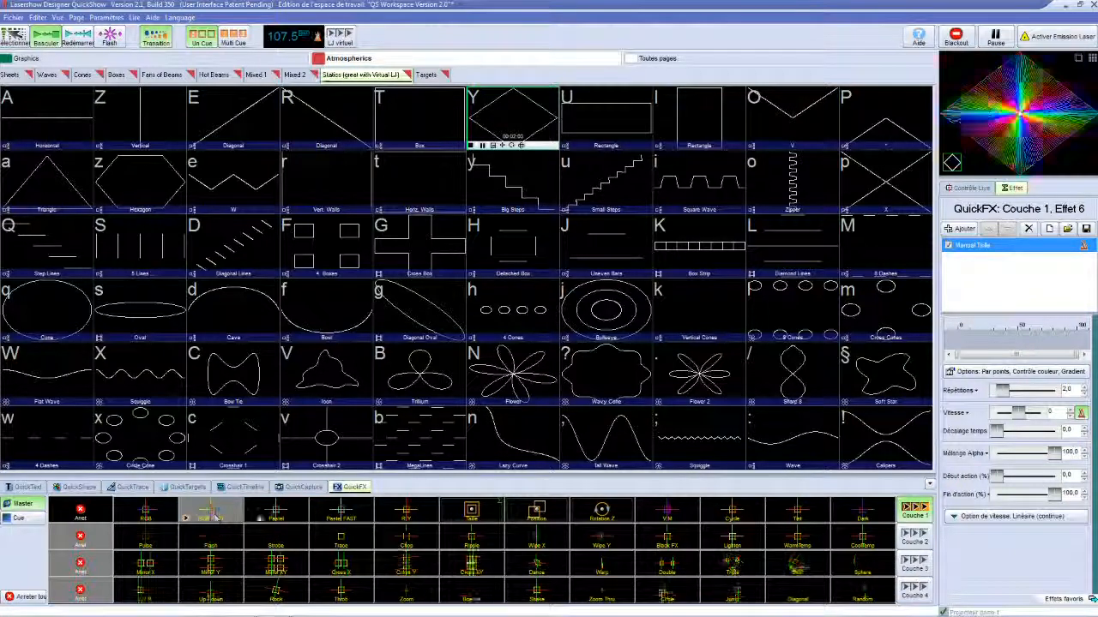
click(251, 518)
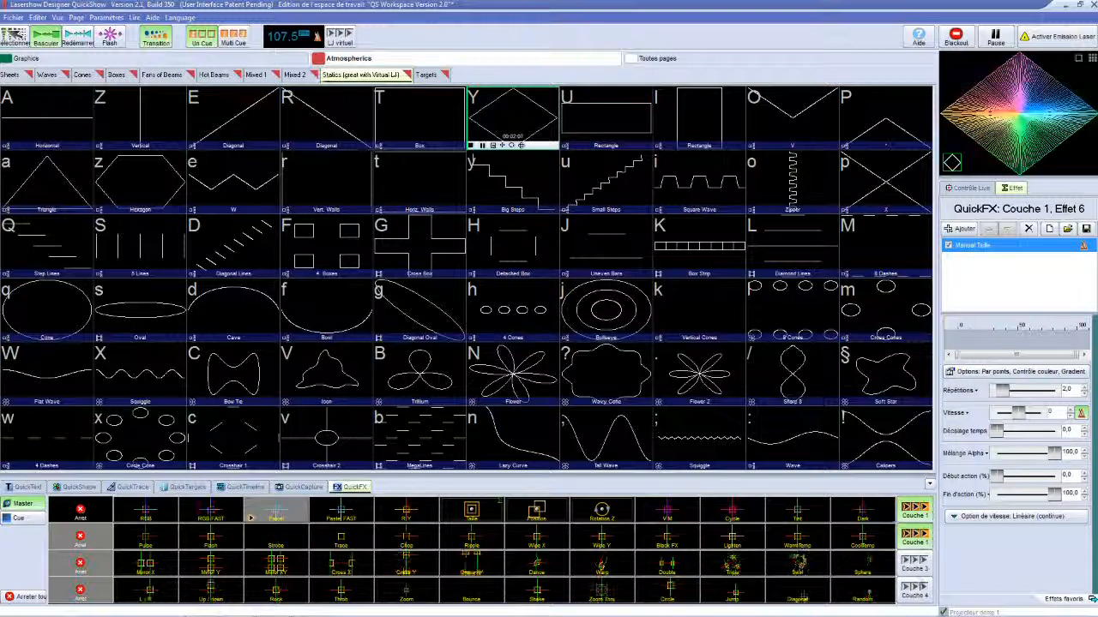
click(341, 515)
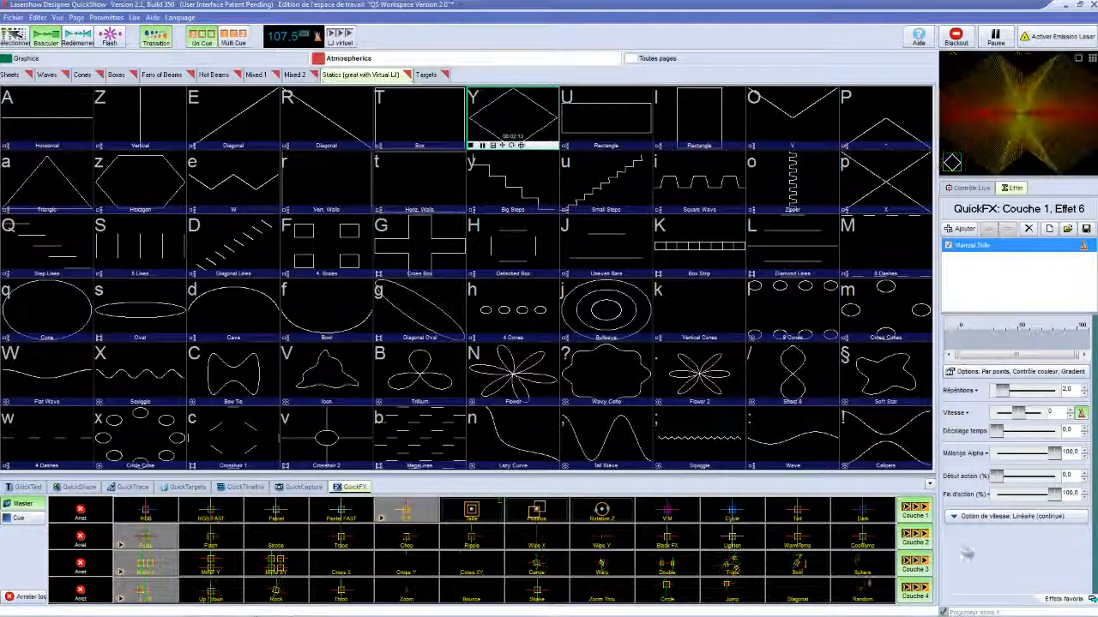
click(917, 538)
click(920, 564)
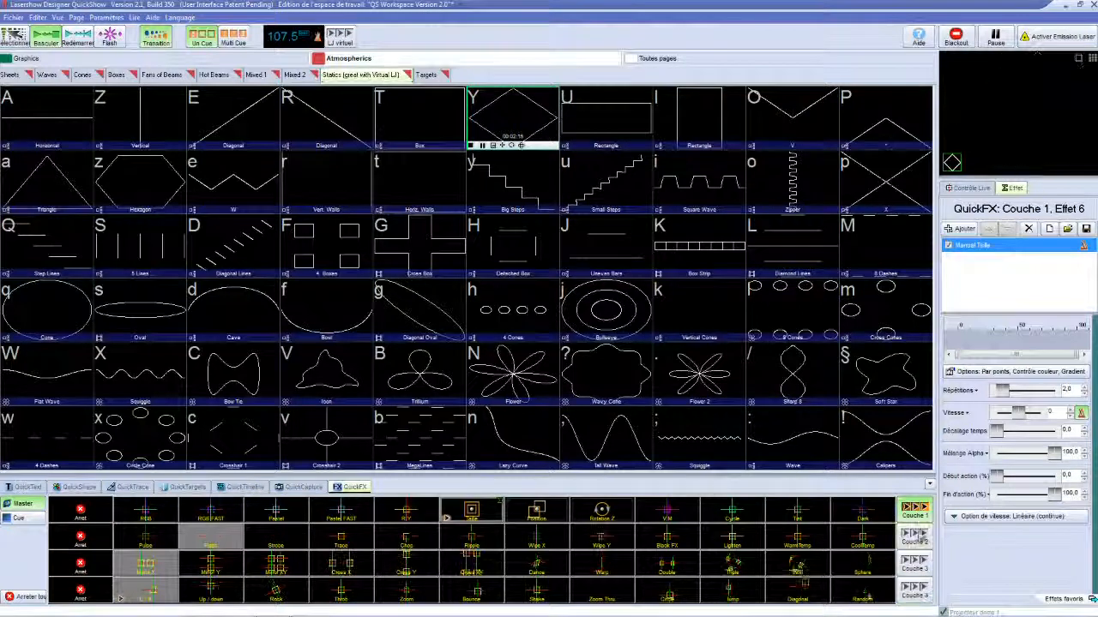
click(915, 512)
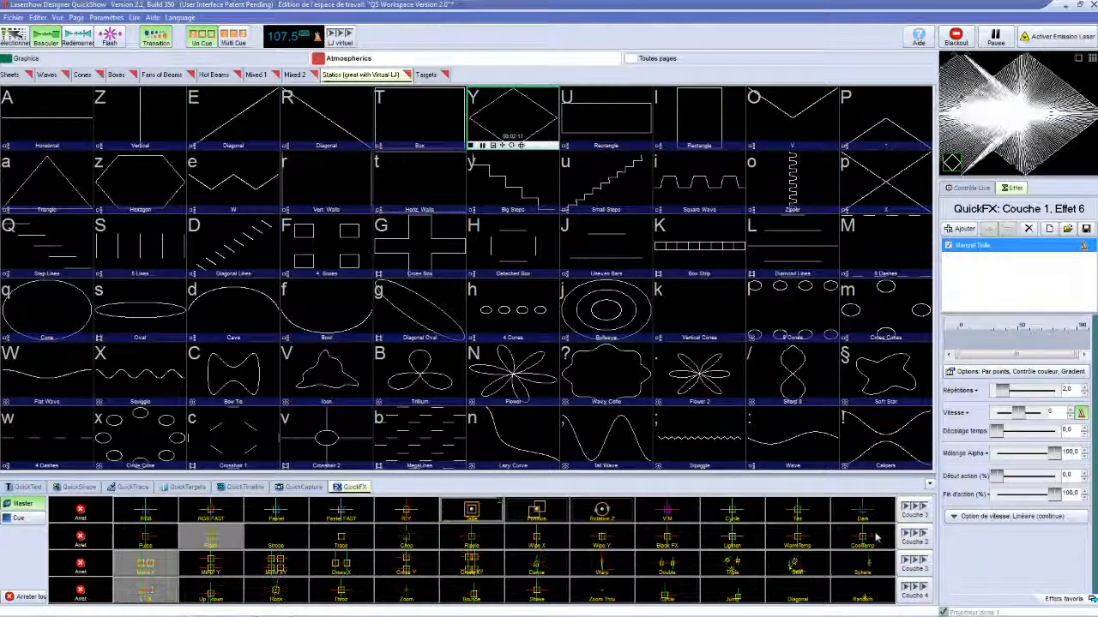
- Show the list of QuickShow video help chapters, including the QuickFX chapter, and close it
click(180, 17)
mouse_move(152, 18)
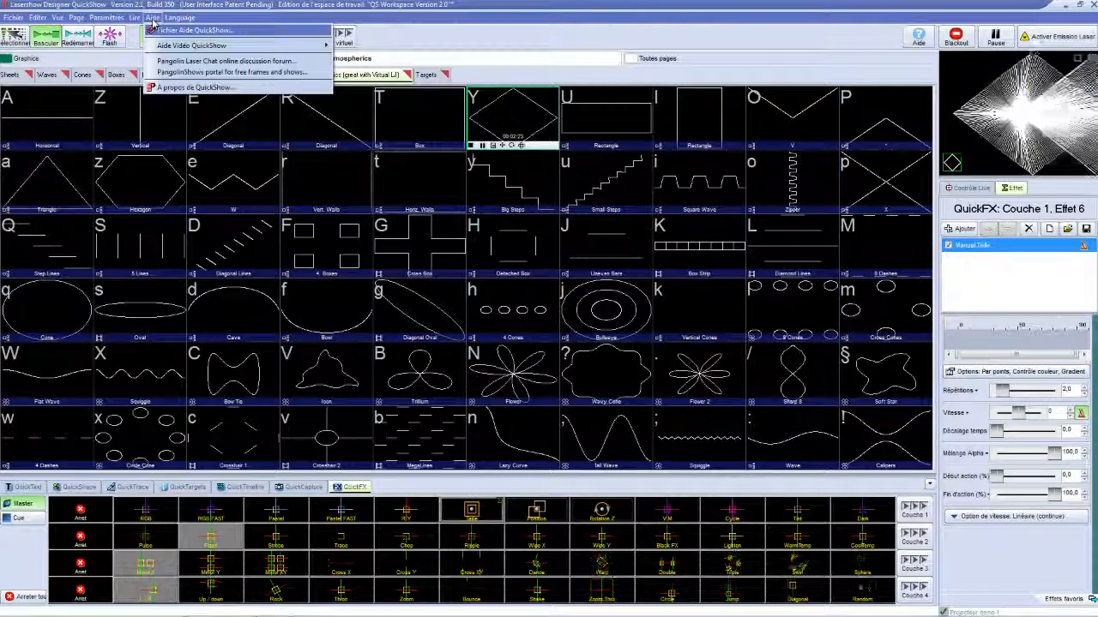
mouse_move(172, 44)
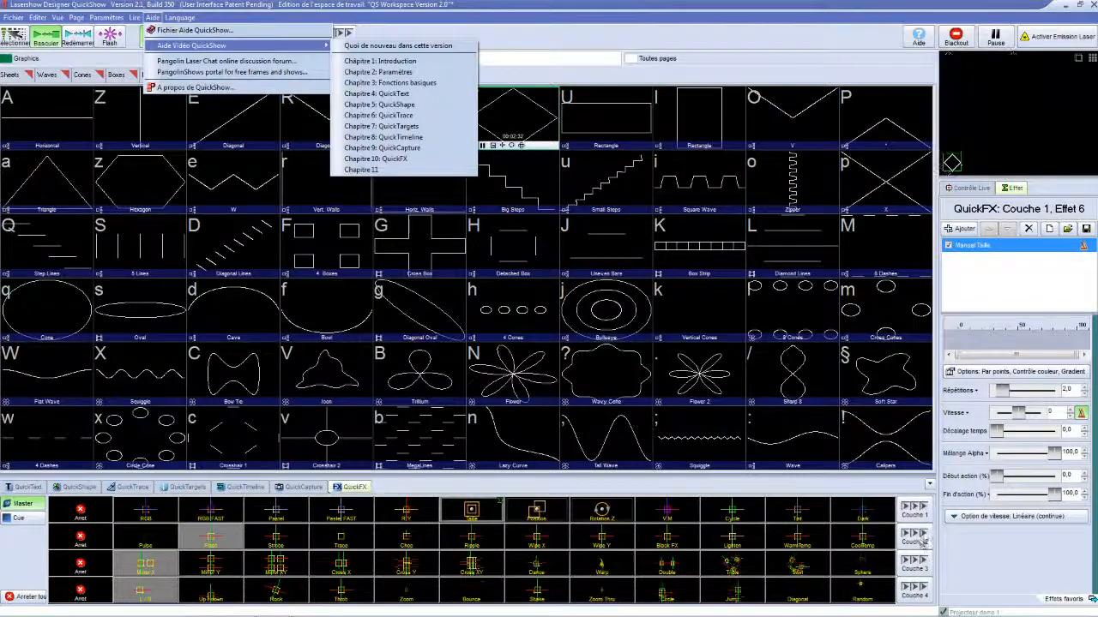
click(786, 613)
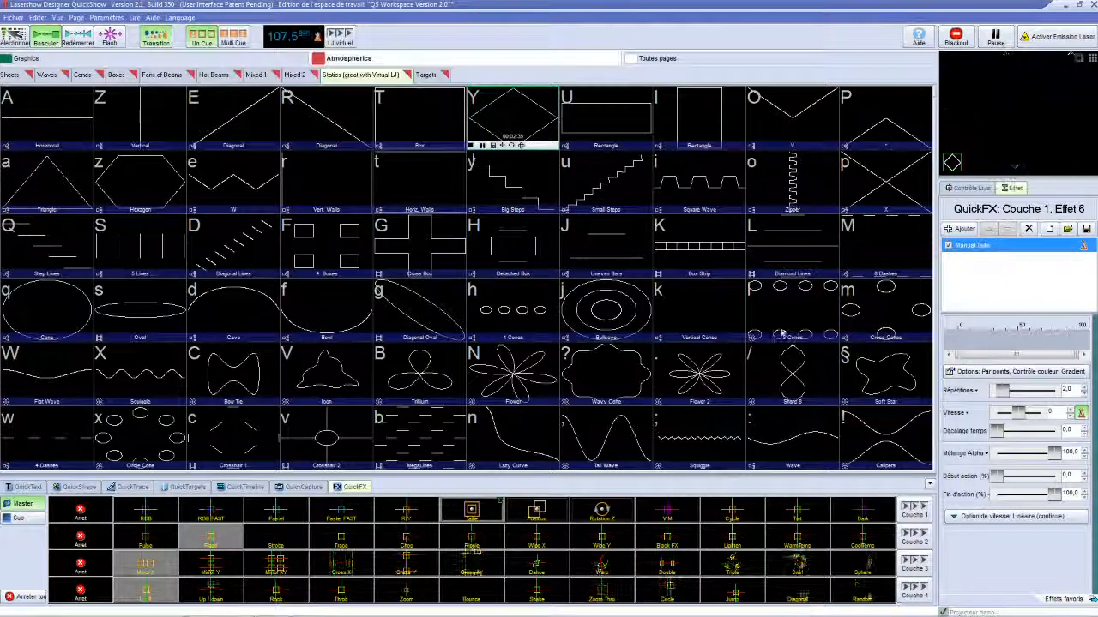
- Play the Bullseye and Uneven Bars cues, and try layer 1's Pastel FAST and manual Size effects on Uneven Bars
click(596, 322)
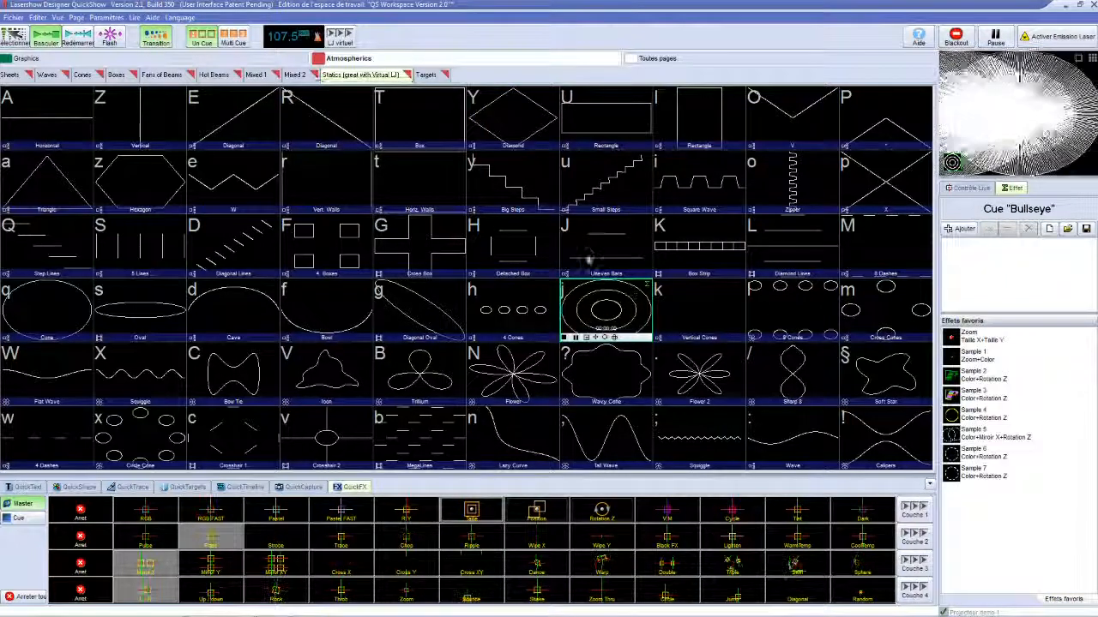
click(589, 259)
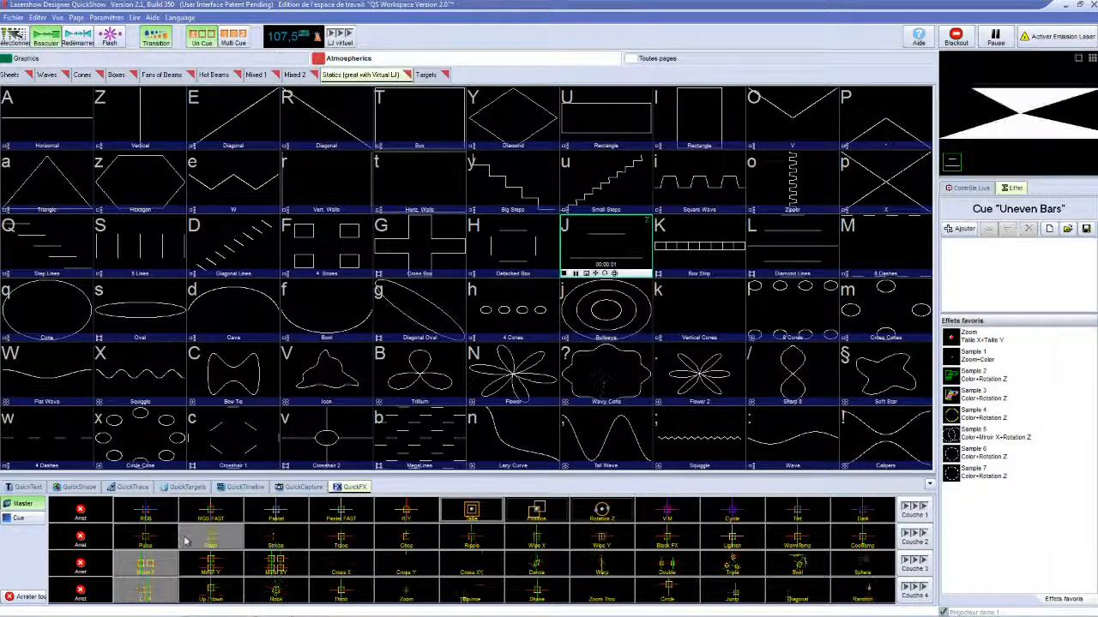
click(341, 515)
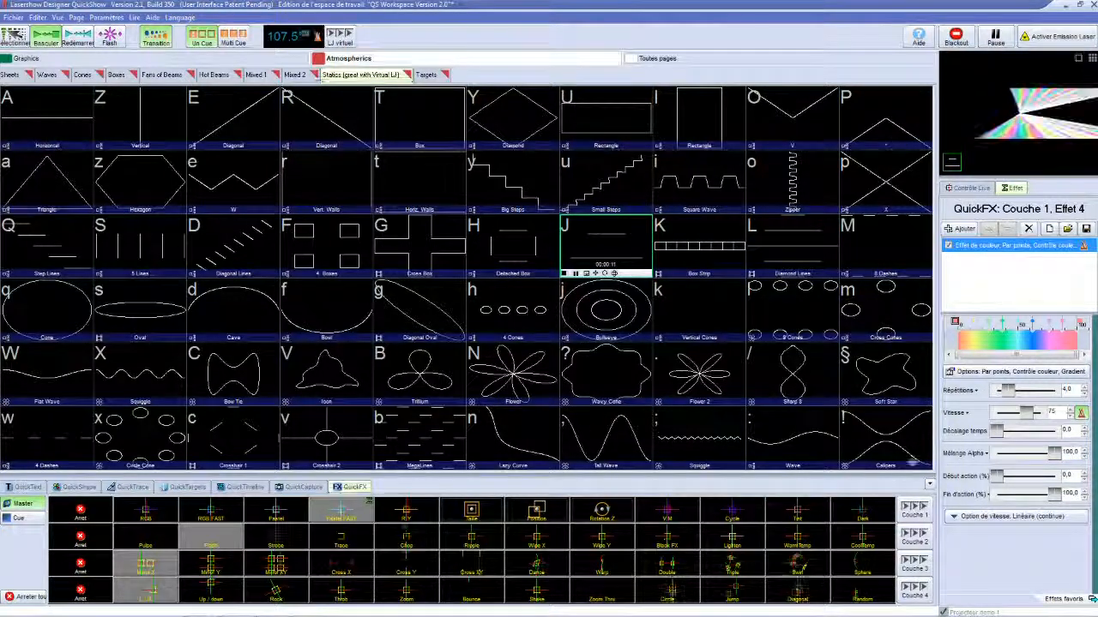
click(471, 513)
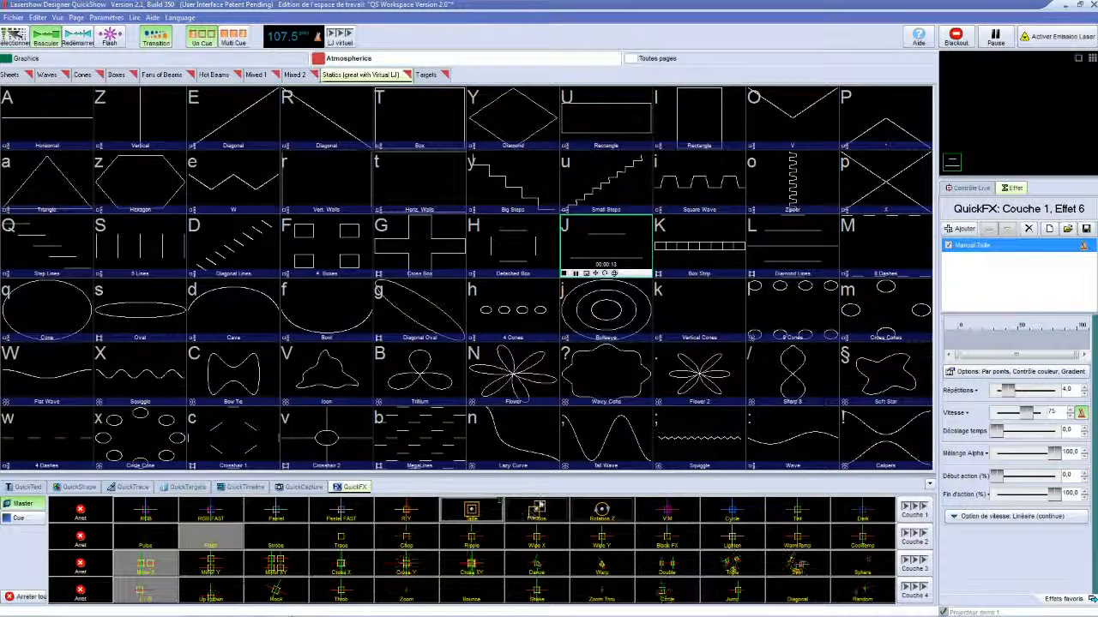
- Show the effect options of the R/Y effect on layer 1, and return to the manual Size effect
right_click(415, 514)
right_click(412, 513)
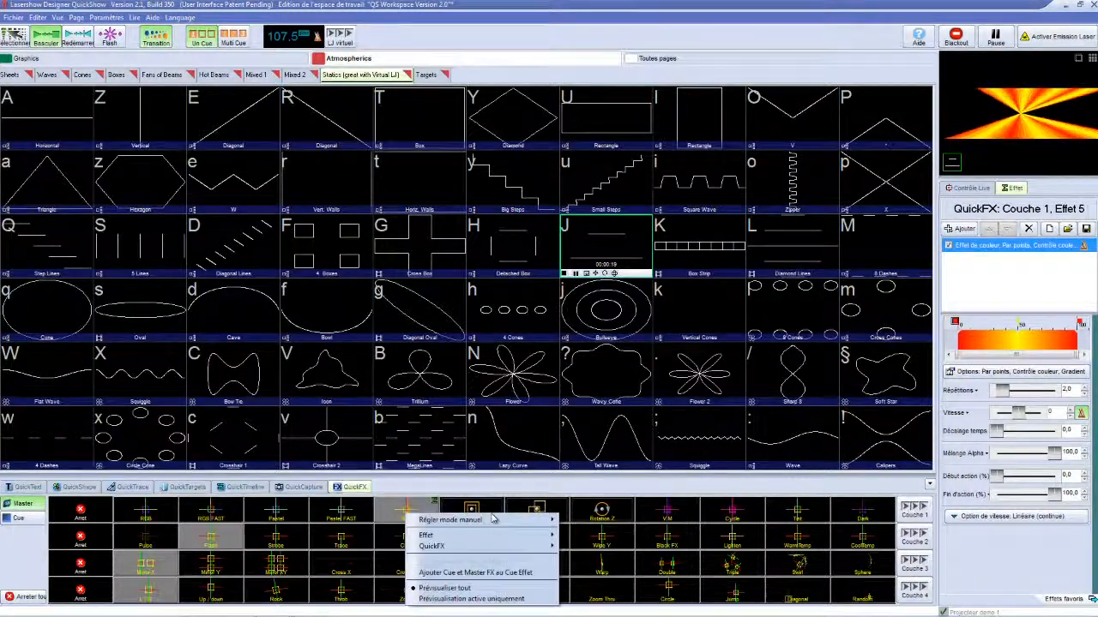
click(493, 520)
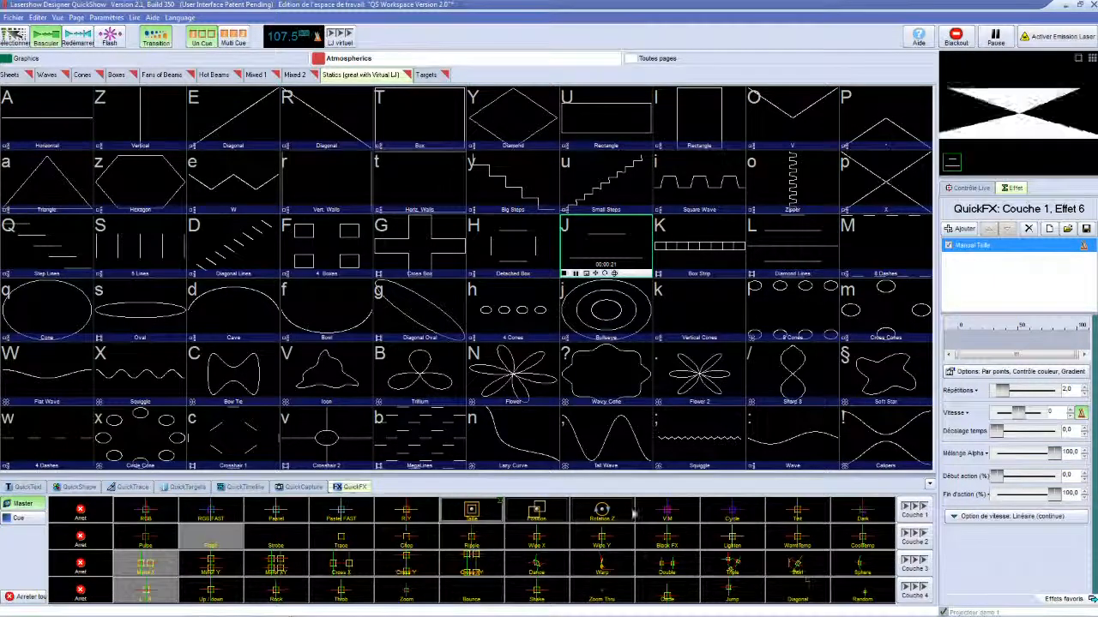
- Activate the V/M effect on layer 1, show its effect options and rename dialog, and cancel the renaming
right_click(663, 512)
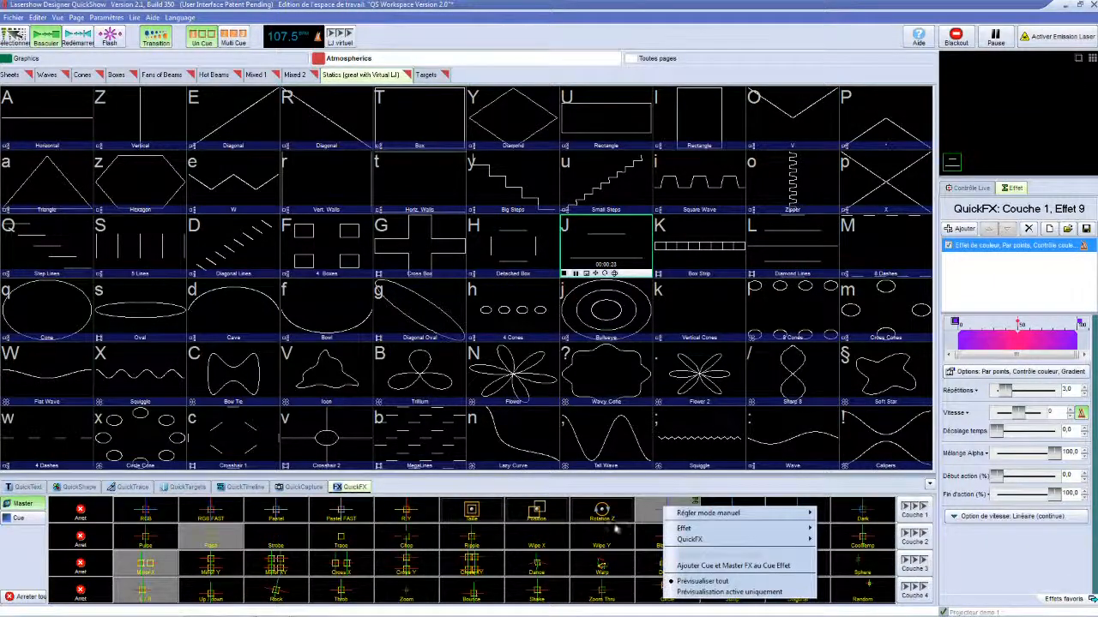
click(603, 512)
right_click(680, 513)
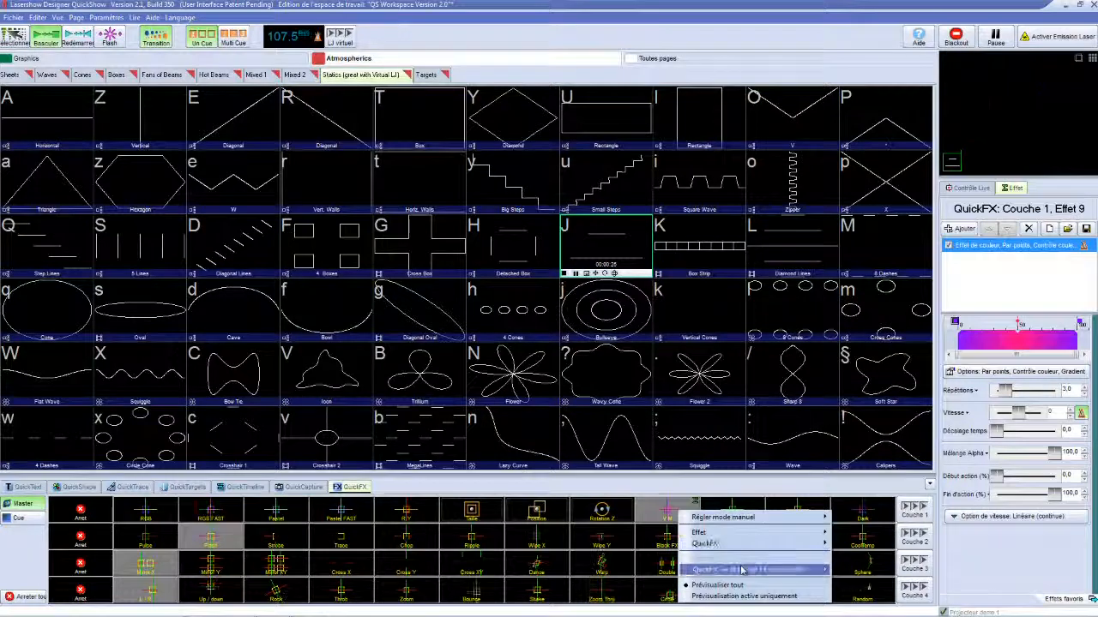
mouse_move(737, 537)
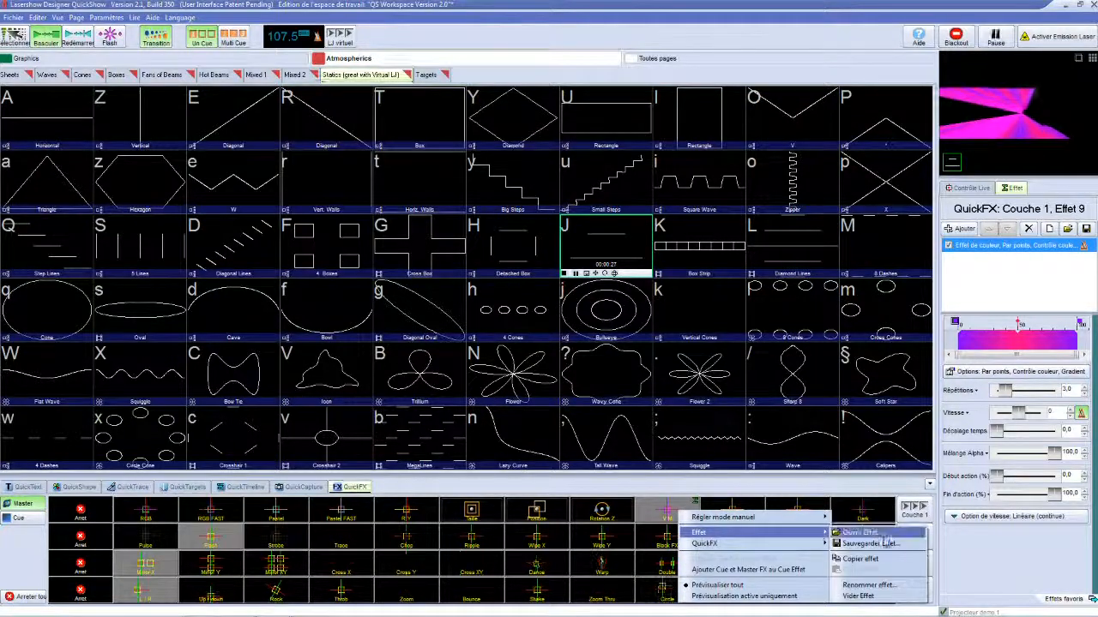
click(885, 586)
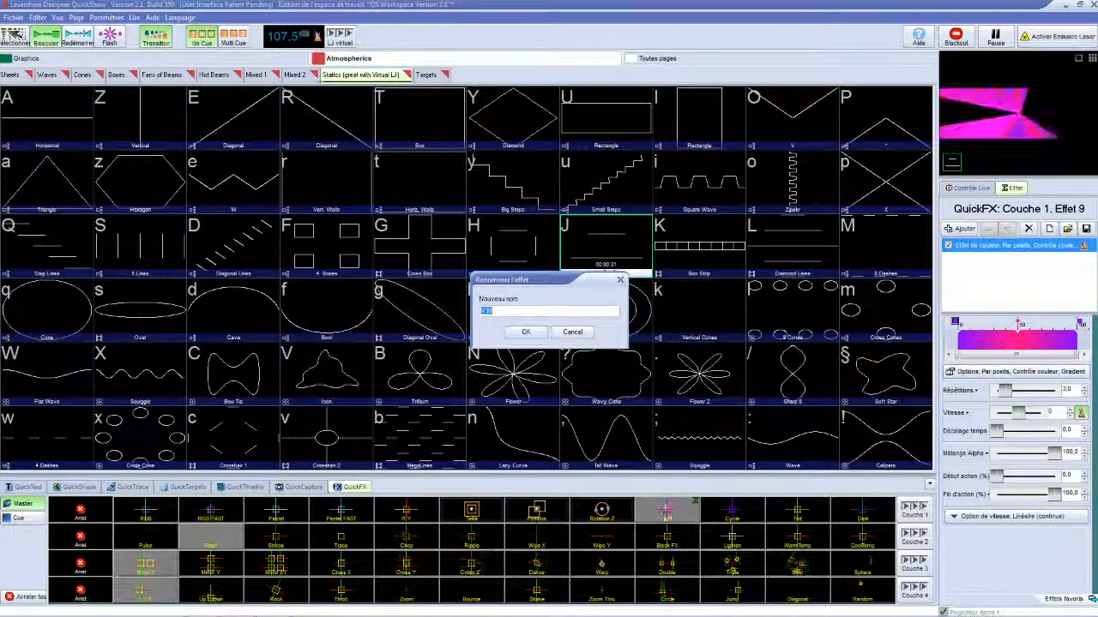
click(587, 337)
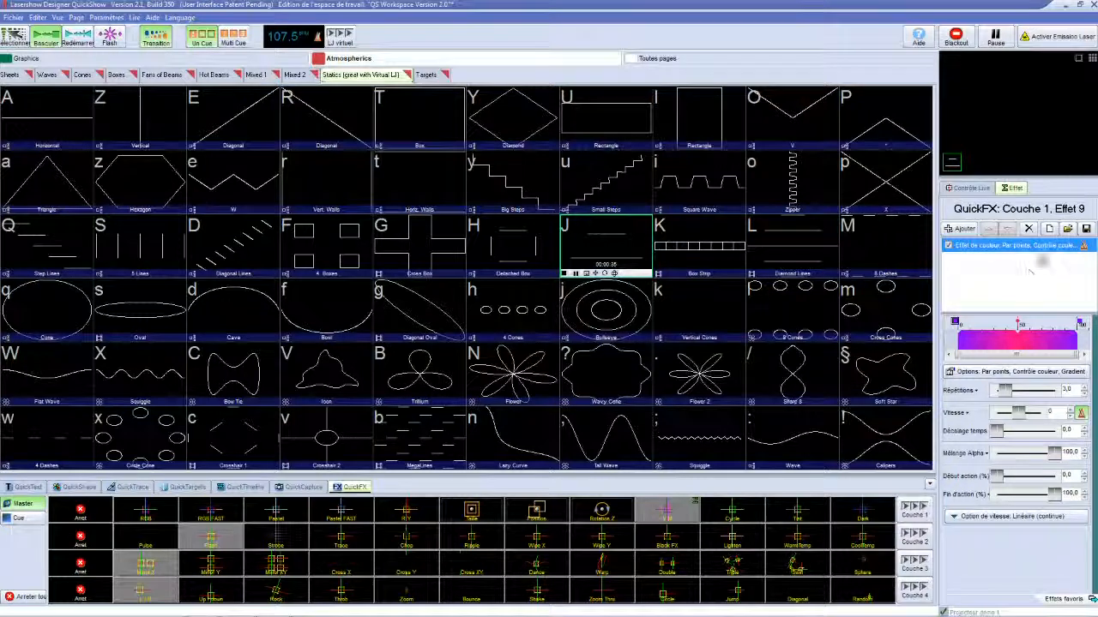